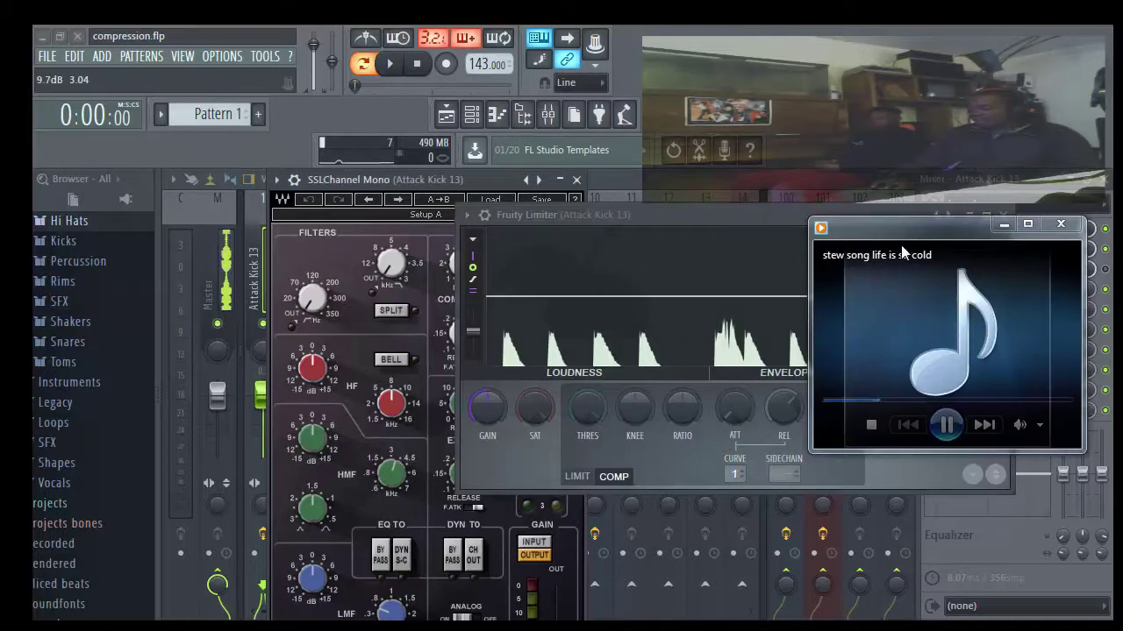
Step: Move the media player out of the way and play Pattern 1 briefly before stopping it
left_click_drag(896, 255, 950, 455)
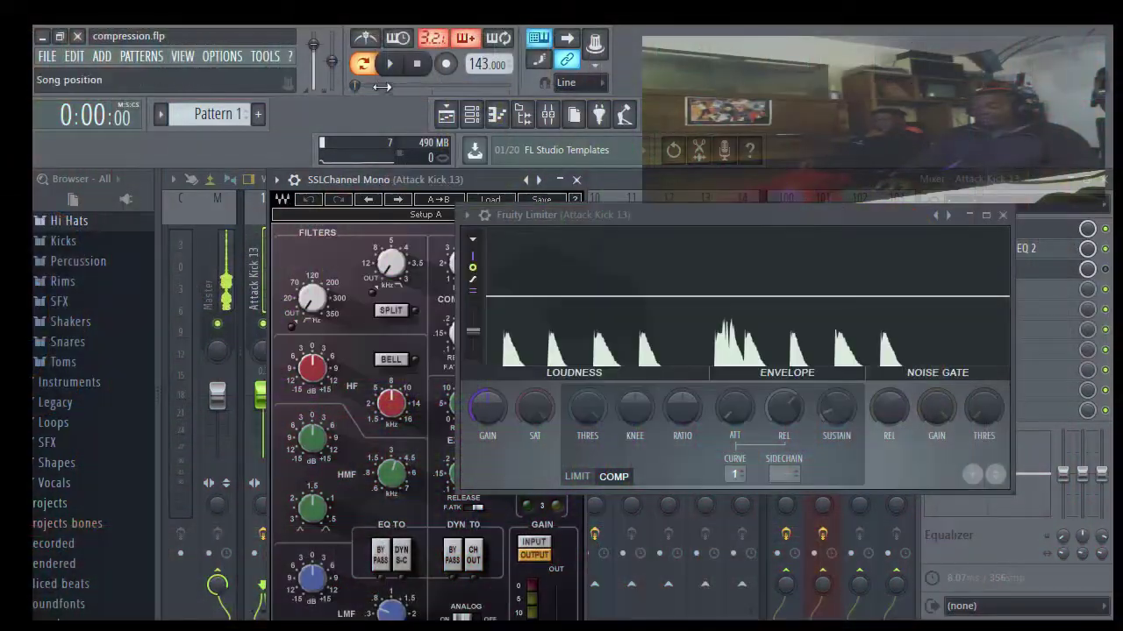
left_click(399, 70)
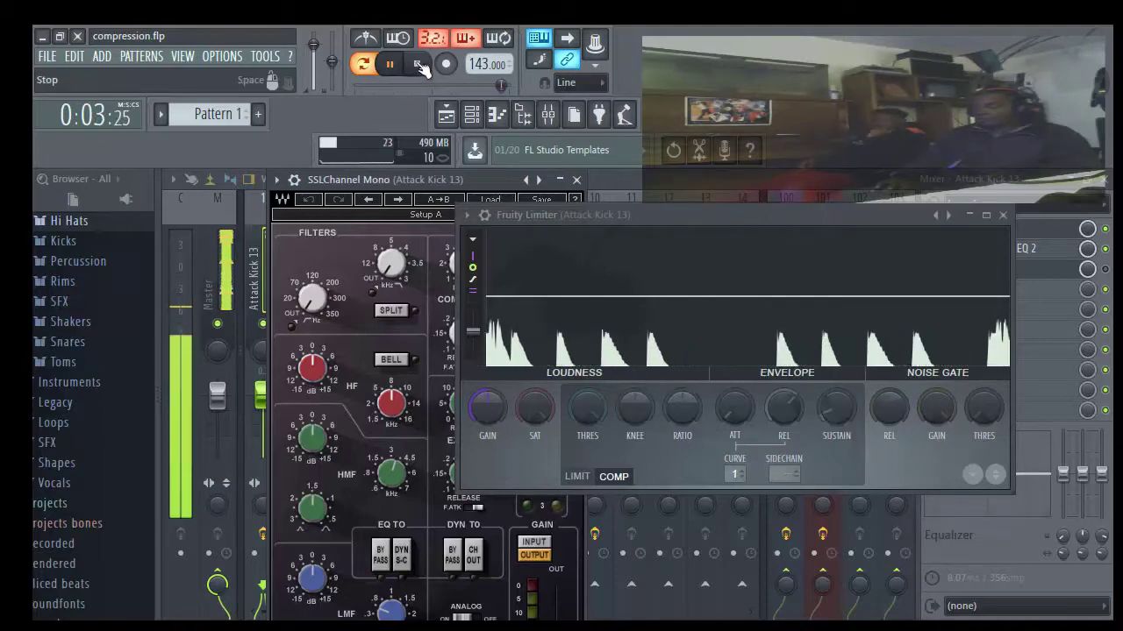
left_click(417, 64)
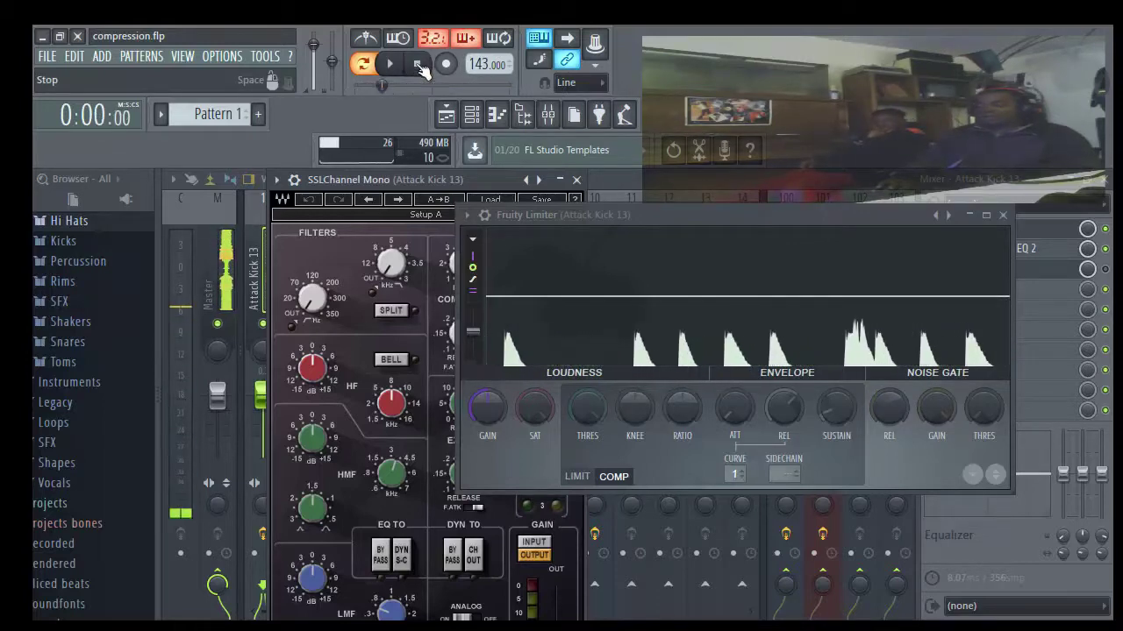
Step: Close the SSLChannel Mono window and mute the mixer tracks from Attack Clap 10 through Xpand!2_x64, leaving Attack Kick 13 playing
left_click(578, 179)
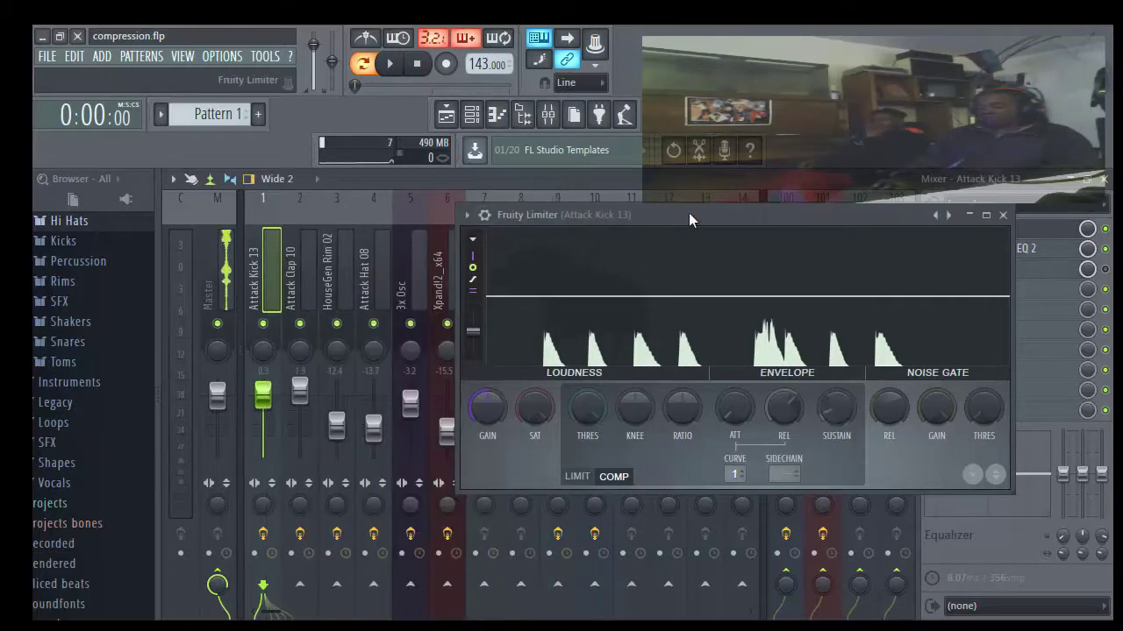
left_click_drag(690, 214, 777, 216)
left_click_drag(310, 326, 483, 331)
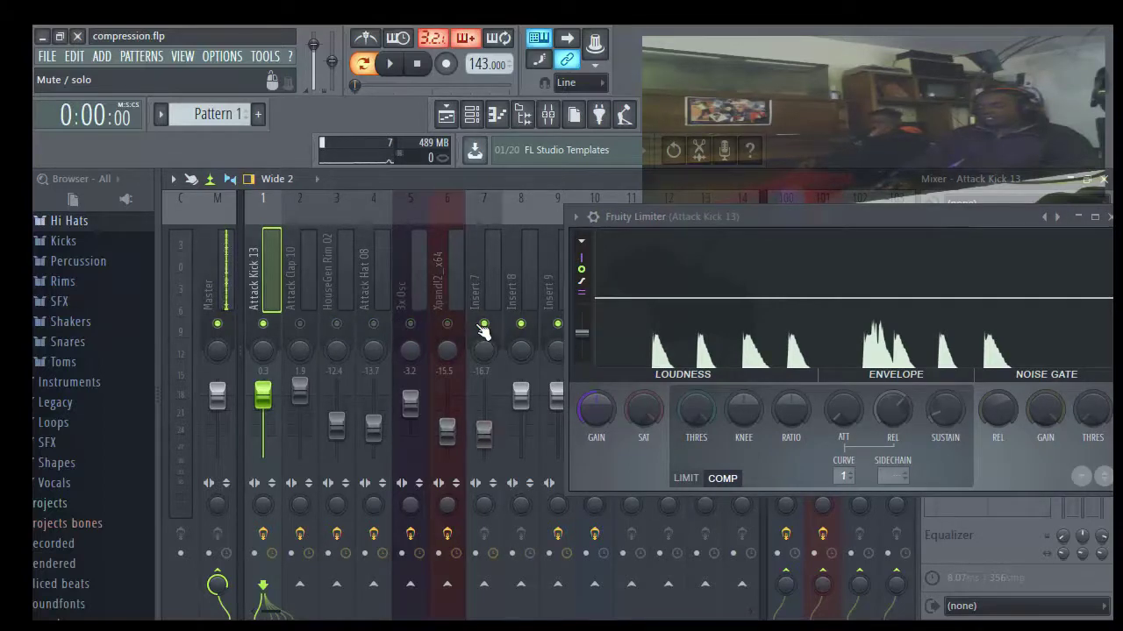
Step: Play the isolated kick and view Fruity Limiter's limiter settings before returning to the compressor settings
left_click(391, 65)
left_click_drag(708, 231, 513, 226)
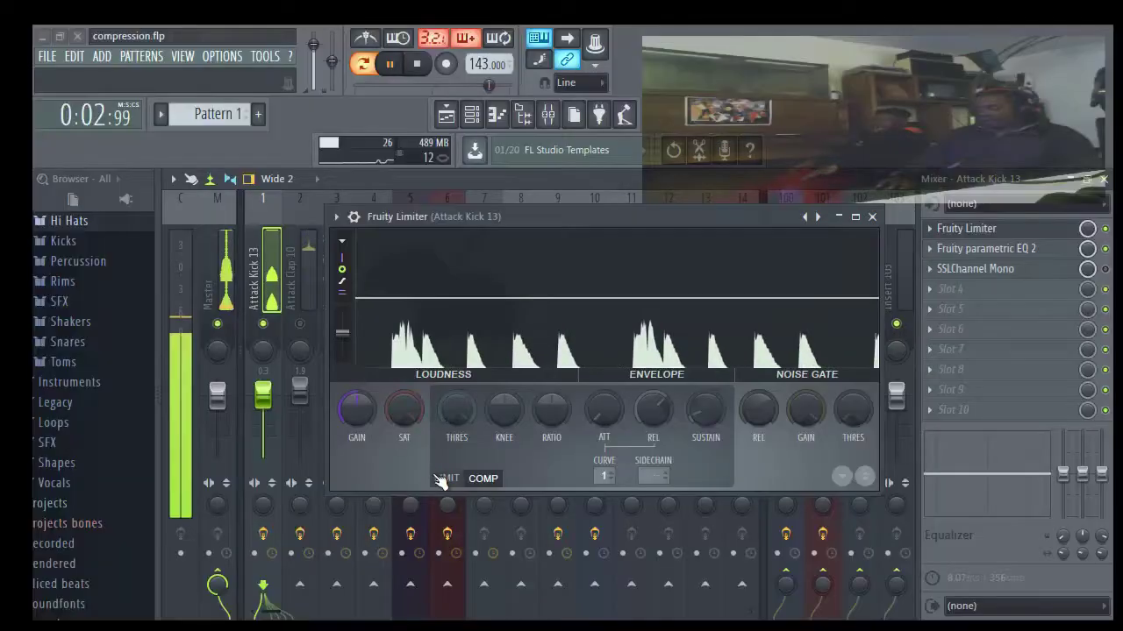
left_click(444, 478)
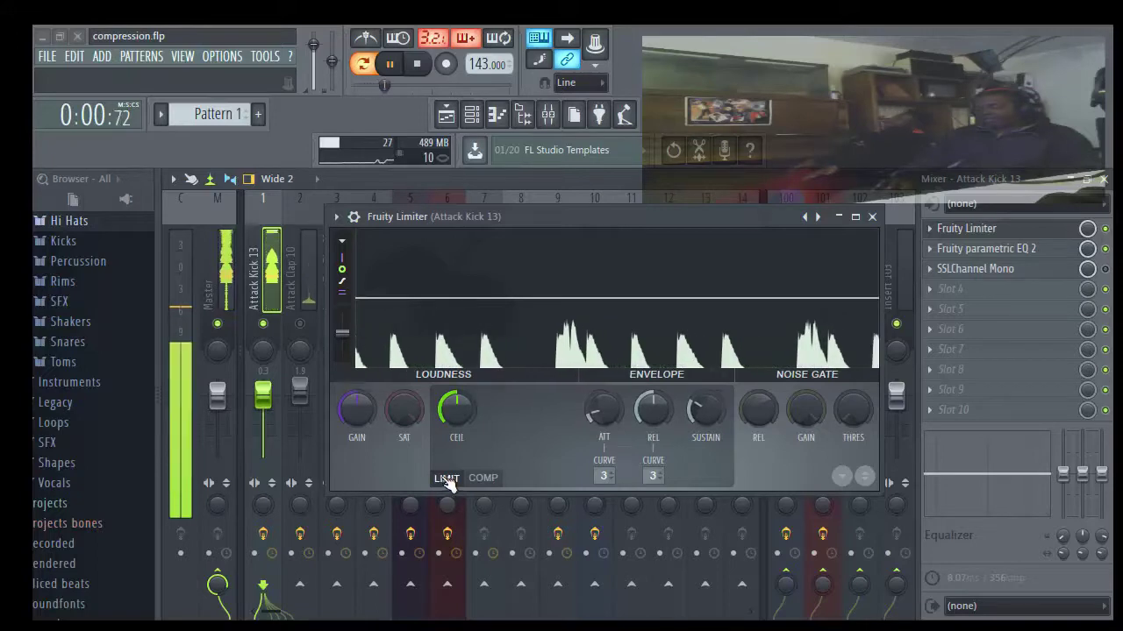
left_click(483, 478)
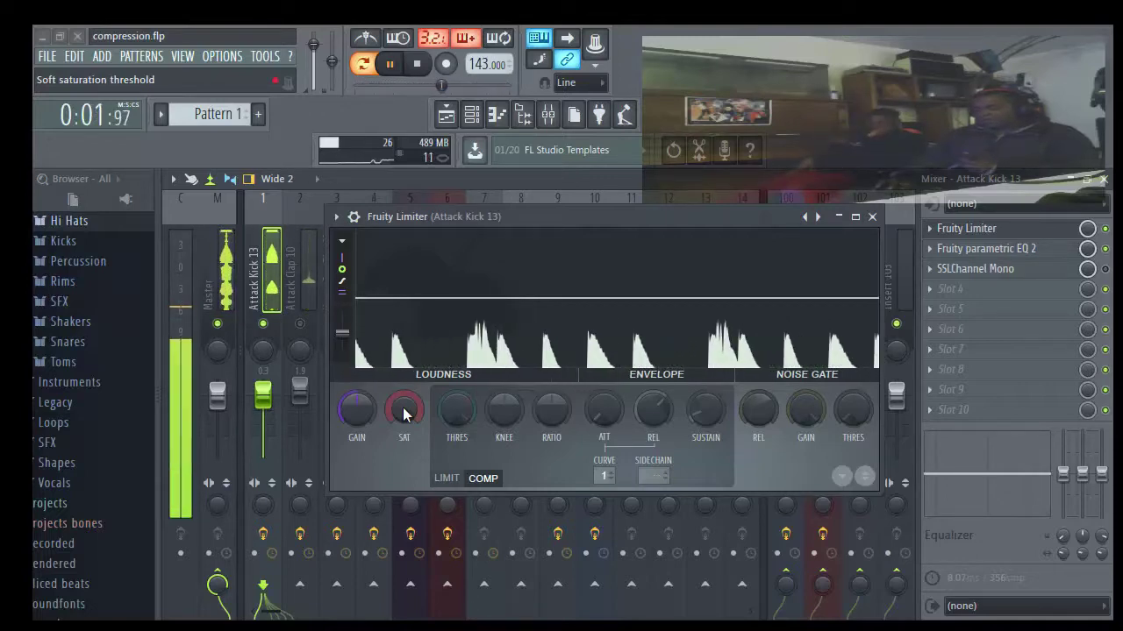
Step: Lower Fruity Limiter's soft saturation threshold on the kick to nearly its minimum, and stop playback
left_click_drag(403, 407, 402, 456)
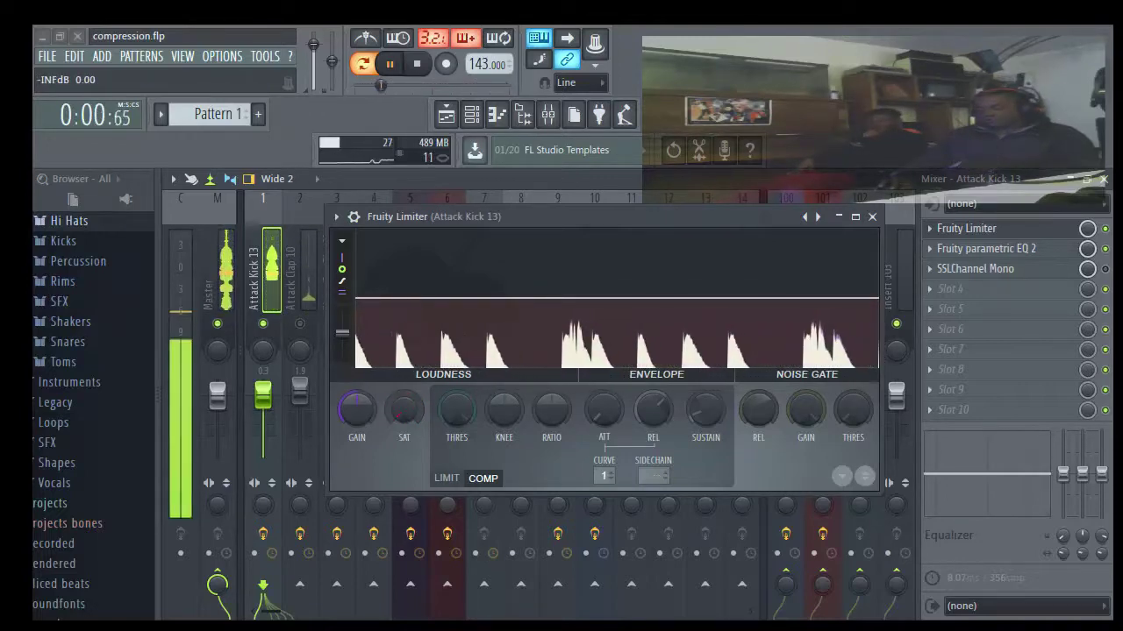
left_click(419, 67)
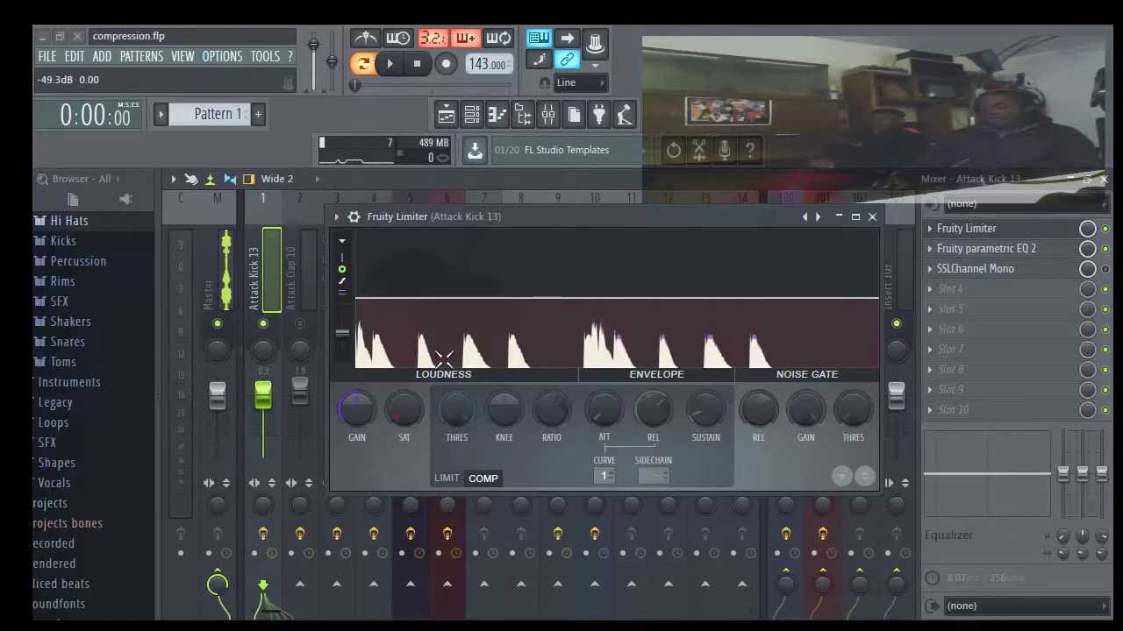
Step: With the kick playing, sweep the compressor threshold, settle it slightly above -10.6 dB, and test the knee
left_click(405, 64)
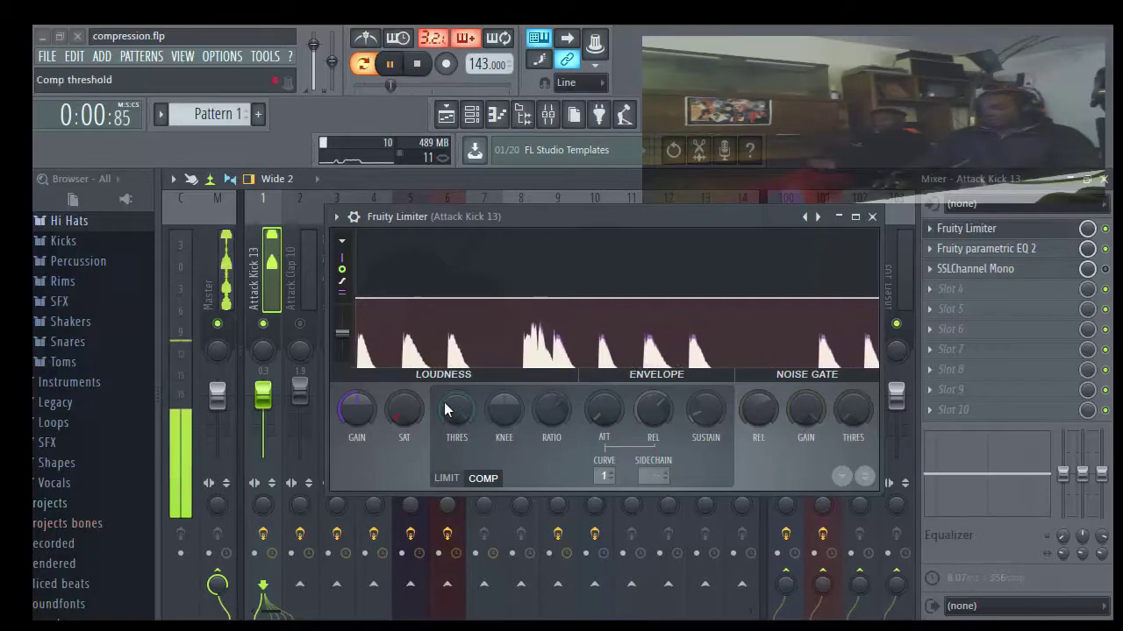
mouse_move(450, 409)
left_mouse_down()
mouse_move(451, 390)
mouse_move(450, 416)
left_mouse_up()
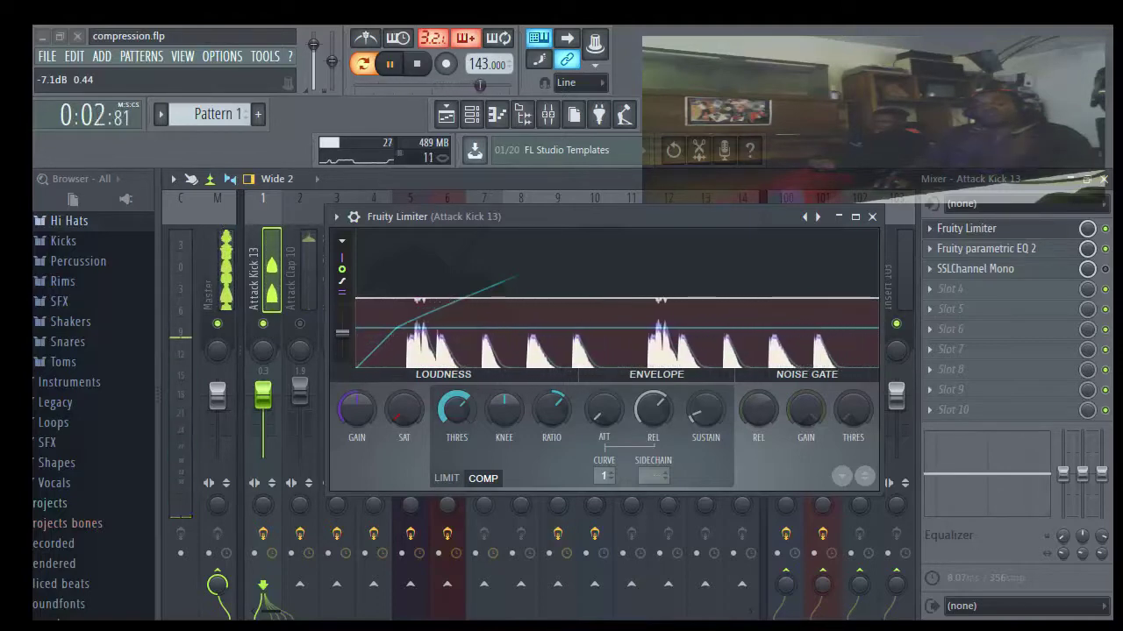
left_click_drag(456, 408, 456, 473)
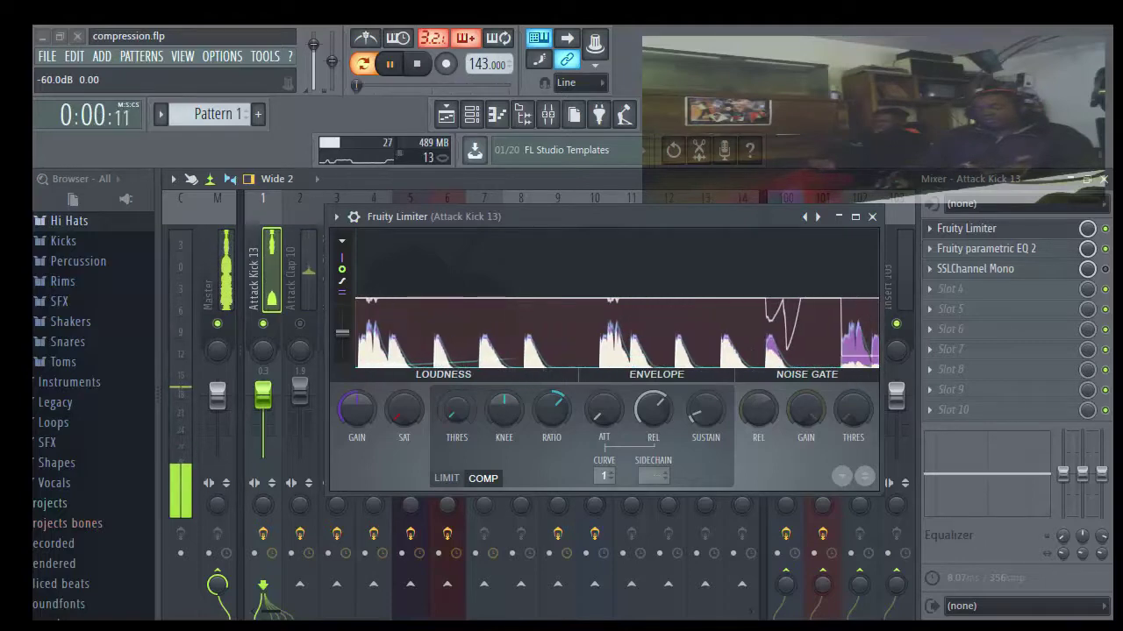
left_click_drag(456, 408, 457, 392)
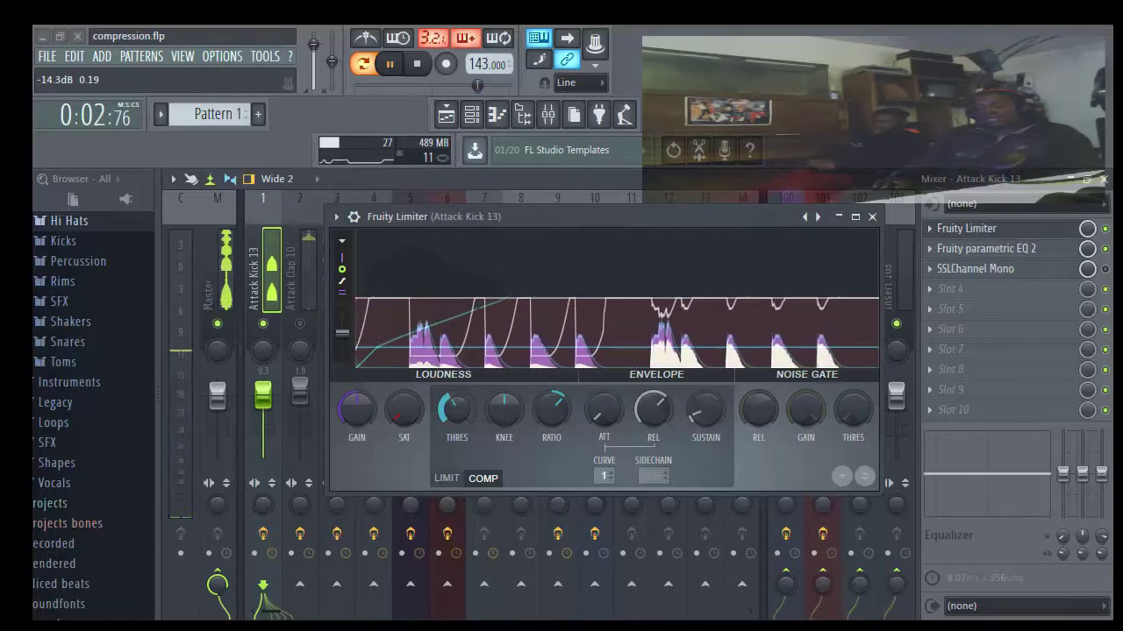
left_click_drag(456, 392, 456, 382)
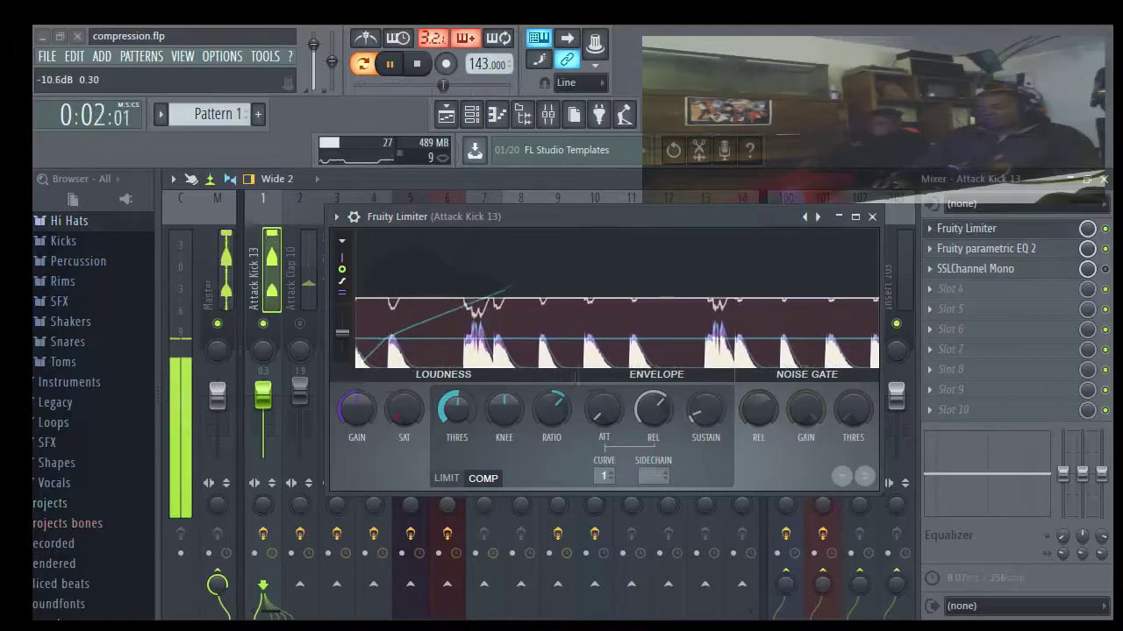
left_click_drag(456, 383, 454, 416)
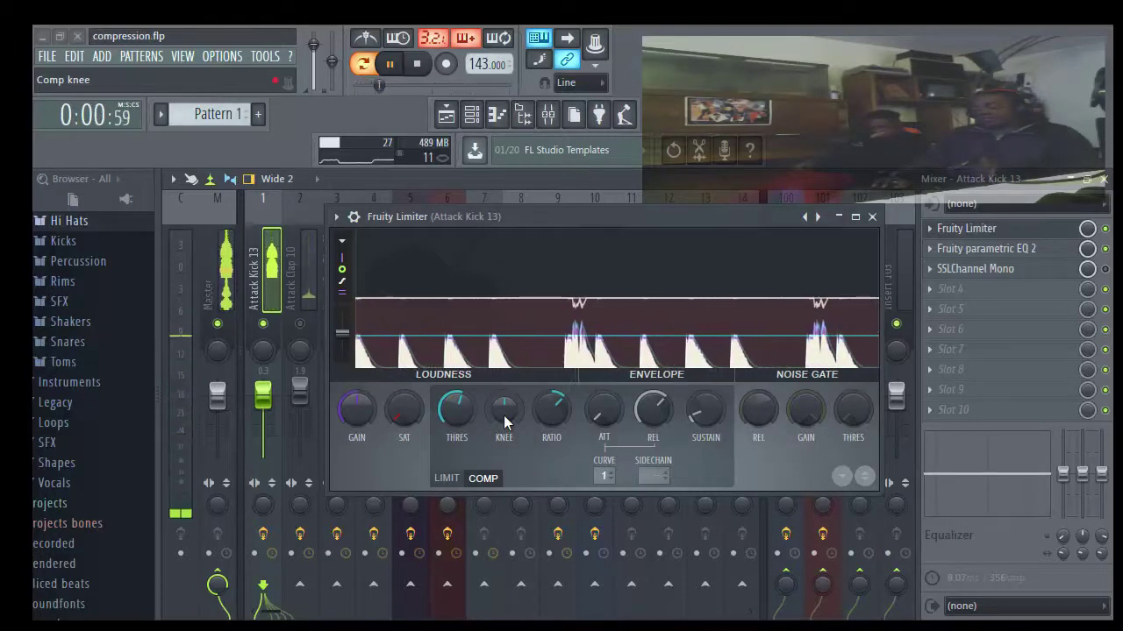
left_click_drag(504, 422, 504, 373)
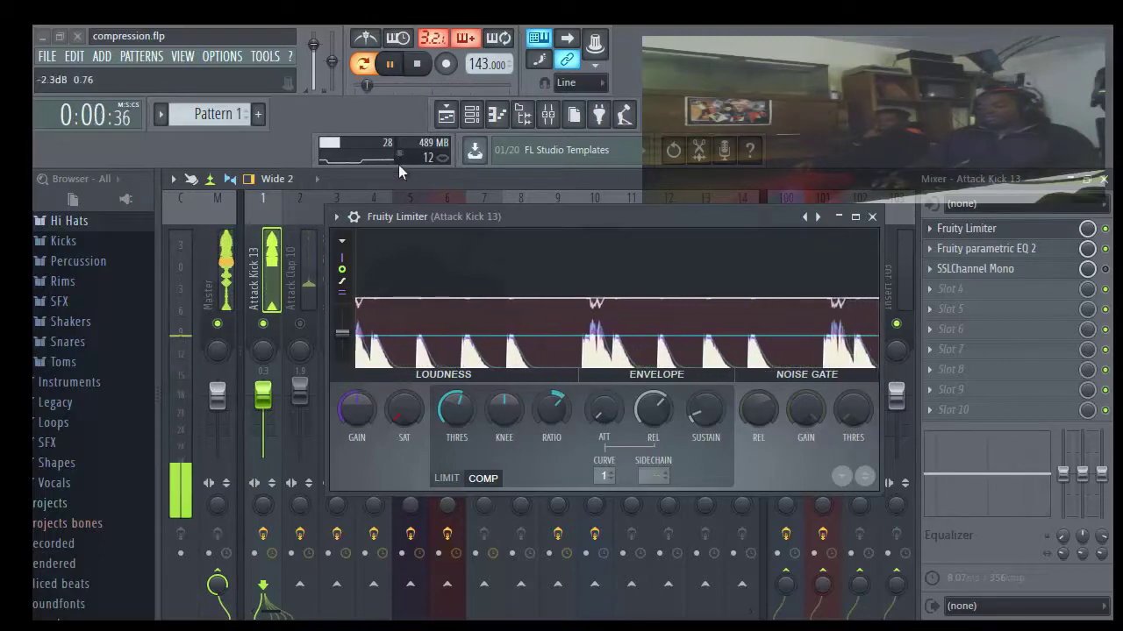
left_click(417, 65)
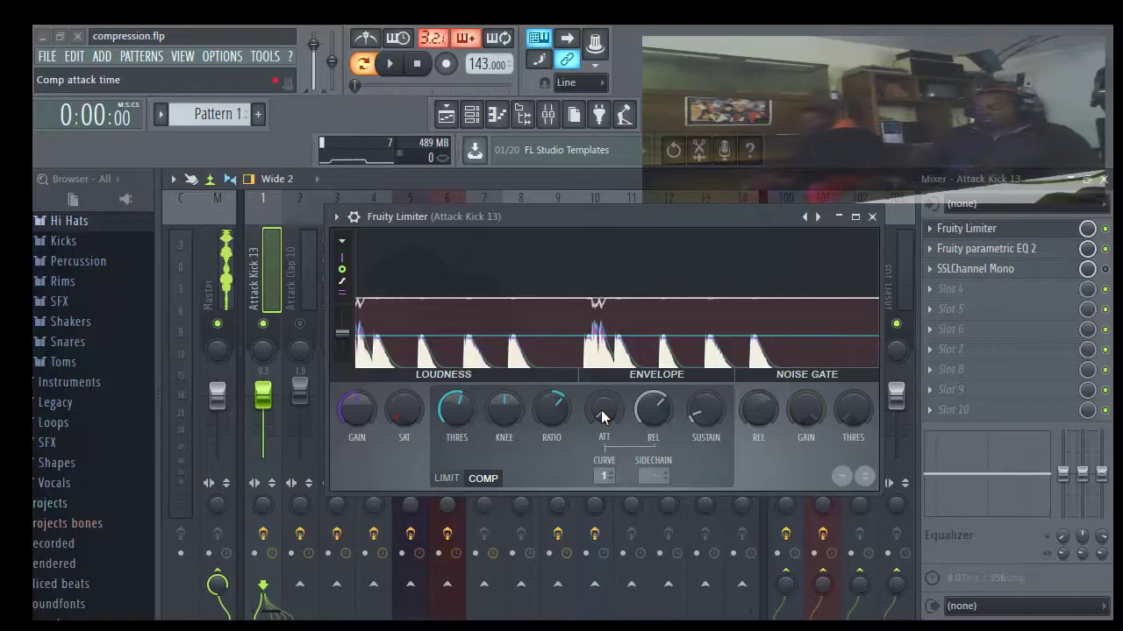
Step: Raise the kick compressor's attack time to slightly above 11 ms while the pattern plays
left_click(392, 63)
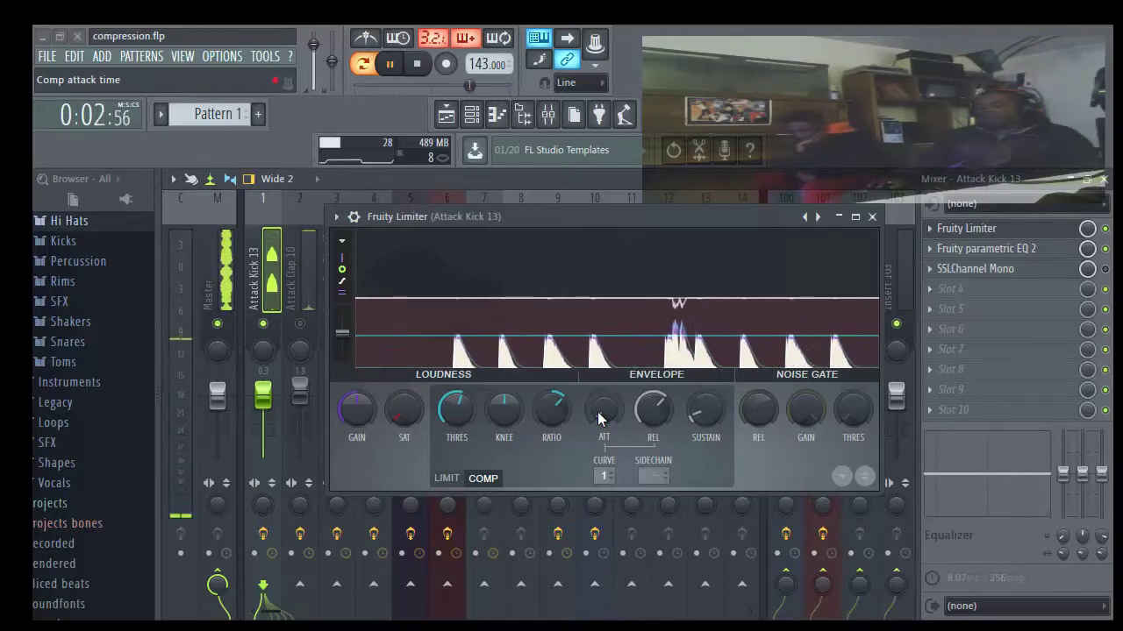
mouse_move(600, 418)
left_mouse_down()
mouse_move(601, 439)
mouse_move(601, 423)
left_mouse_up()
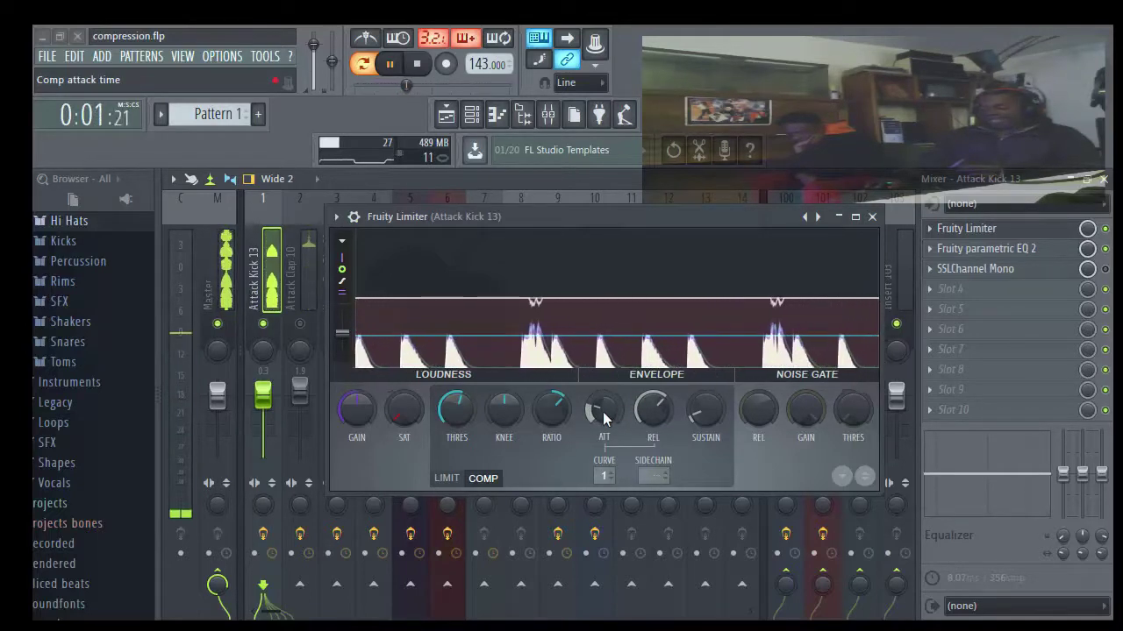
left_click(418, 64)
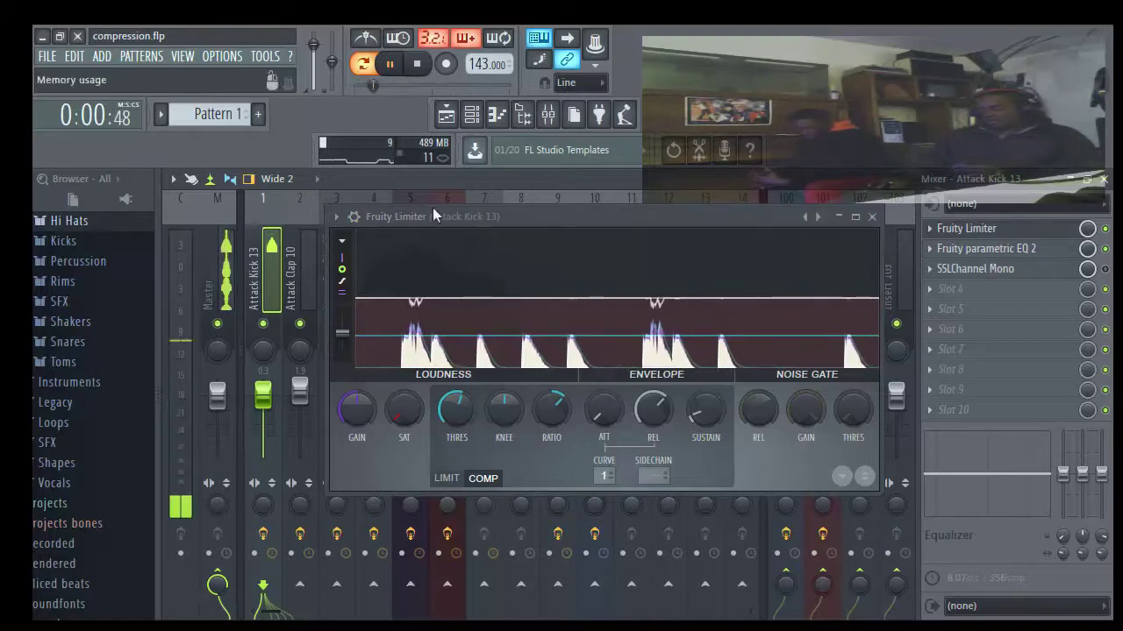
left_click_drag(600, 424, 600, 396)
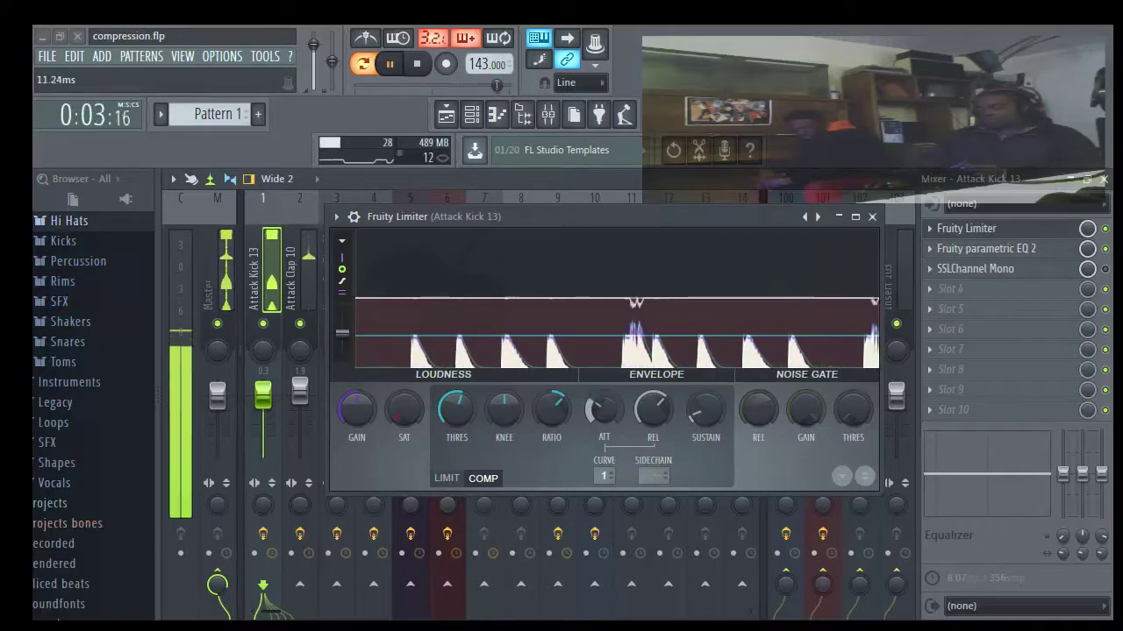
left_click_drag(600, 395, 600, 394)
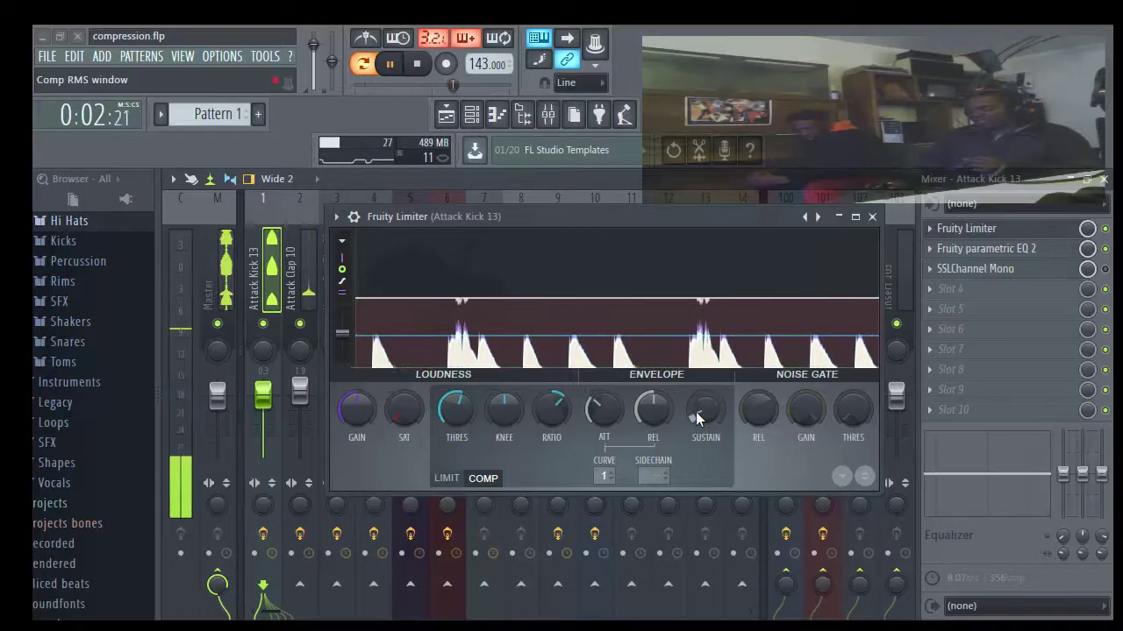
Step: Copy the compressor's attack value and paste it (32%) into the sustain setting
right_click(607, 410)
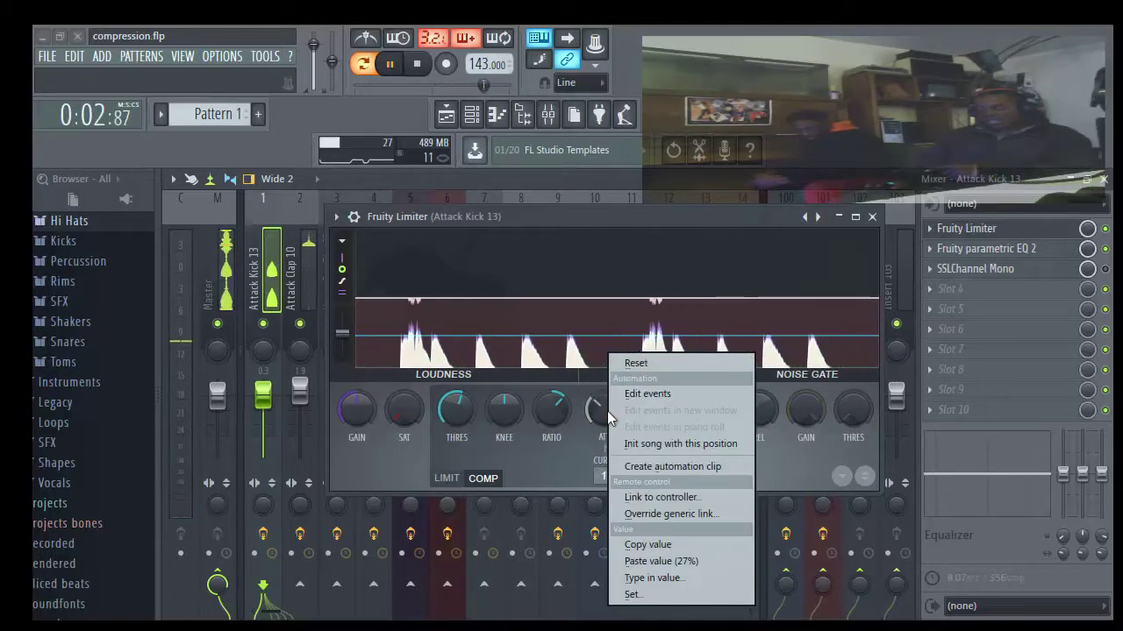
left_click(659, 543)
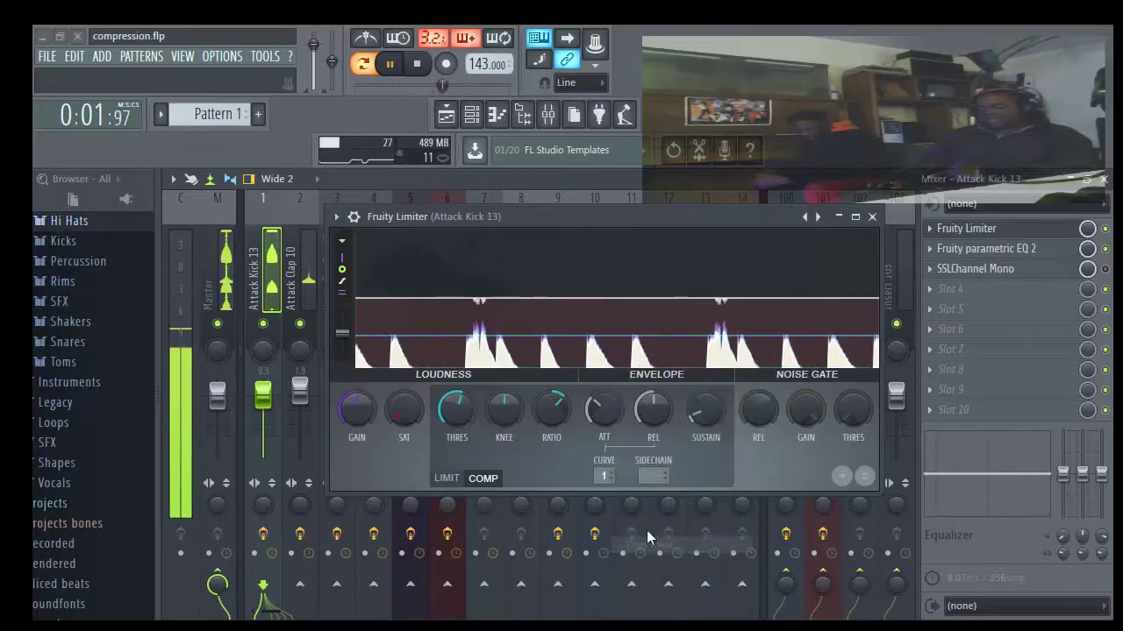
right_click(703, 410)
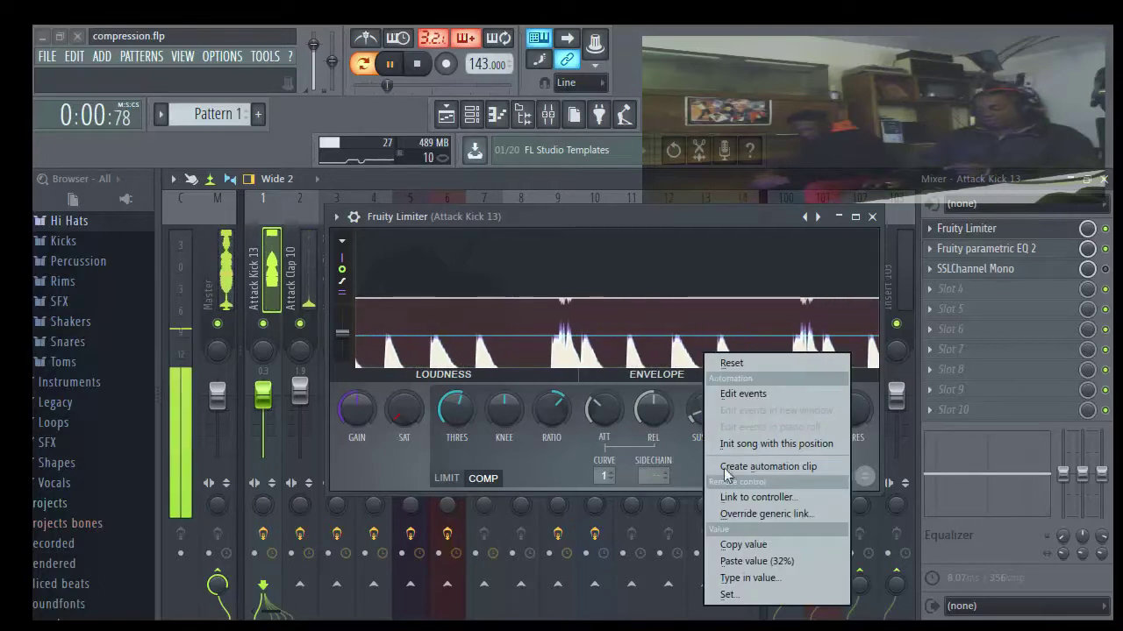
left_click(747, 561)
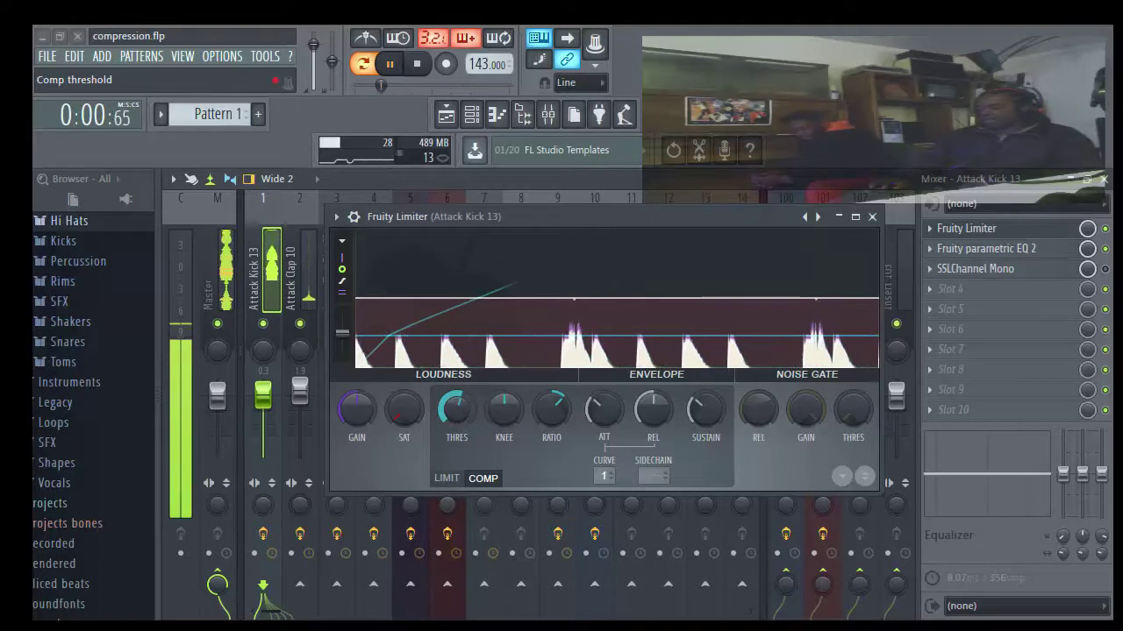
Step: Lower the compressor threshold to about -11.1 dB and set the compressor curve to 4
left_click_drag(456, 414, 456, 414)
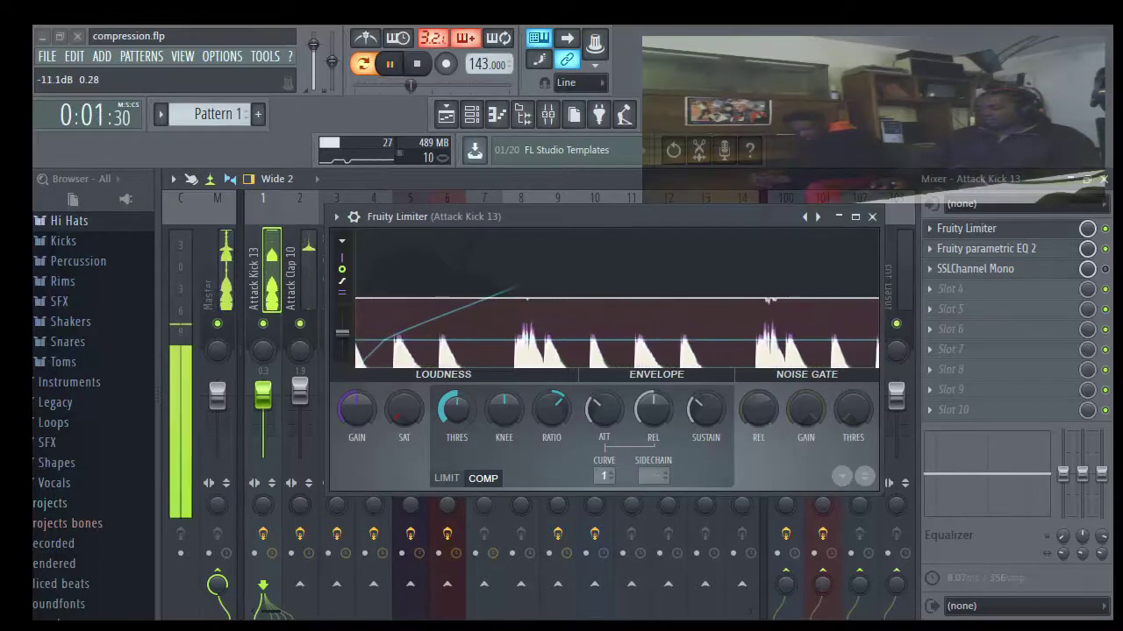
left_click_drag(456, 414, 457, 415)
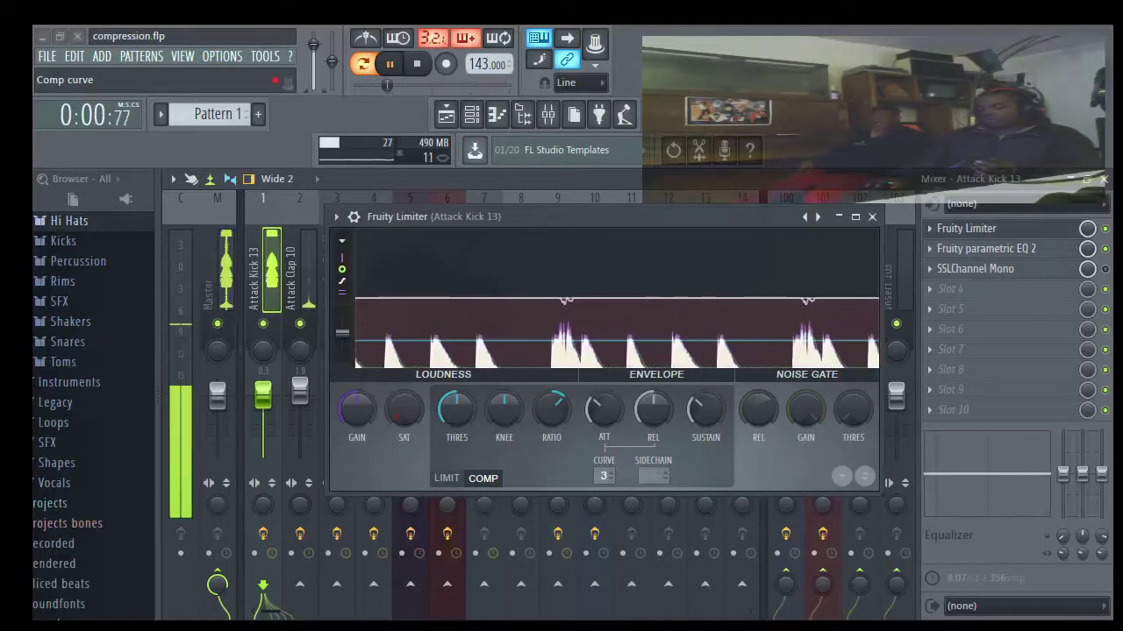
left_click_drag(599, 475, 599, 465)
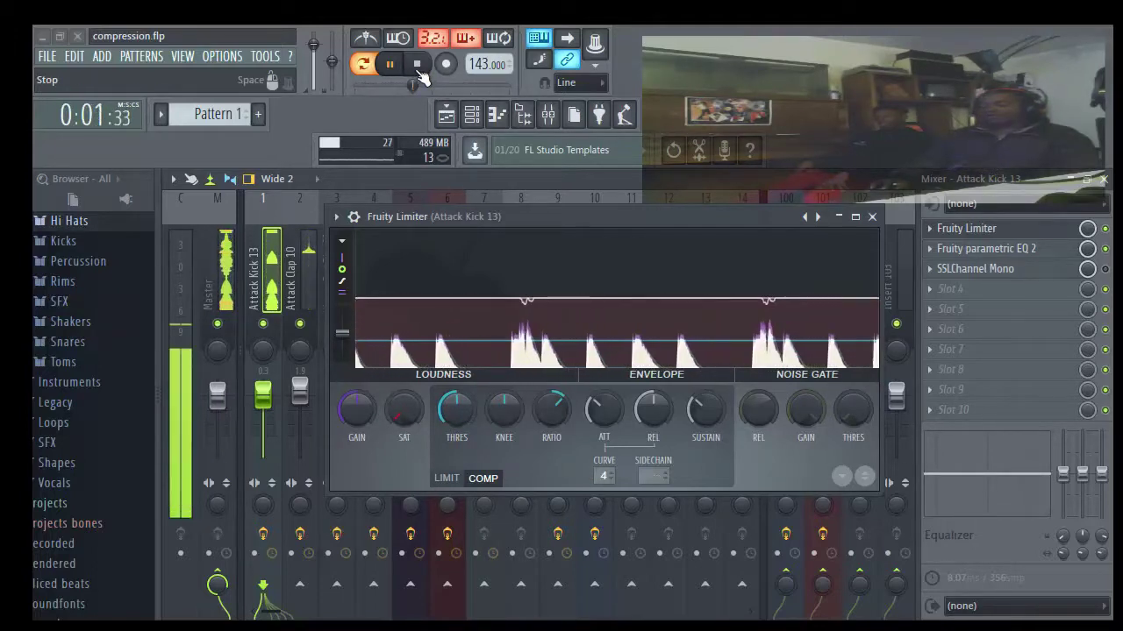
Step: Restart the pattern to audition the compressed kick, and stop playback
left_click(418, 66)
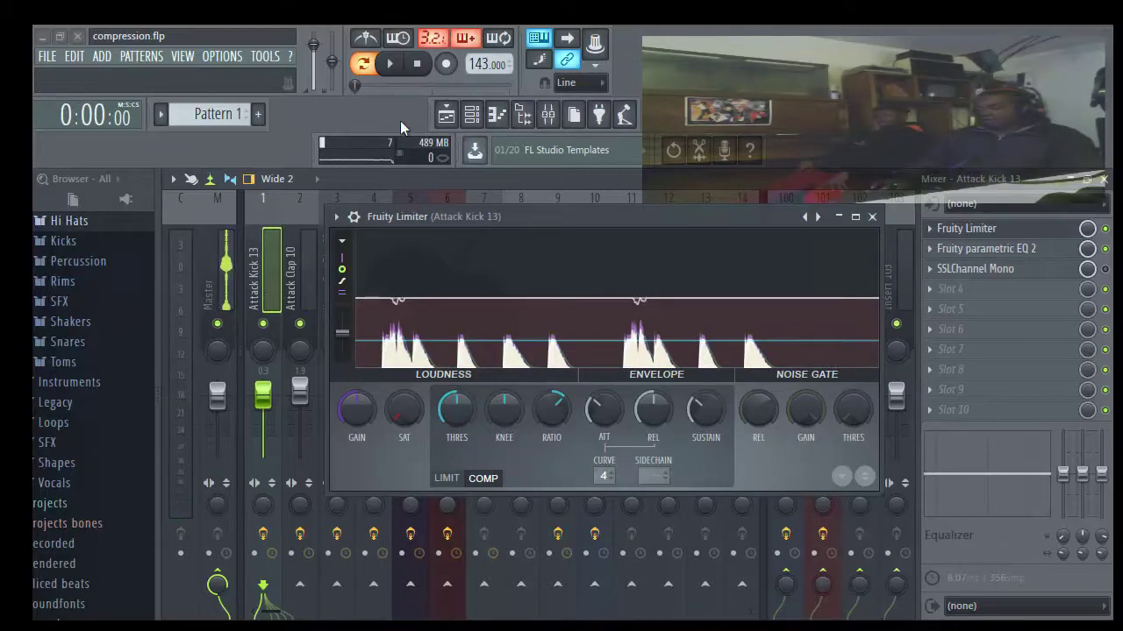
left_click(392, 65)
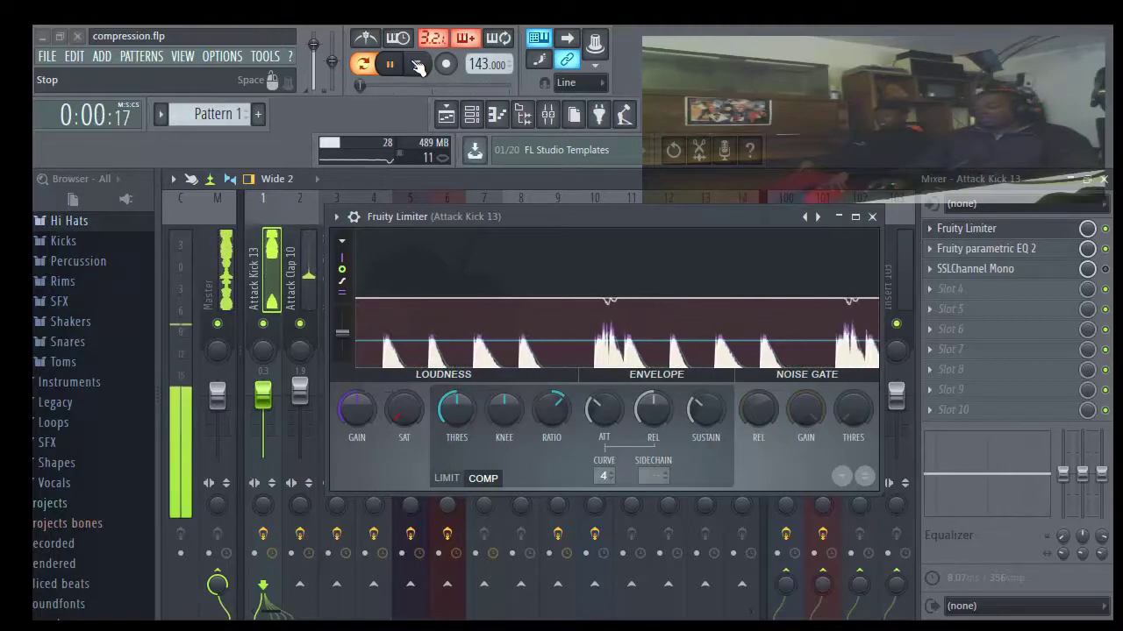
left_click(417, 64)
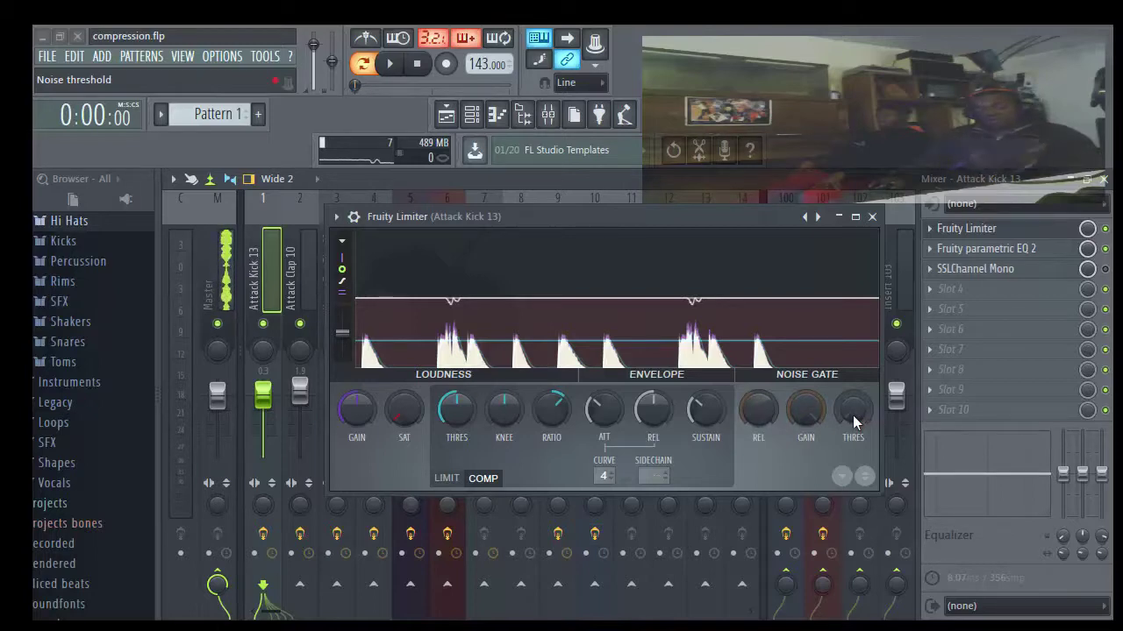
Step: Play the pattern and raise the noise gate threshold slightly in Fruity Limiter
left_click(394, 68)
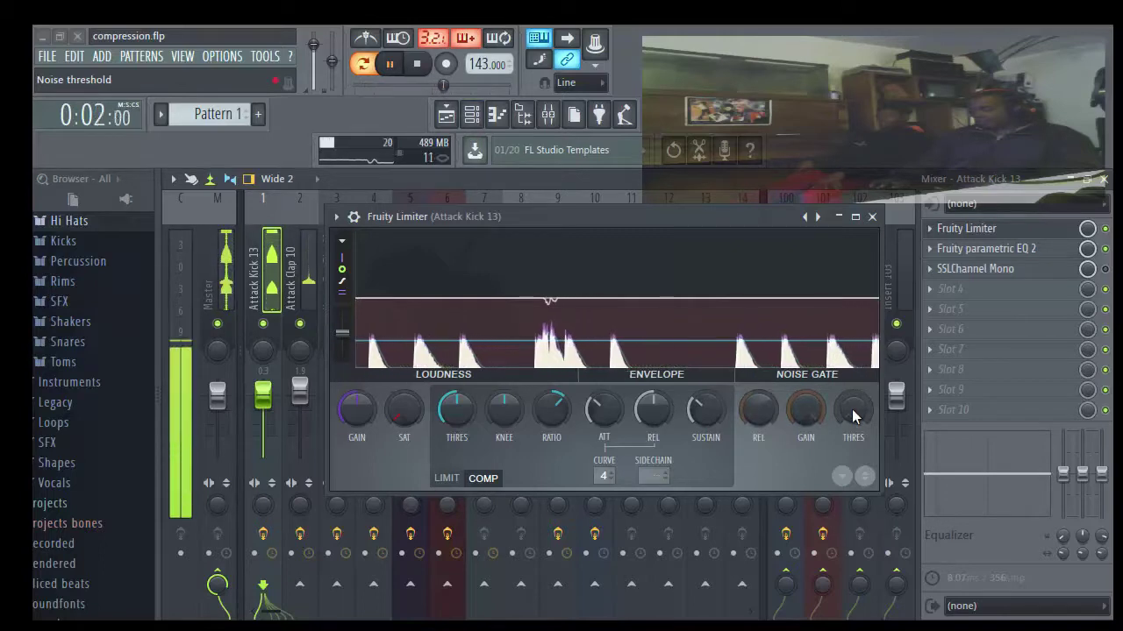
left_click_drag(852, 409, 851, 391)
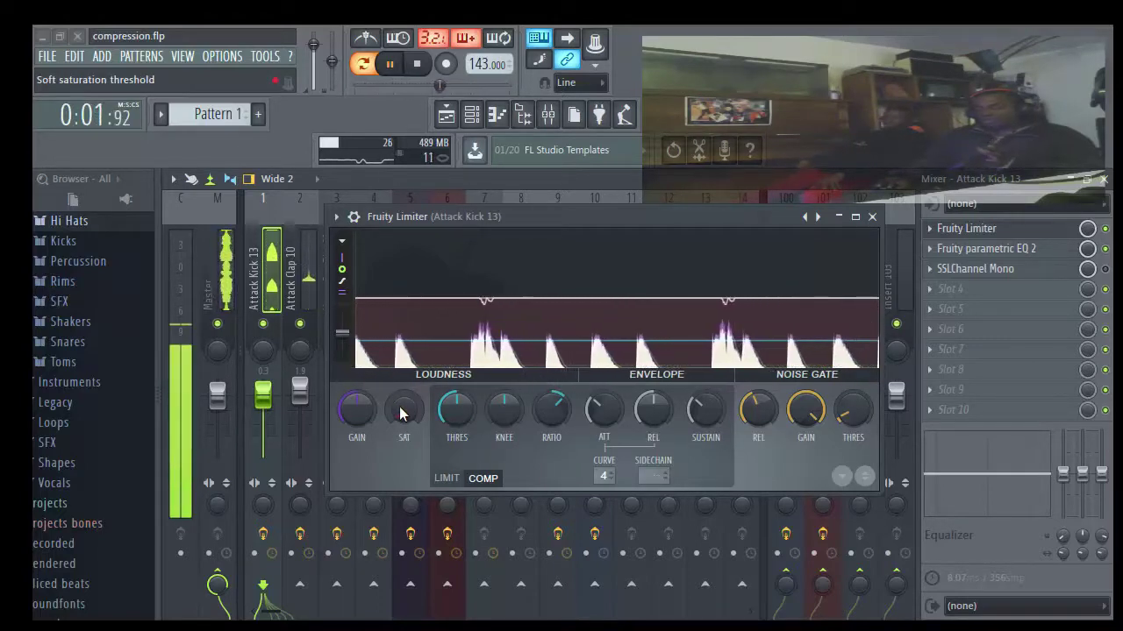
Step: Lower the soft saturation threshold in Fruity Limiter while the pattern plays, and stop playback
left_click_drag(402, 414, 401, 467)
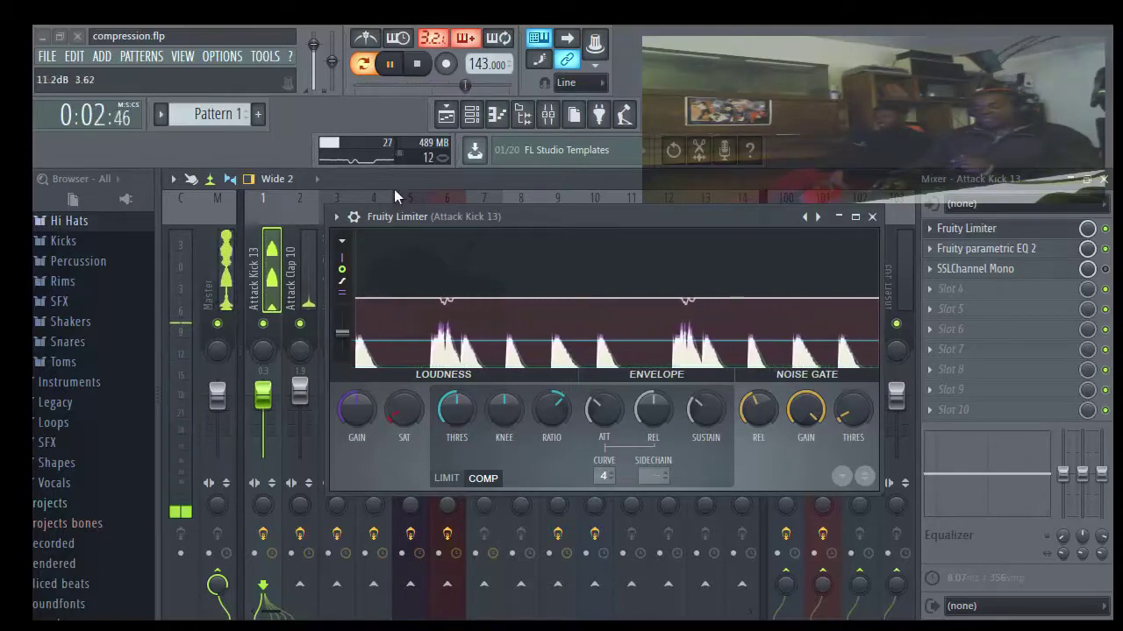
left_click(420, 69)
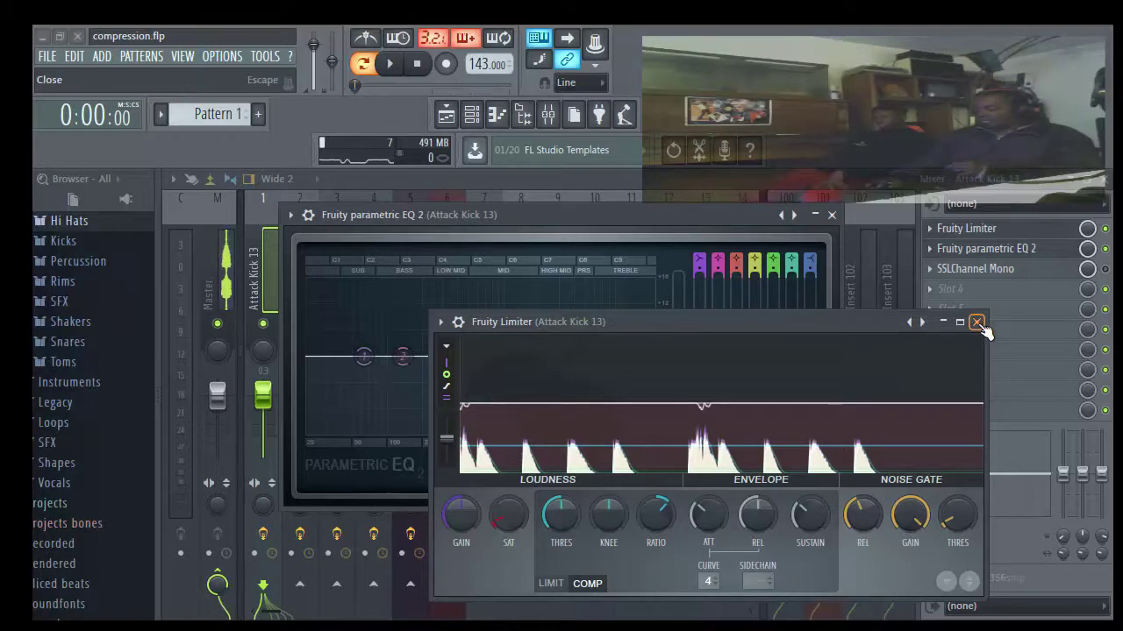
Step: Copy the compressor's attack value and paste it (32%) into the limiter's attack setting
left_click_drag(669, 318, 679, 197)
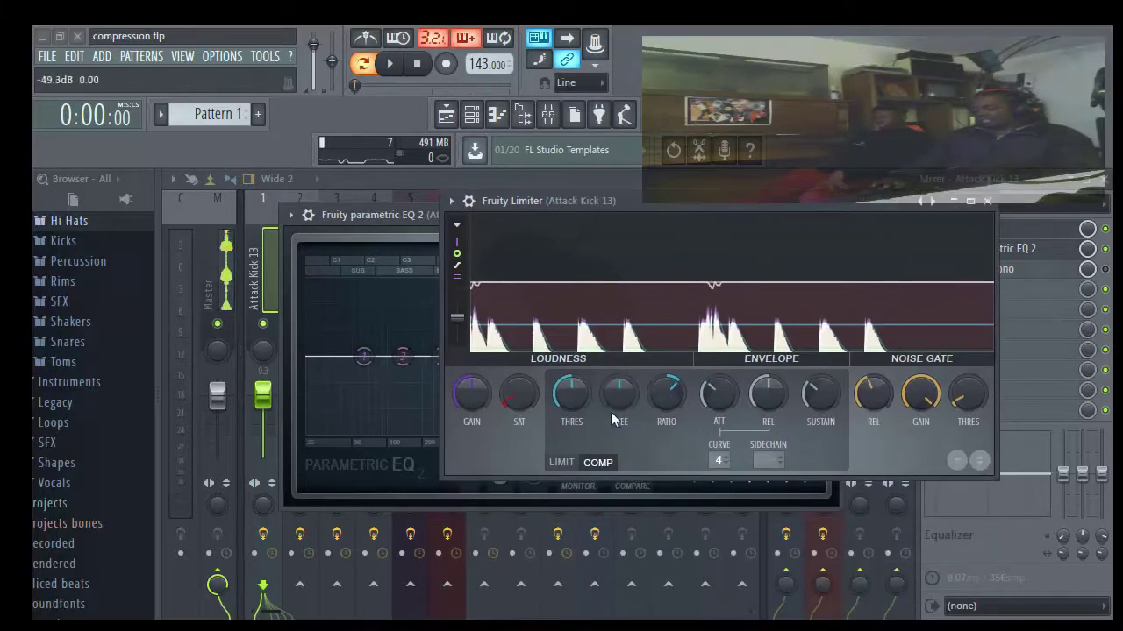
left_click(562, 463)
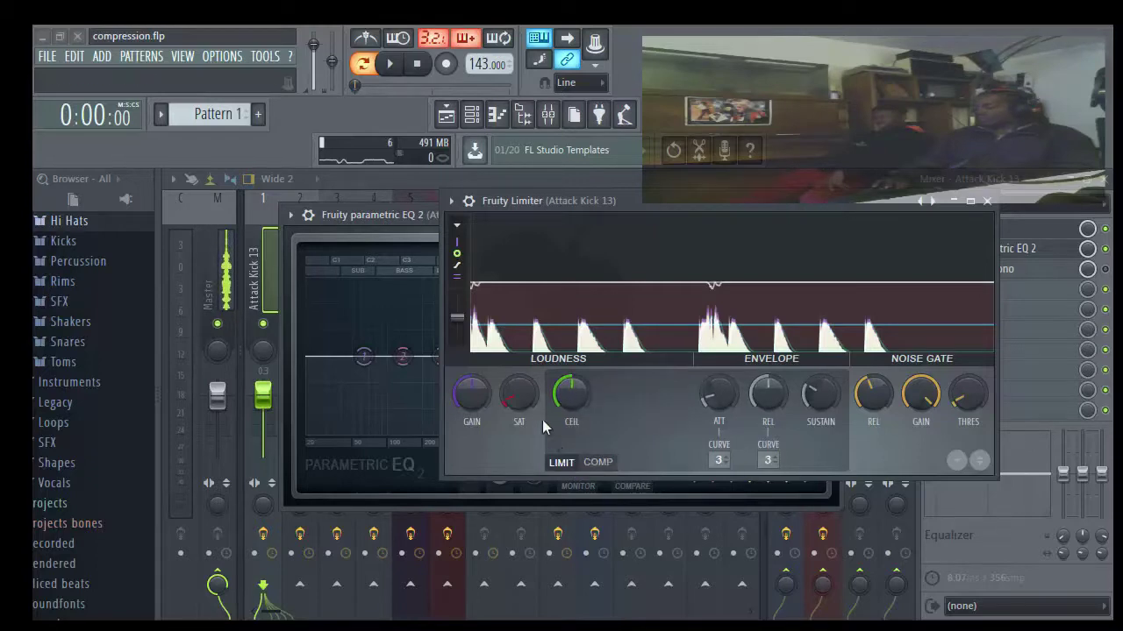
left_click(598, 465)
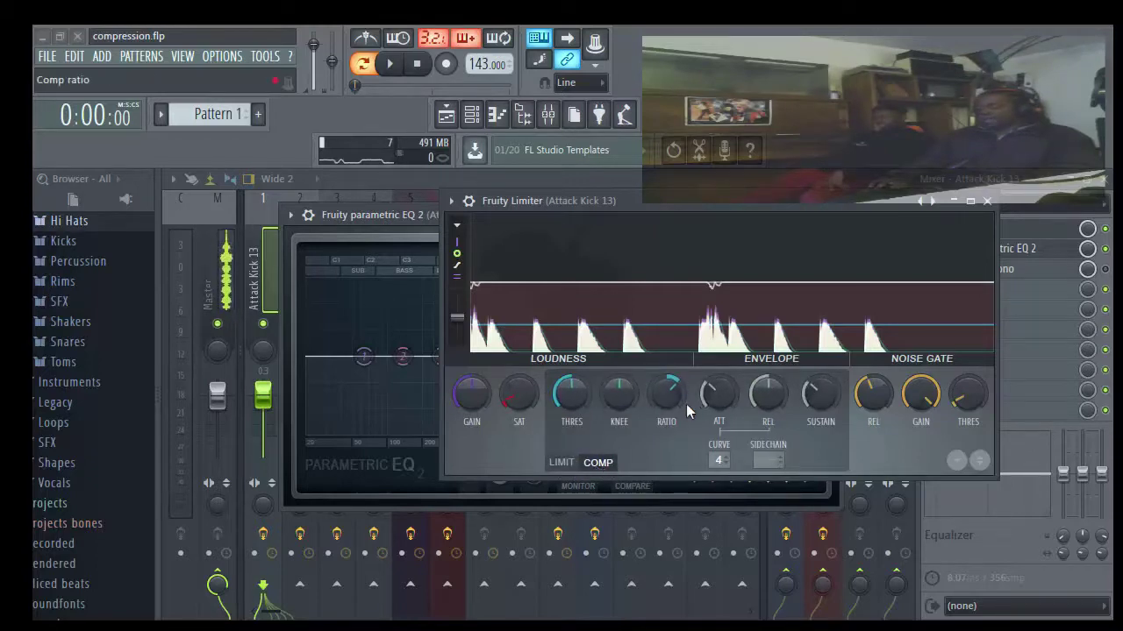
right_click(715, 401)
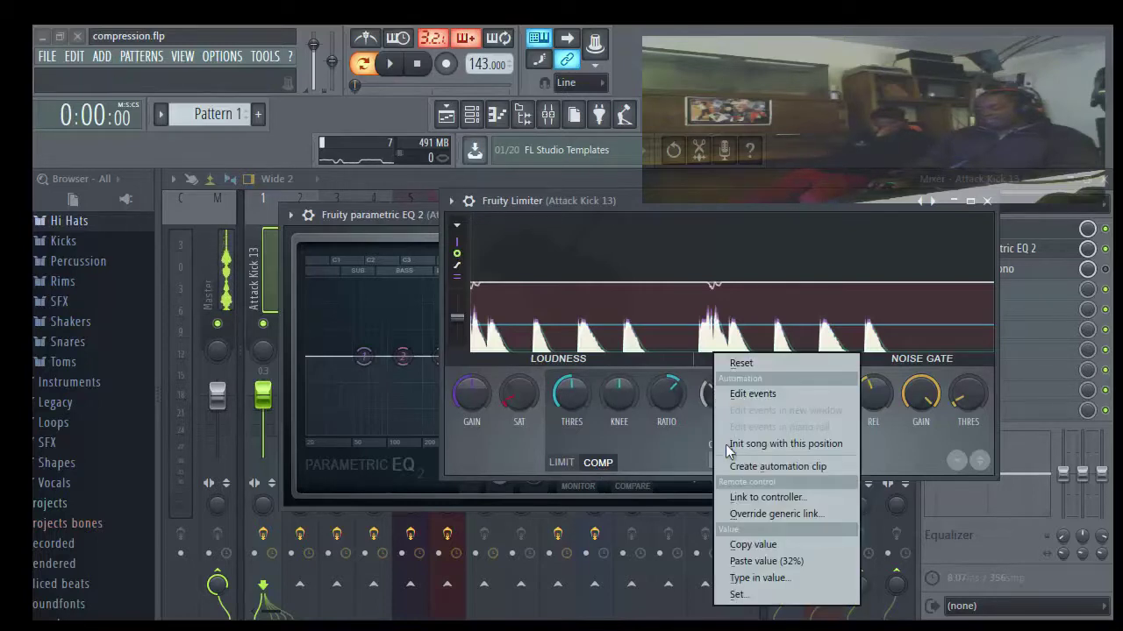
left_click(750, 545)
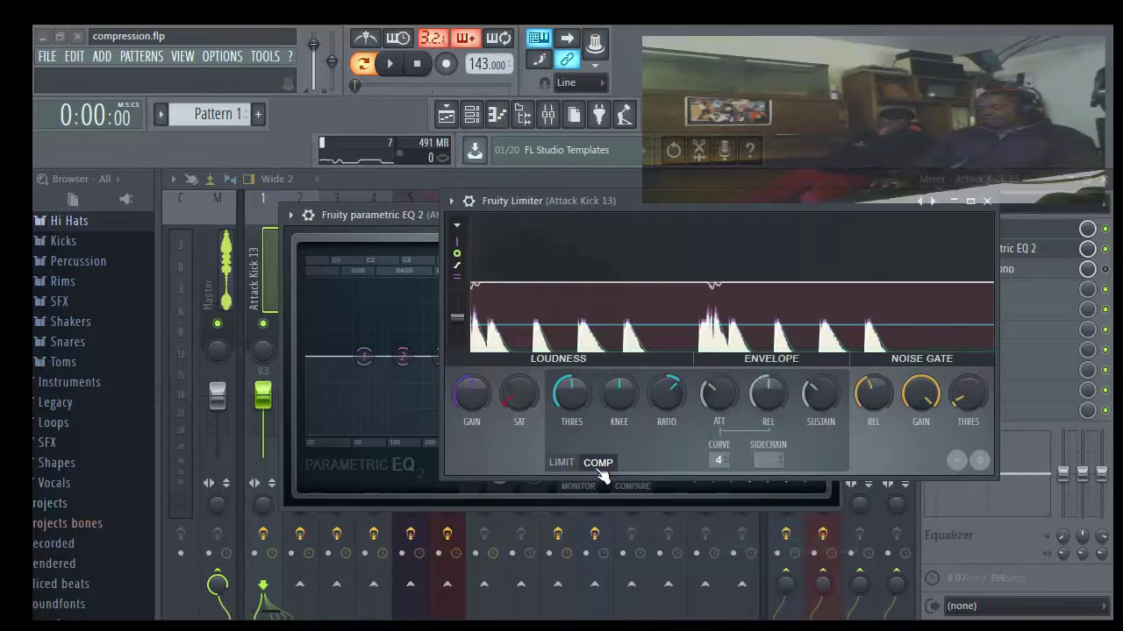
left_click(562, 463)
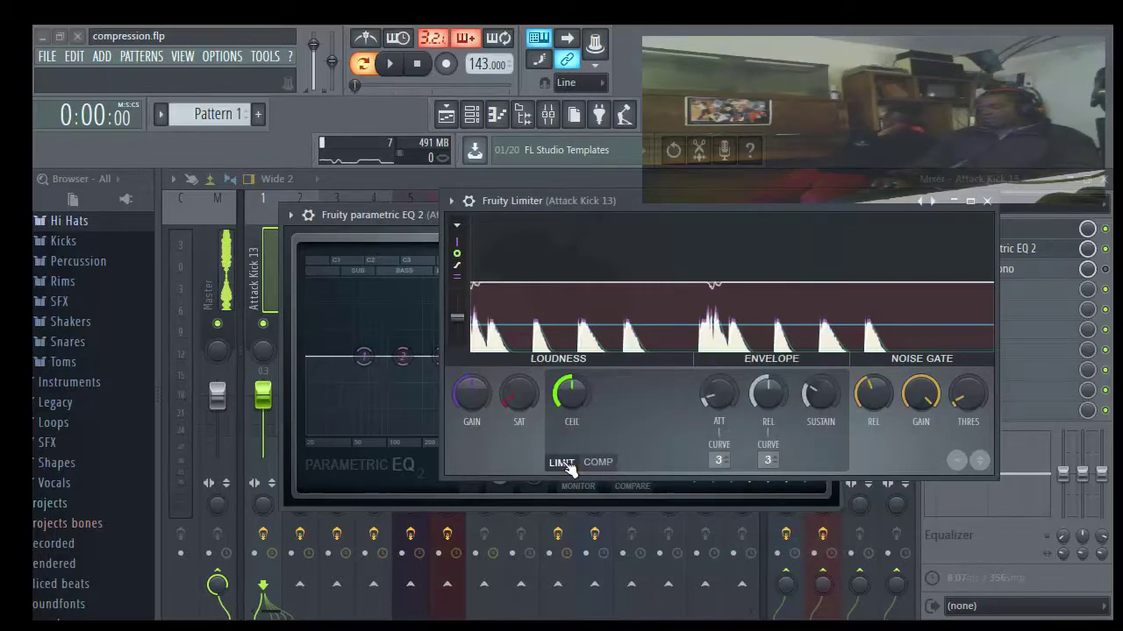
right_click(713, 397)
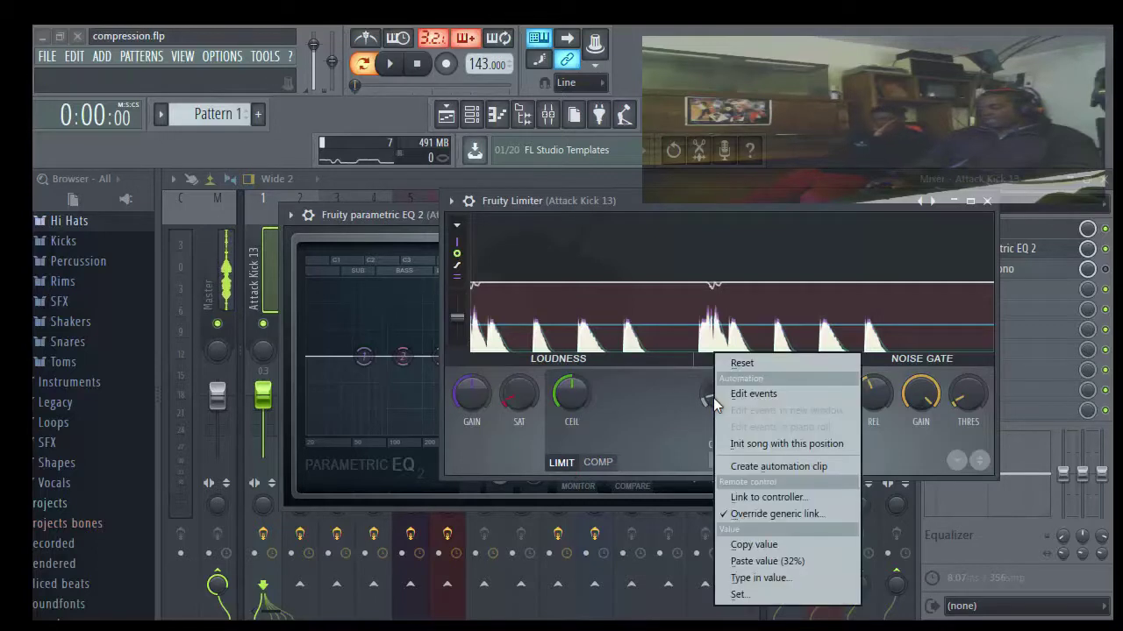
left_click(755, 559)
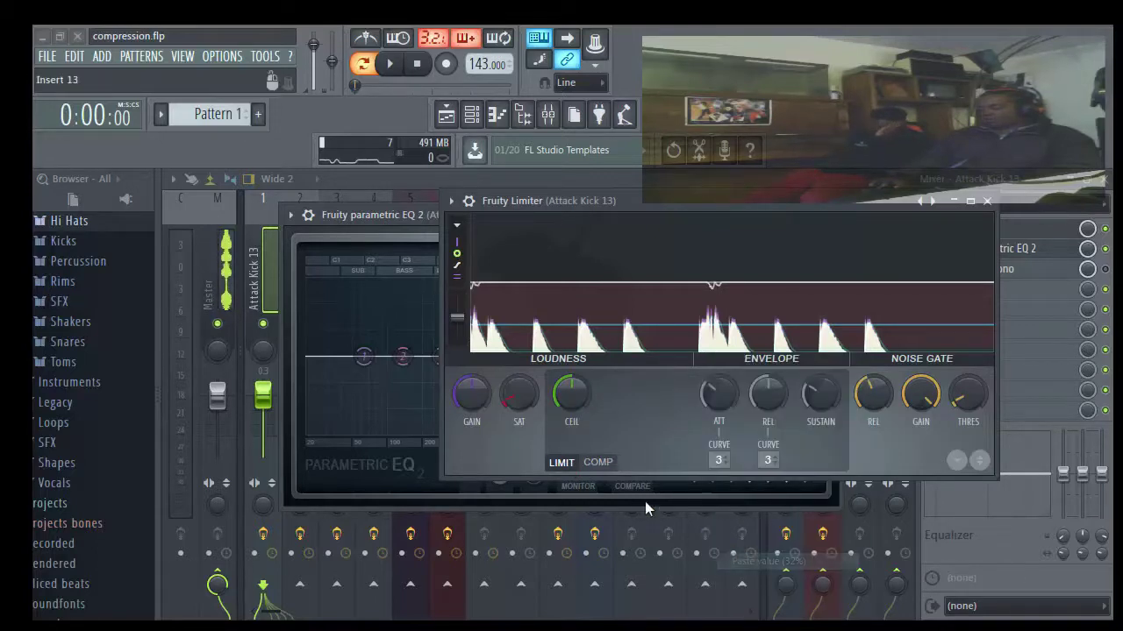
Step: Copy the compressor's release value and paste it (50%) into the limiter's release setting
left_click(611, 464)
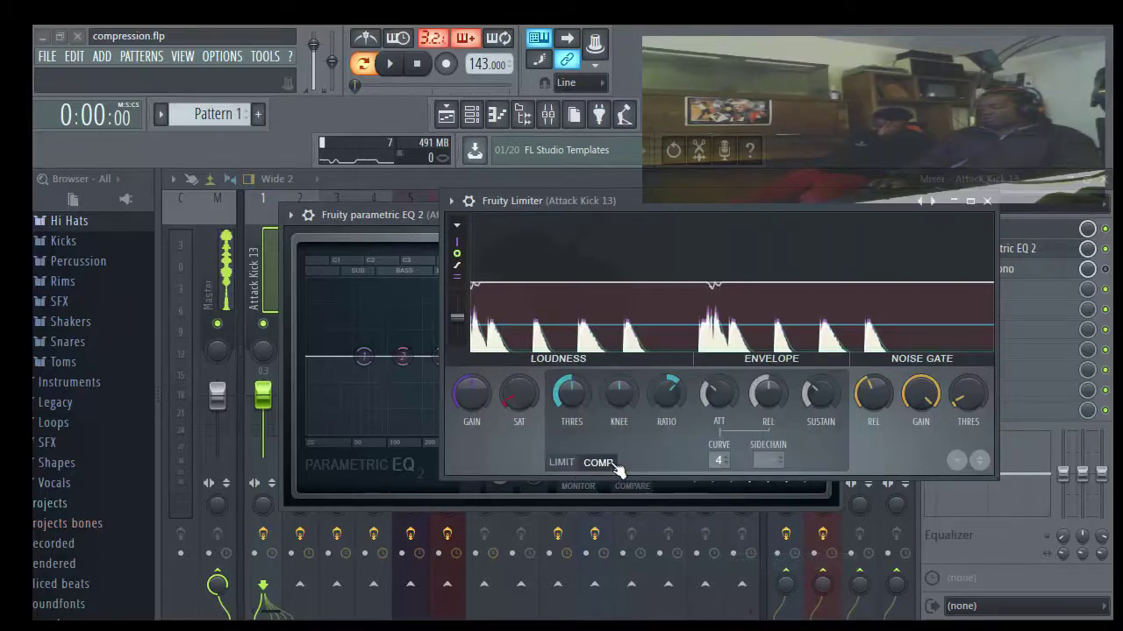
right_click(773, 393)
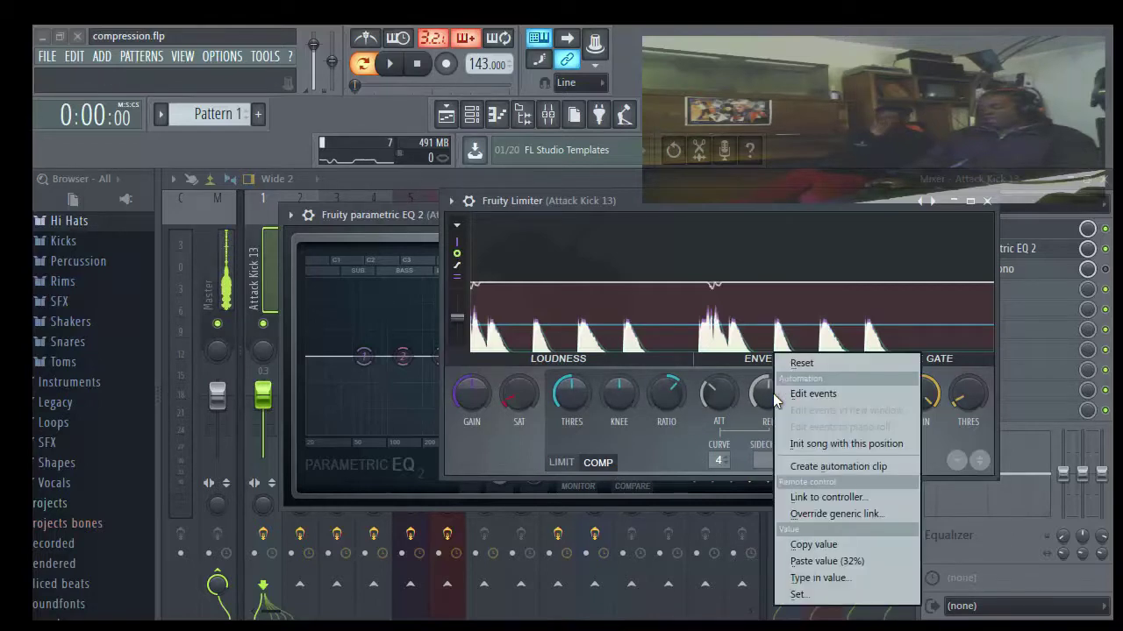
left_click(807, 546)
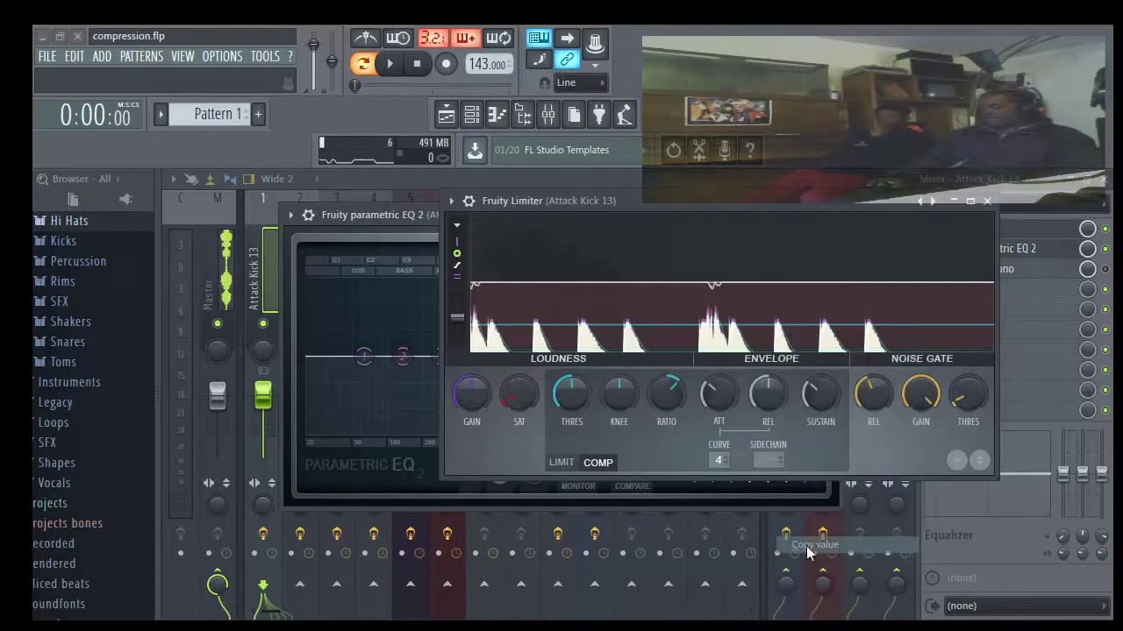
left_click(561, 463)
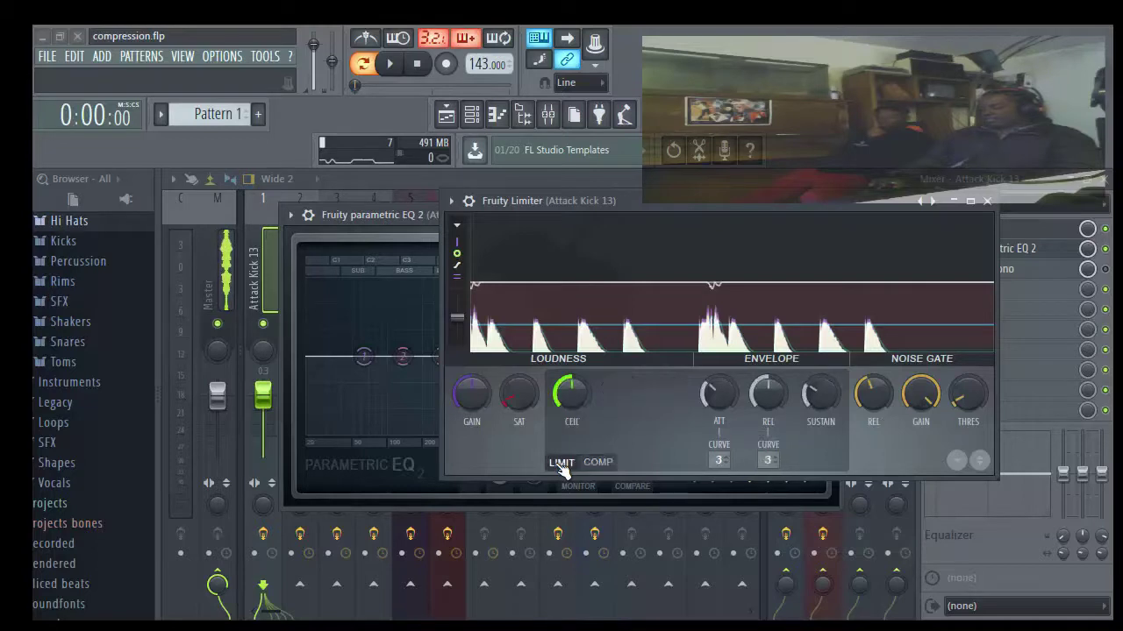
right_click(766, 399)
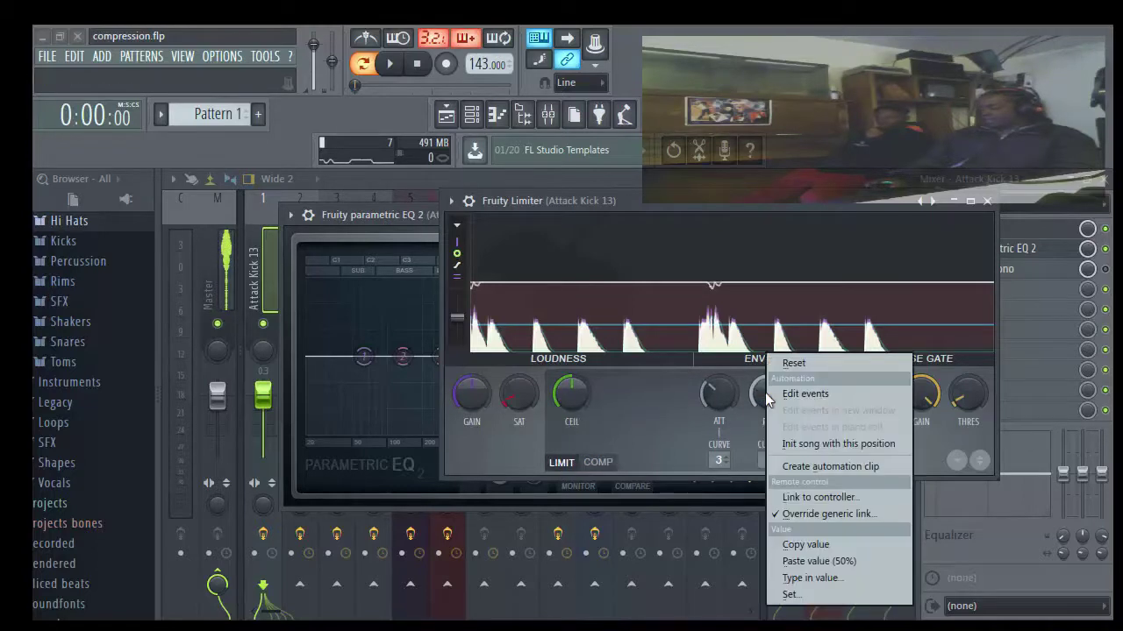
left_click(799, 558)
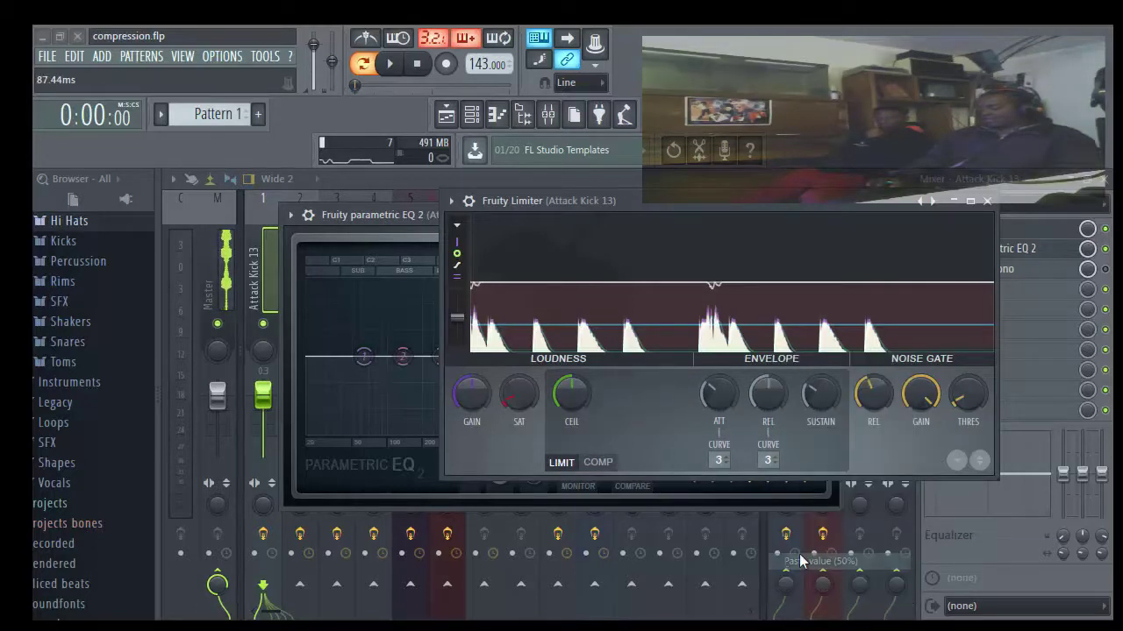
Step: Copy the compressor's sustain value and paste it into the limiter's sustain setting
left_click(600, 463)
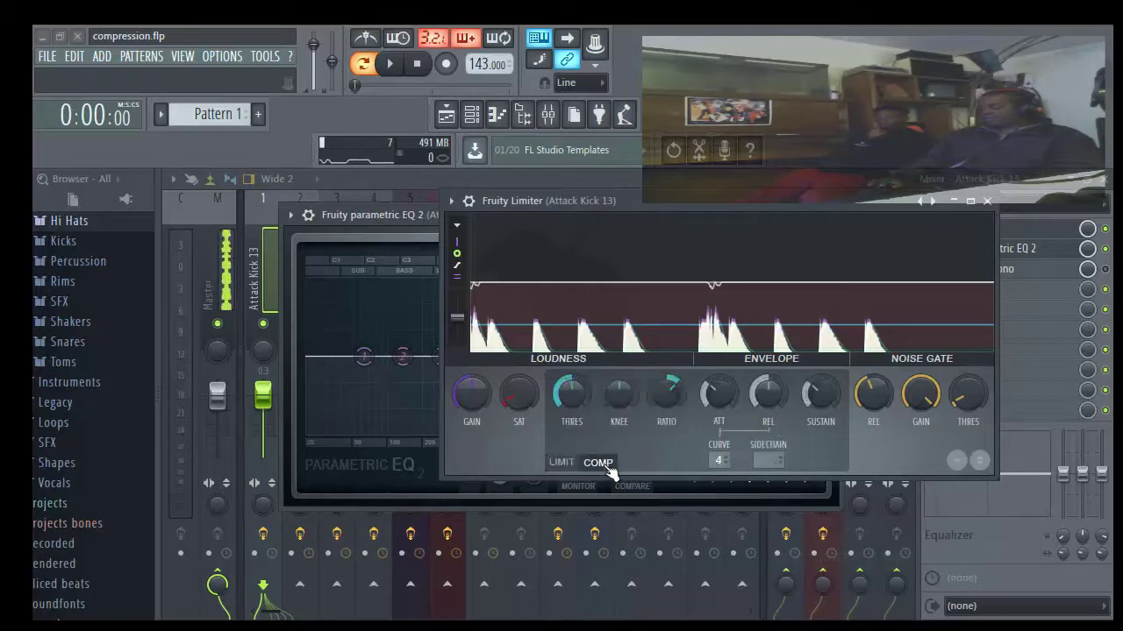
right_click(824, 397)
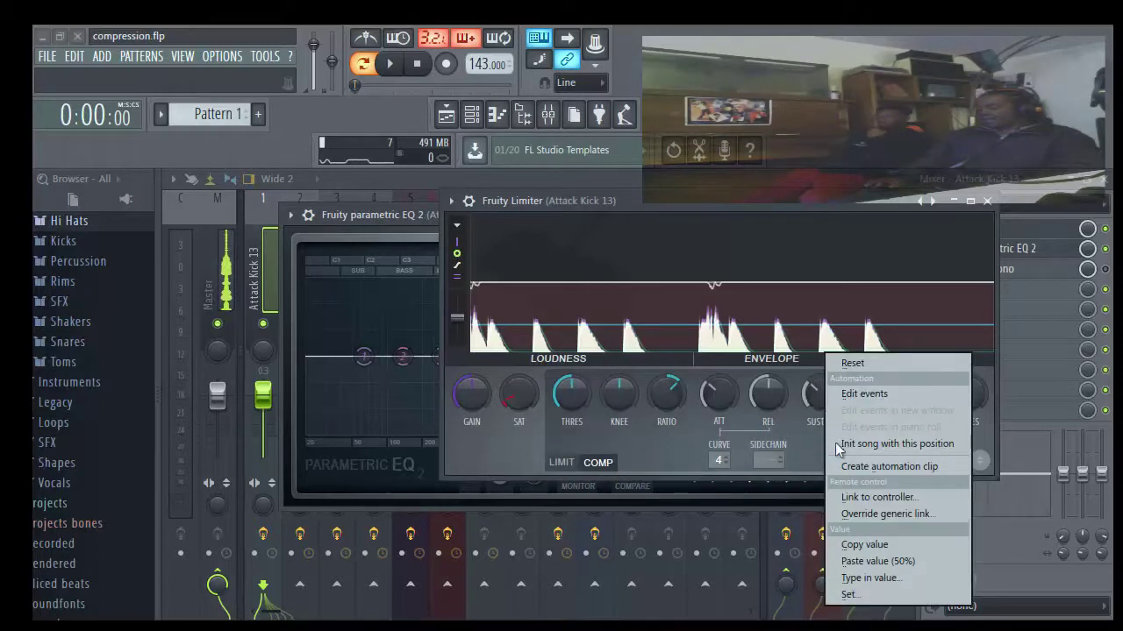
left_click(858, 547)
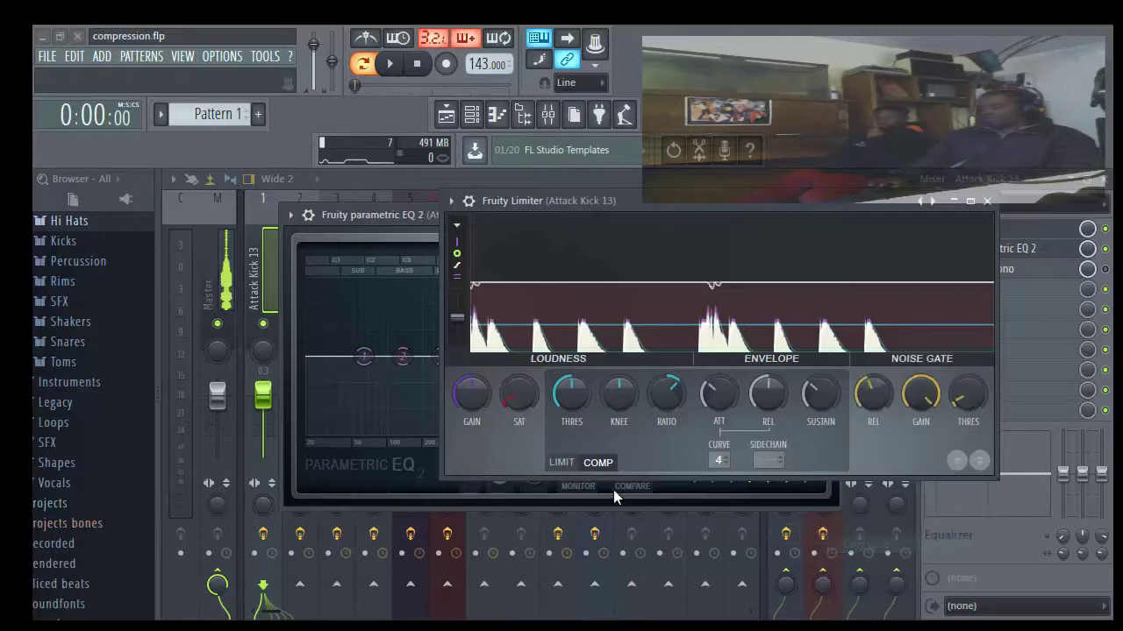
left_click(566, 463)
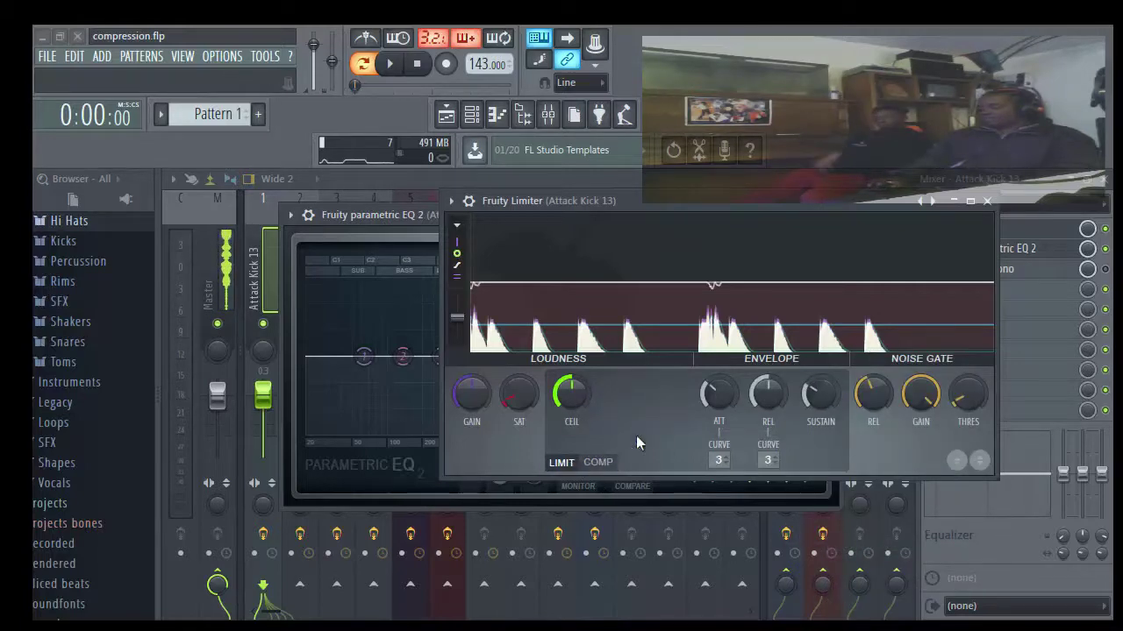
right_click(816, 402)
left_click(843, 556)
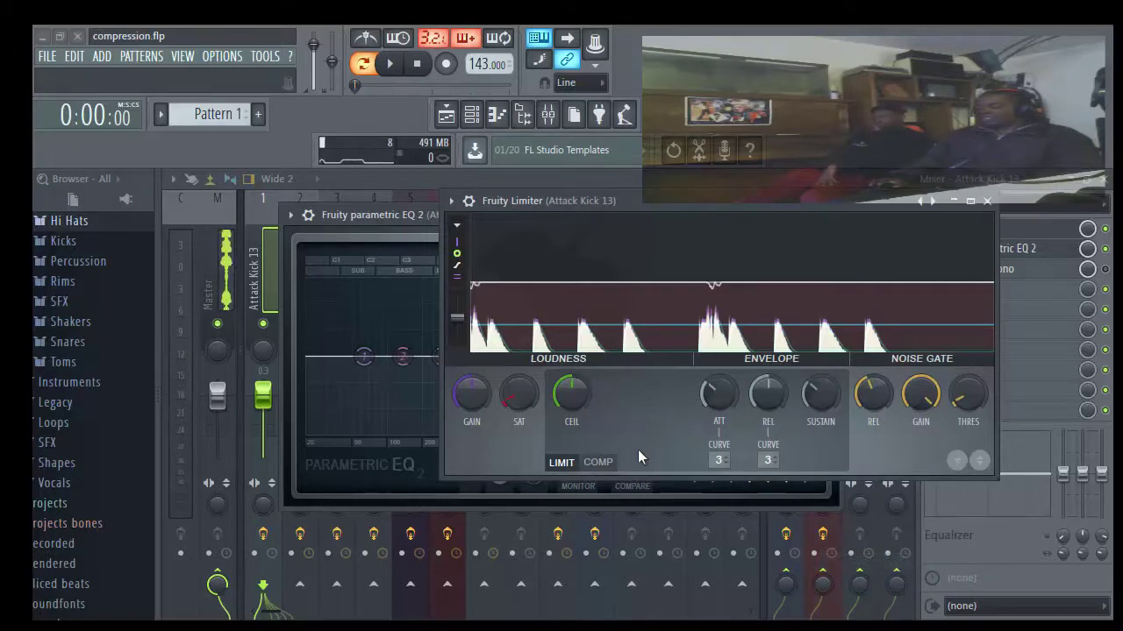
Step: Set the limiter's attack and release curves to 4, matching the compressor's curve, and audition the pattern
left_click(611, 465)
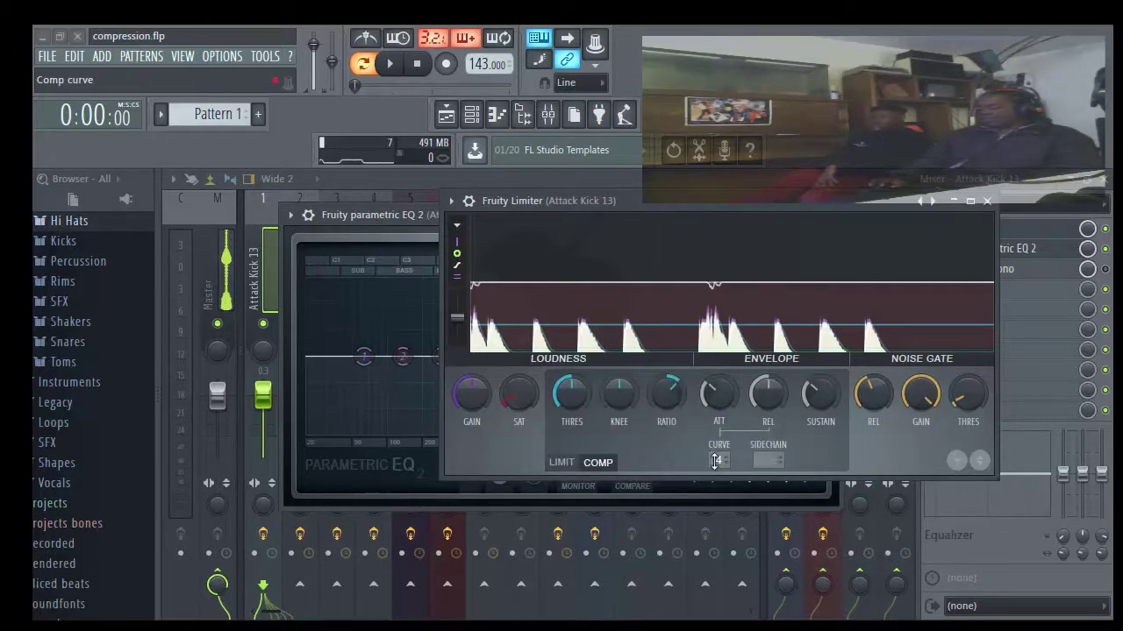
left_click(562, 463)
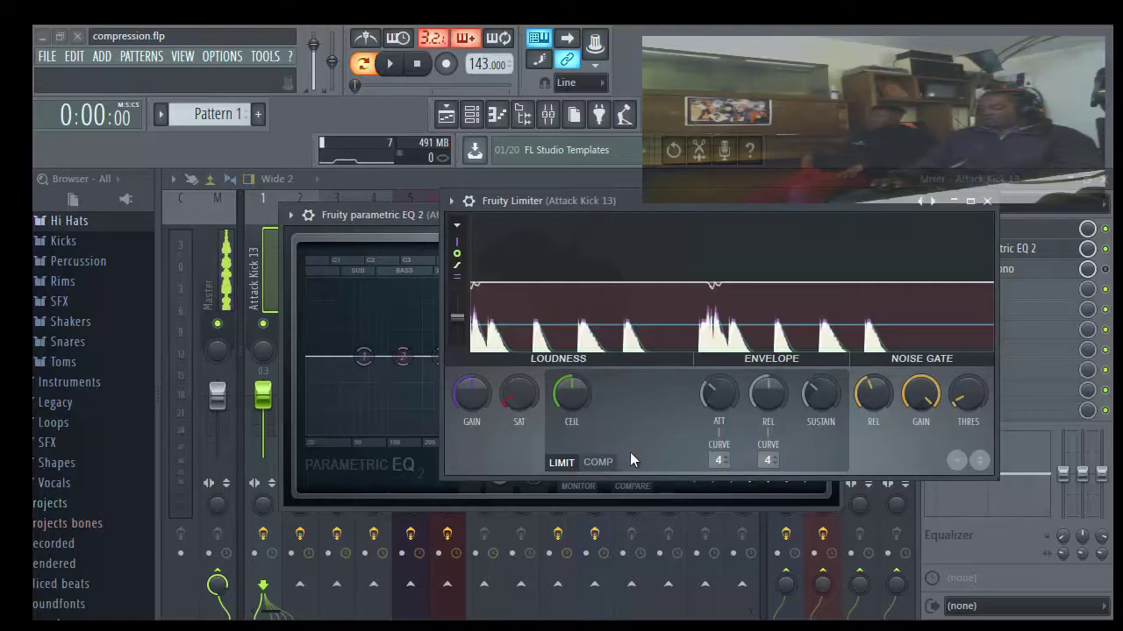
left_click(392, 64)
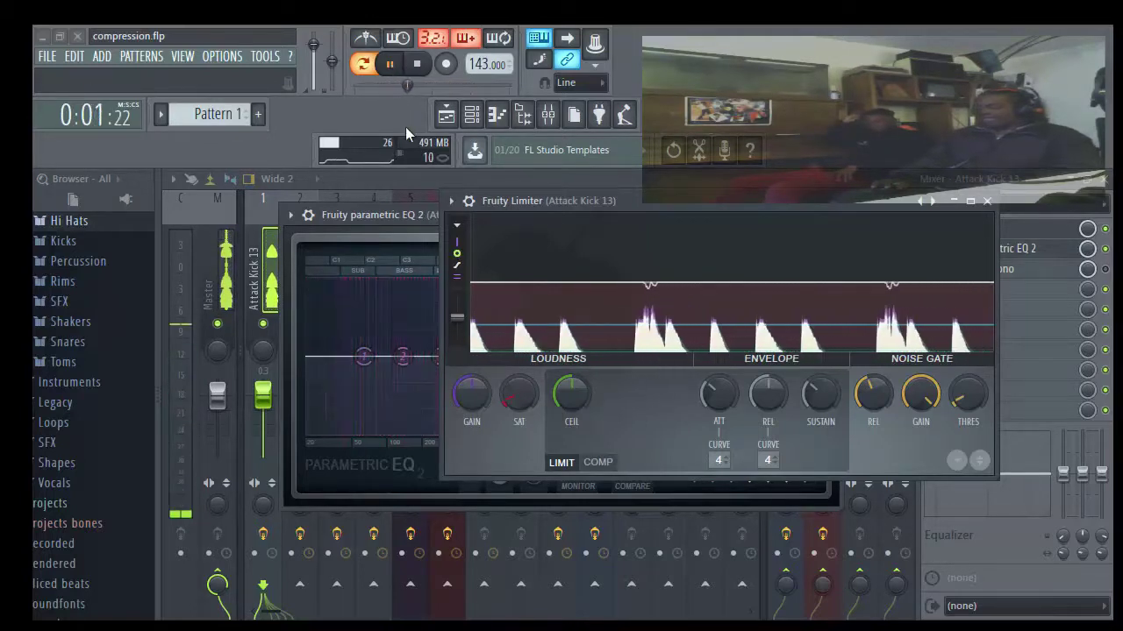
key("space")
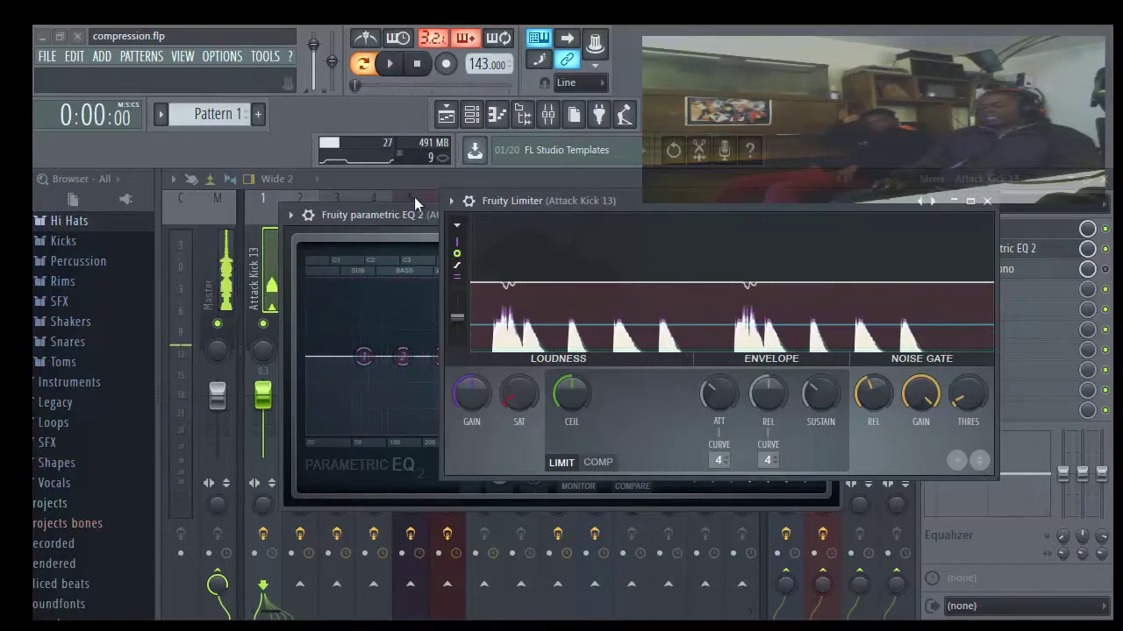
Step: Play the pattern and fine-tune the Fruity Limiter gain to about 0.5 dB
left_click(401, 65)
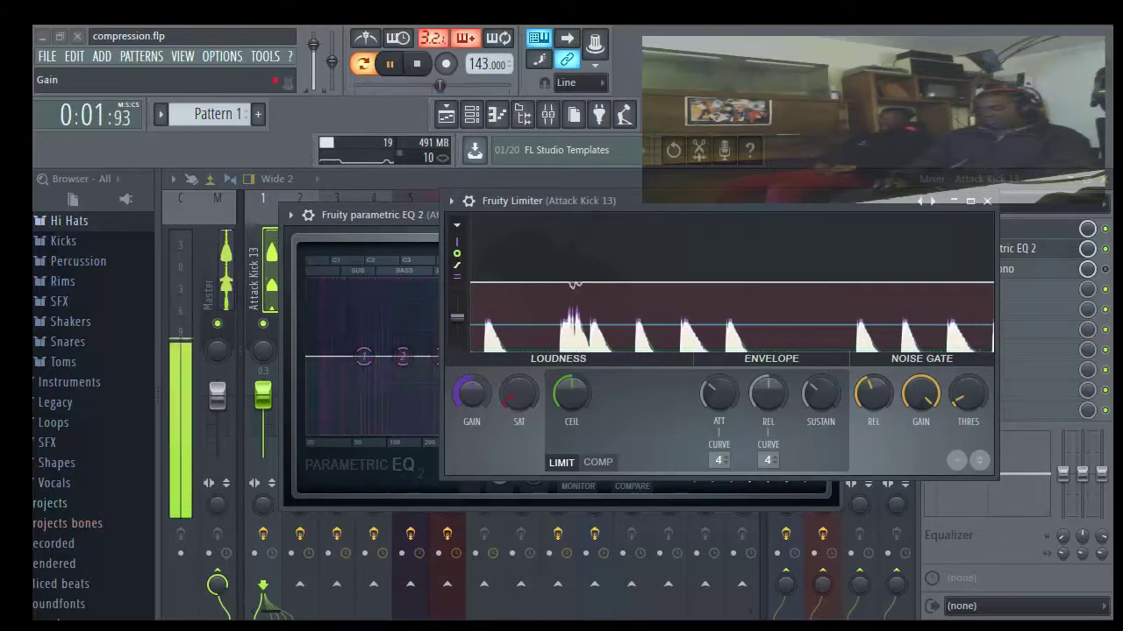
left_click_drag(460, 396, 460, 374)
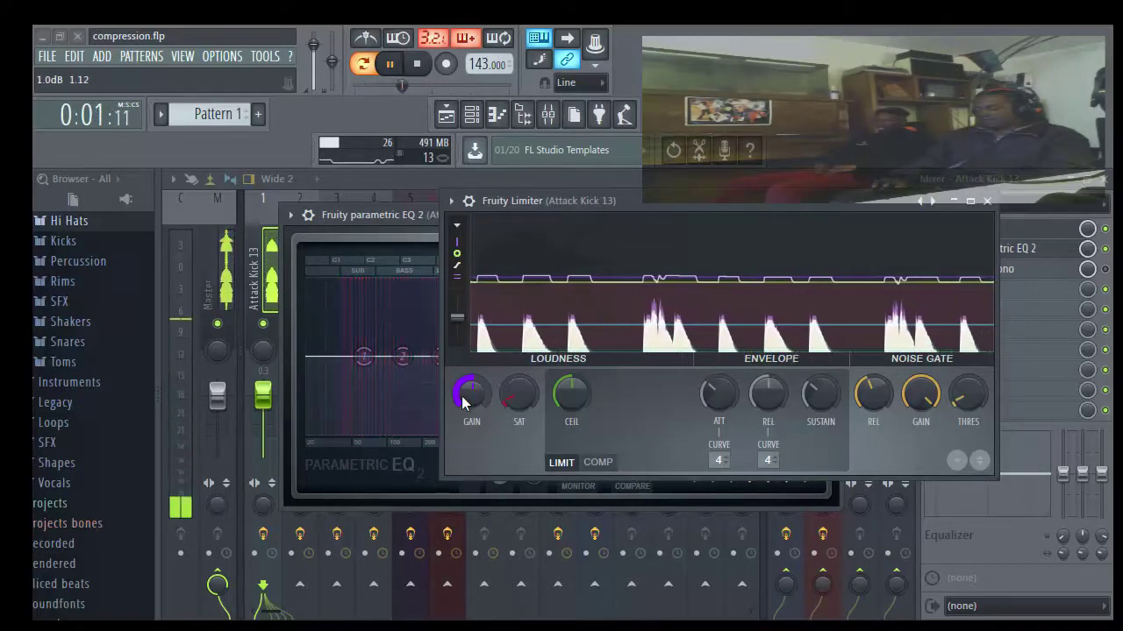
left_click_drag(462, 396, 462, 408)
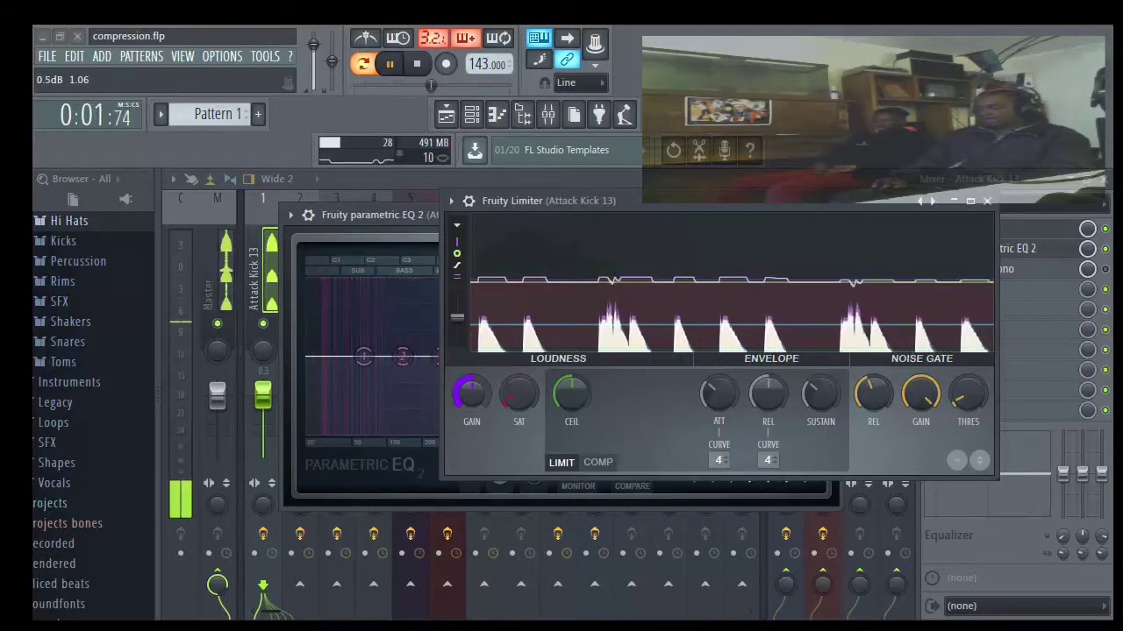
left_click_drag(465, 400, 465, 369)
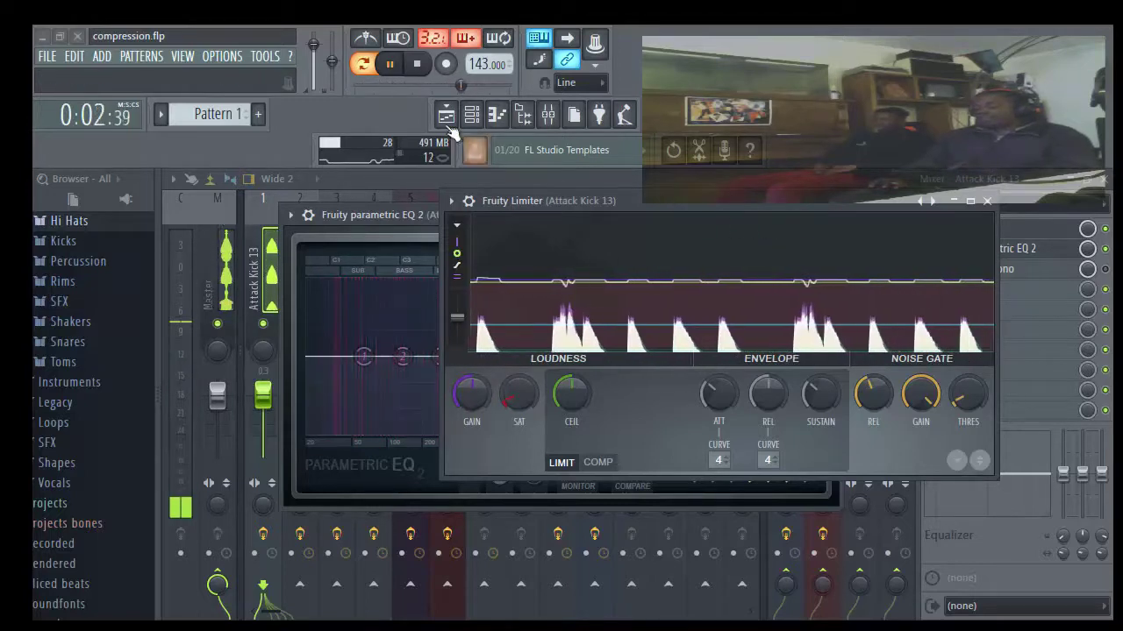
Step: Close Fruity Limiter and restart the pattern with the kick's Fruity Parametric EQ 2 in view
left_click(988, 202)
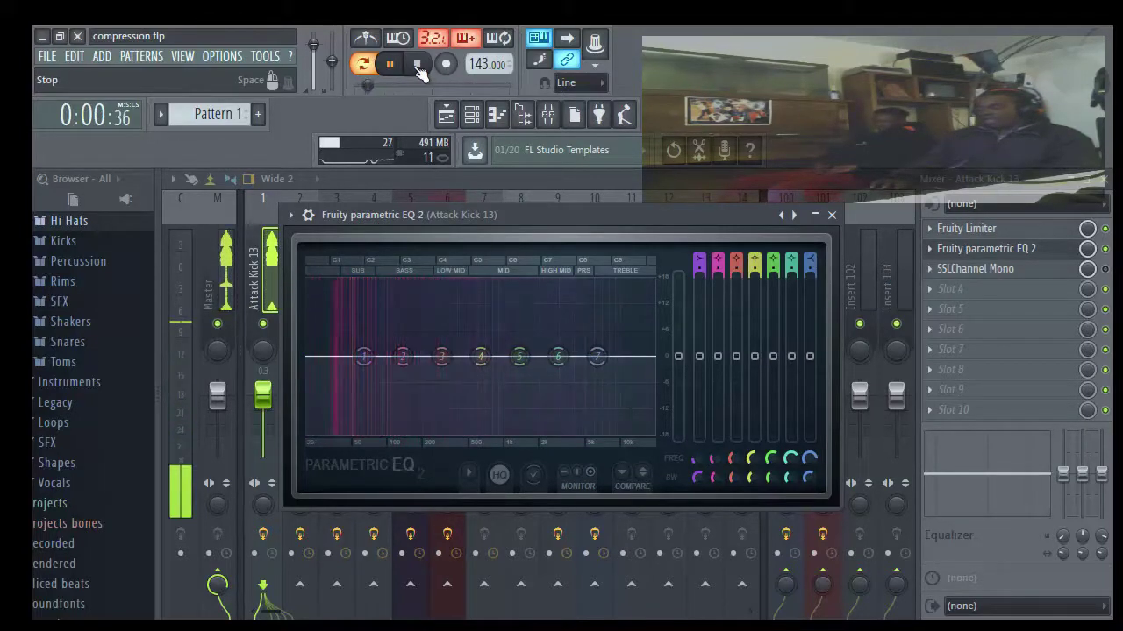
left_click(416, 63)
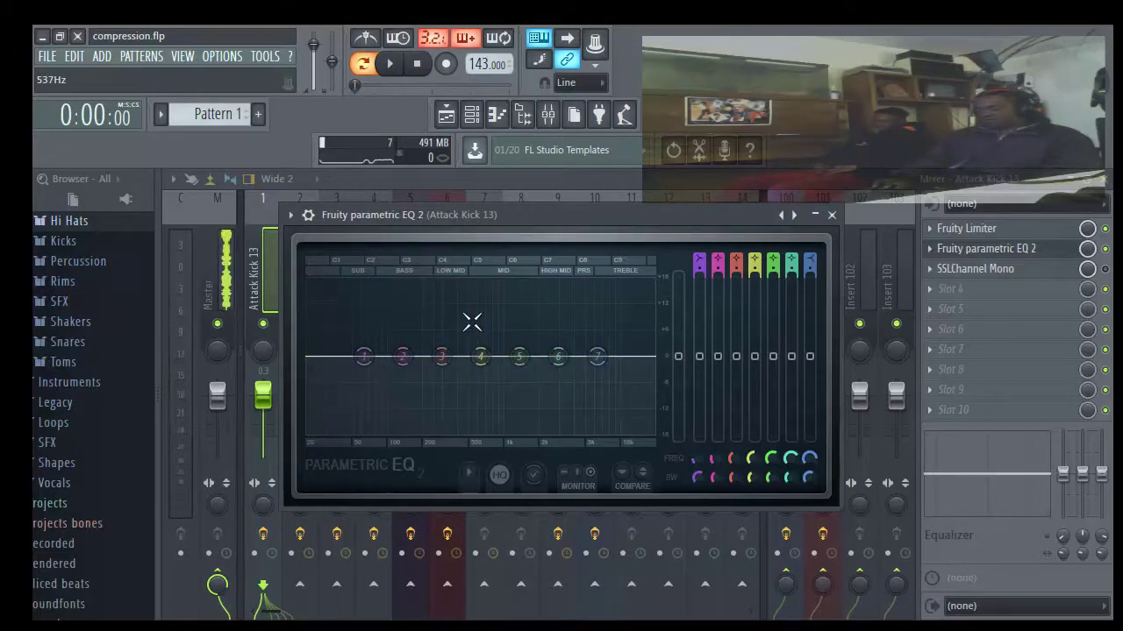
left_click(387, 64)
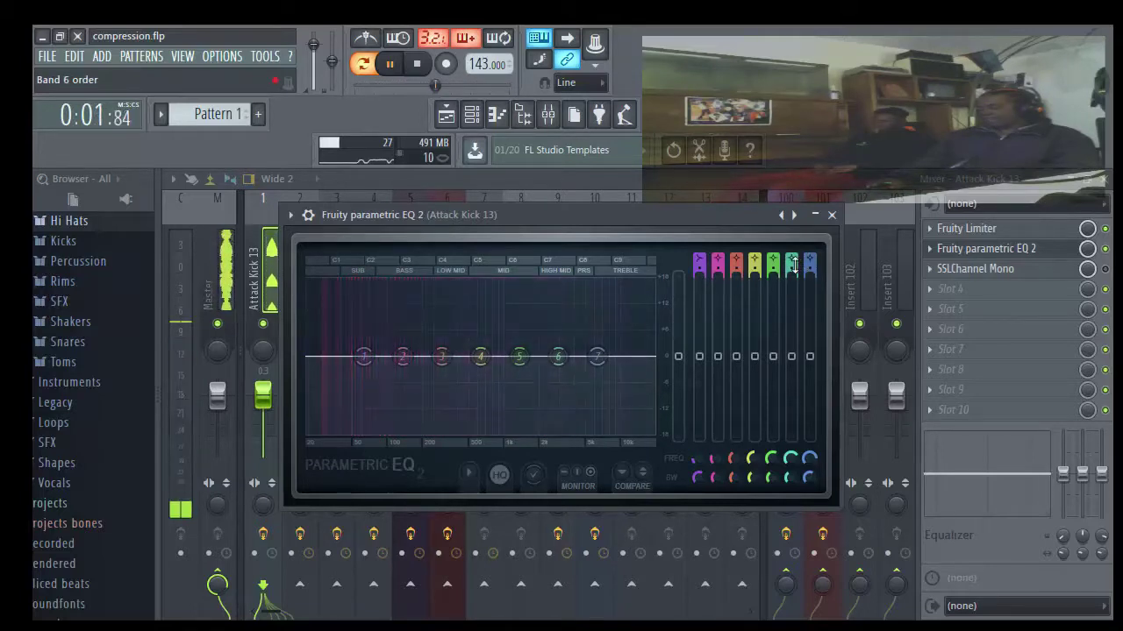
Step: Shift band 7 of the kick's parametric EQ to a slightly higher frequency and change its type to Low pass
mouse_move(597, 357)
left_mouse_down()
mouse_move(596, 383)
mouse_move(604, 352)
left_mouse_up()
right_click(605, 352)
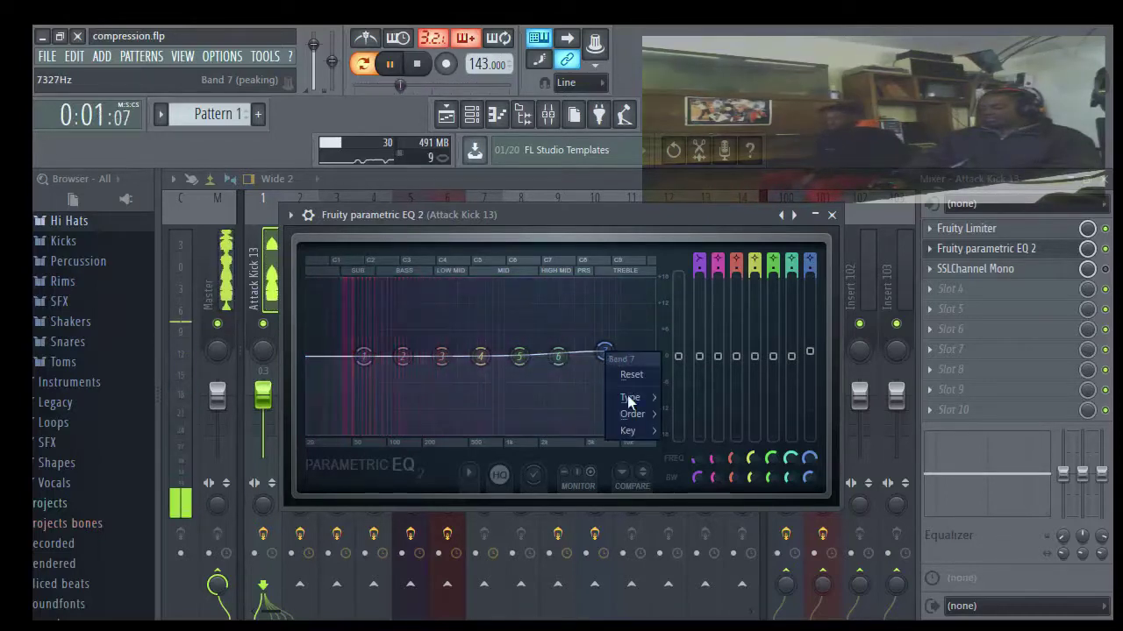
mouse_move(646, 398)
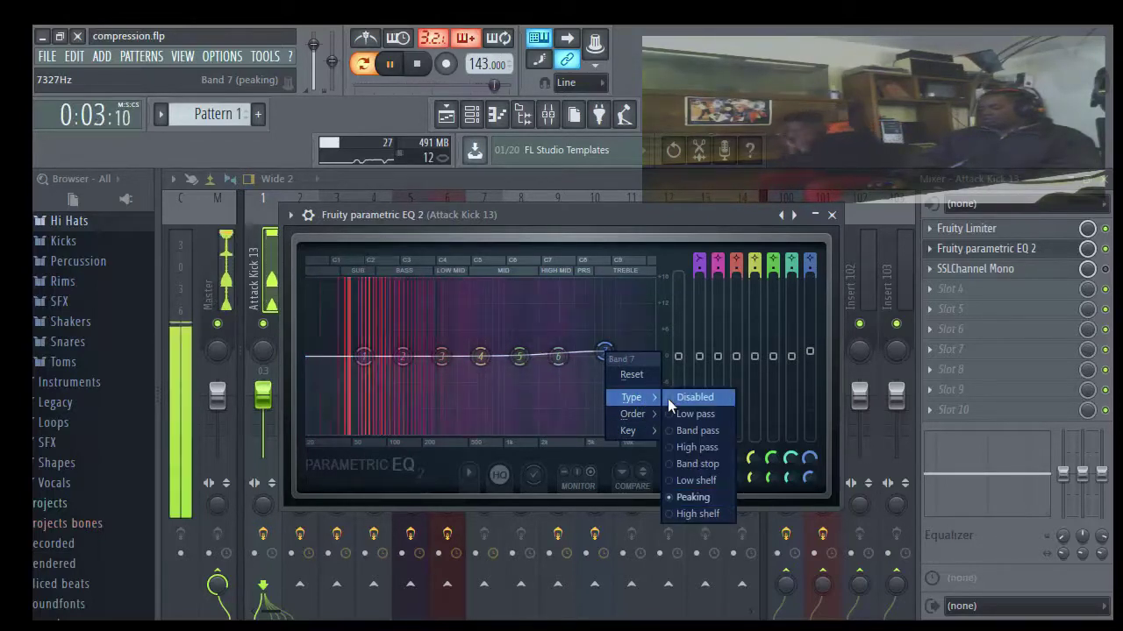
left_click(678, 412)
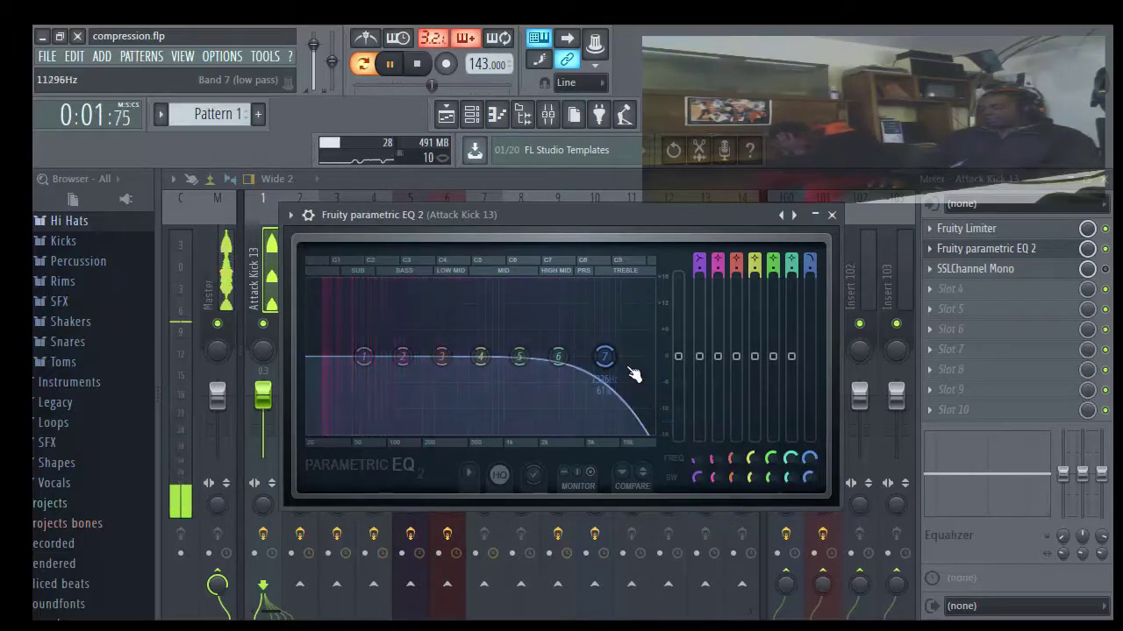
Step: Sweep band 7's low-pass cutoff down to about 5 kHz, and raise it back up slightly above 6.9 kHz
left_click_drag(611, 359, 599, 359)
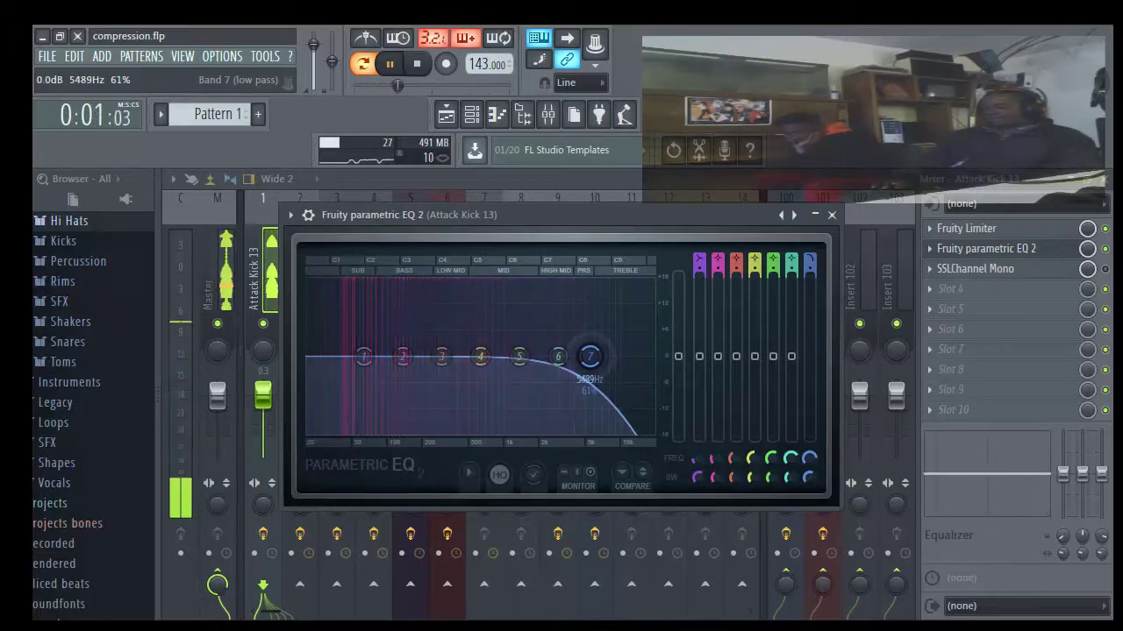
left_click_drag(589, 356, 585, 356)
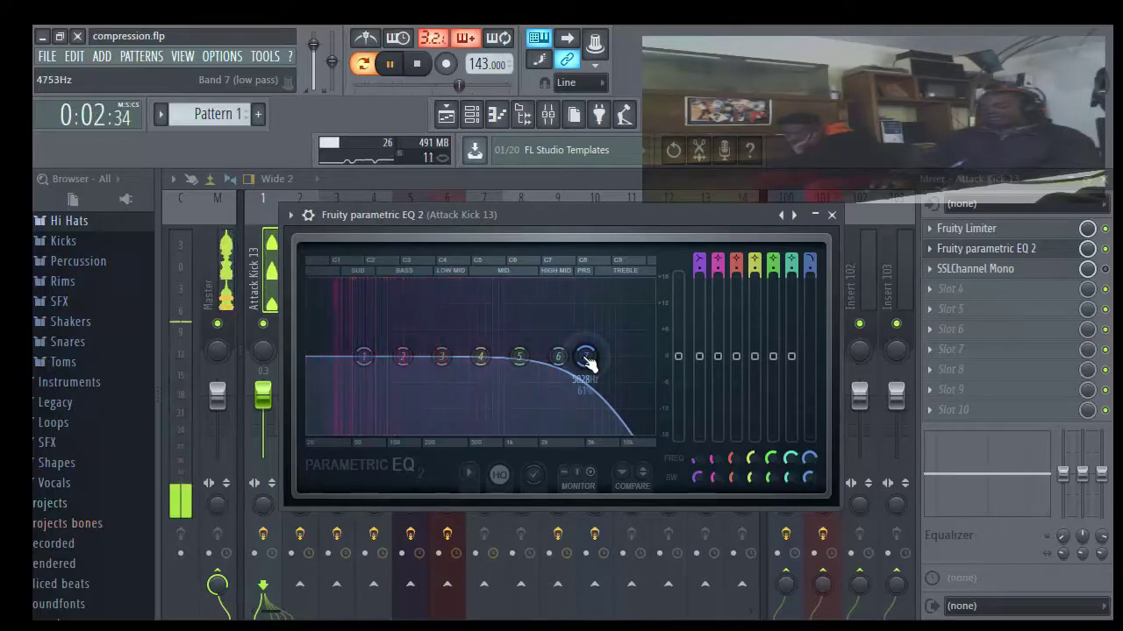
left_click_drag(585, 356, 594, 356)
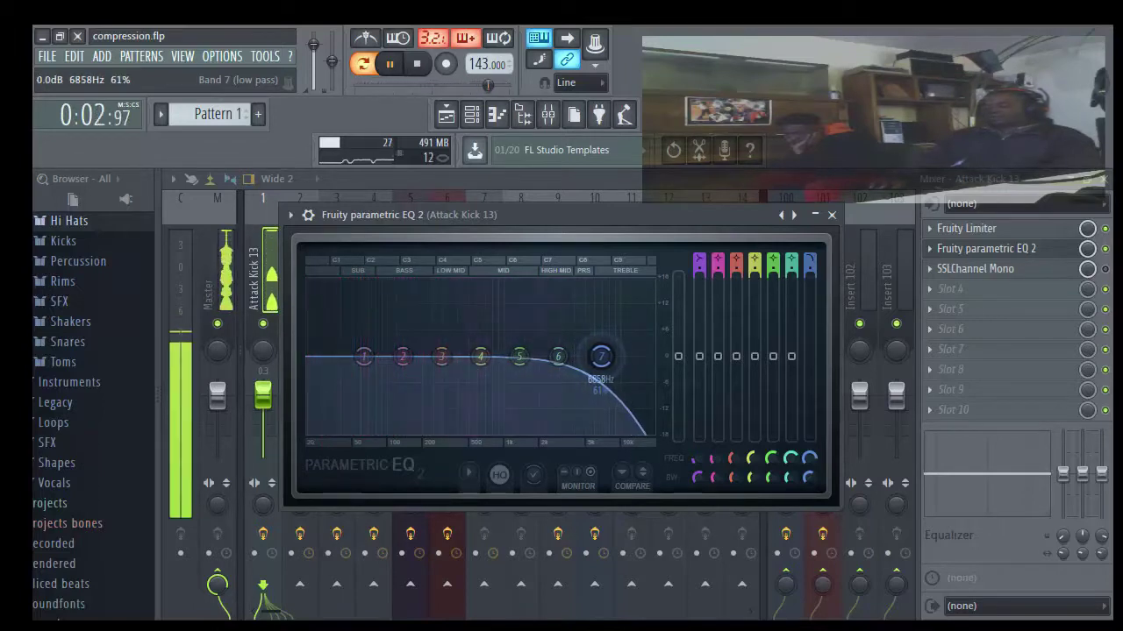
left_click_drag(601, 356, 604, 356)
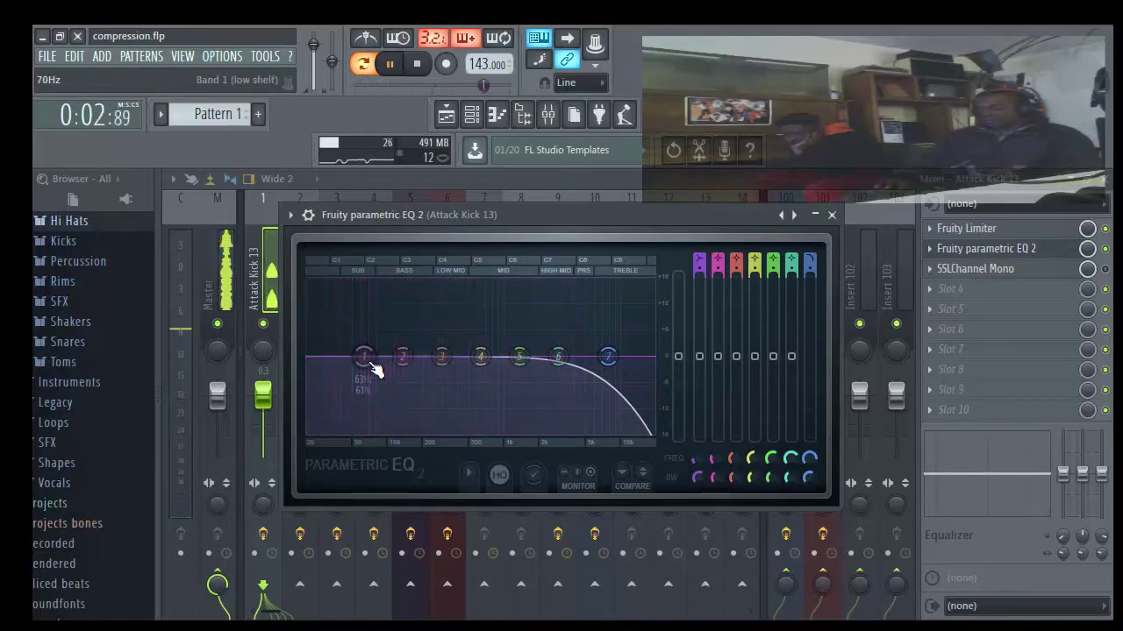
Step: Lower band 1's frequency slightly, and boost band 2 by about 4 dB near 159 Hz with a narrower 29% bandwidth
left_click_drag(361, 357, 356, 355)
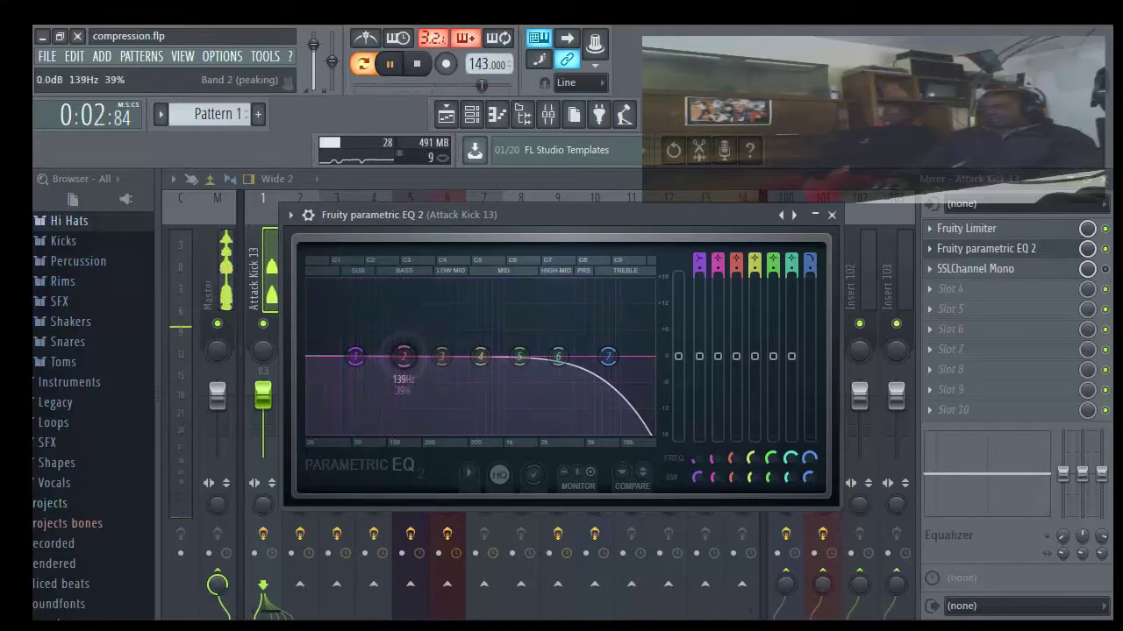
left_click_drag(403, 356, 408, 356)
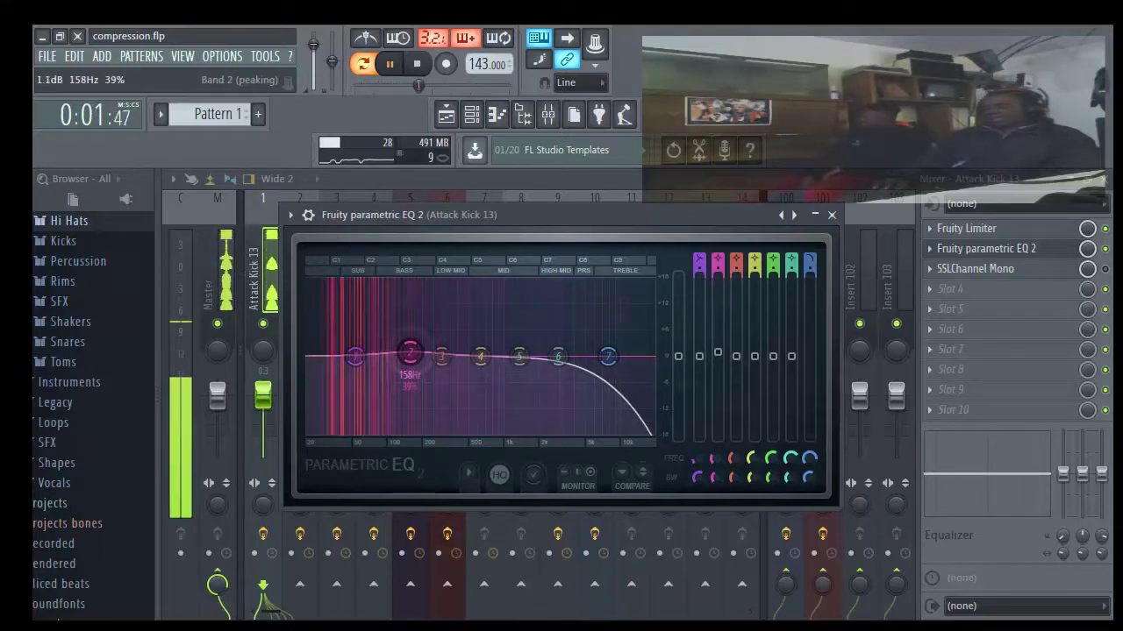
scroll(416, 353, "down", 2)
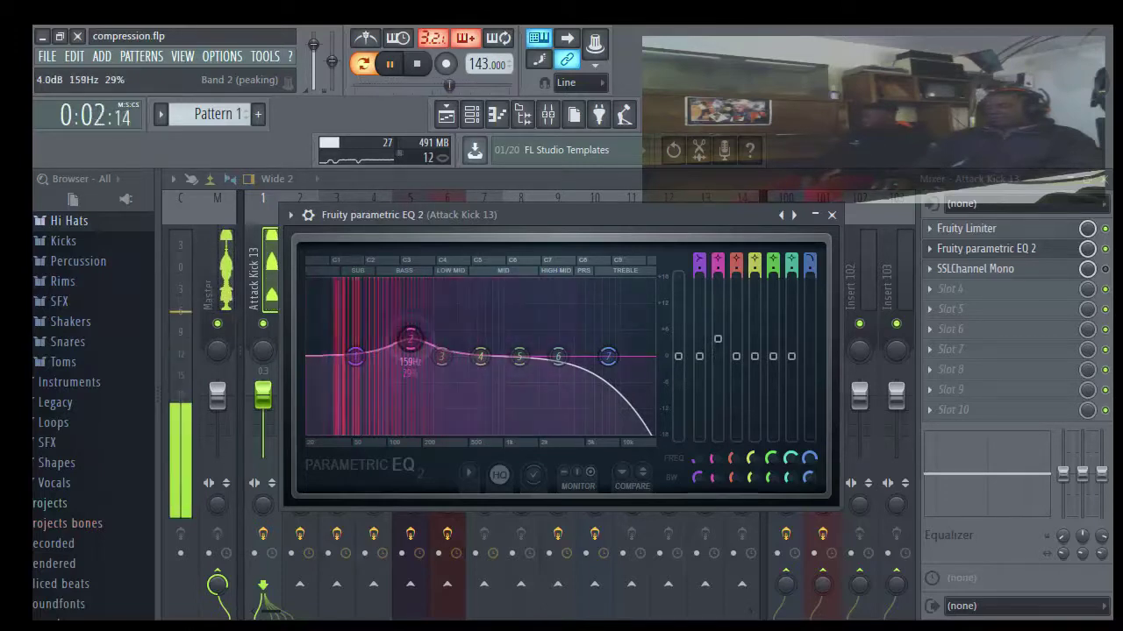
left_click_drag(410, 337, 407, 336)
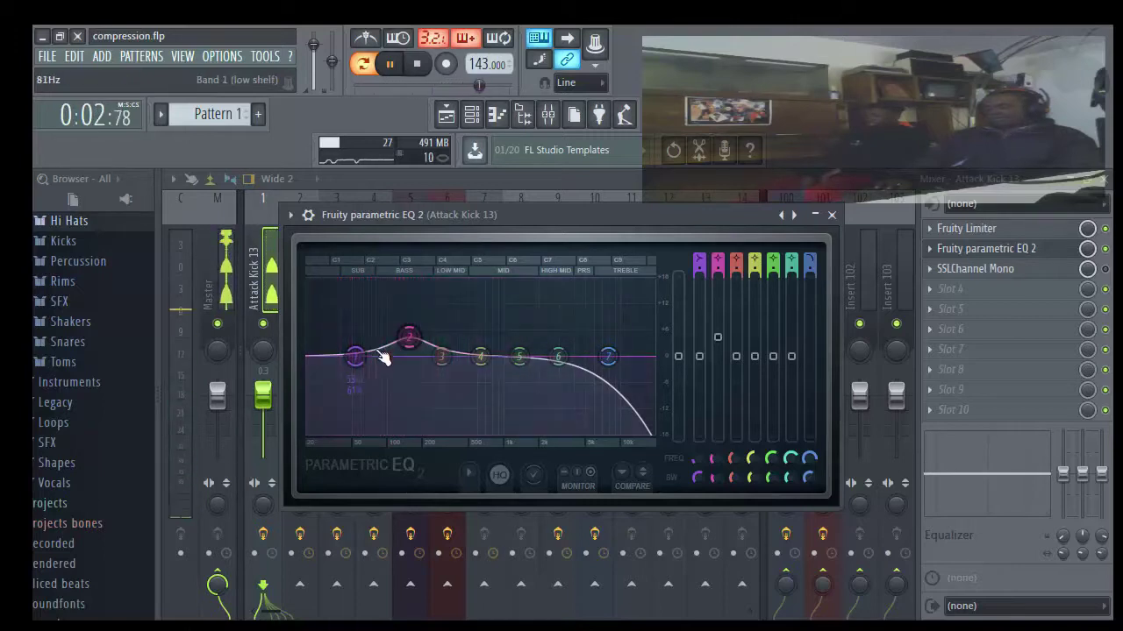
Step: Boost band 1 by about 1.8 dB at 45 Hz, change its type to High shelf, and fine-tune its gain
left_click_drag(357, 365, 346, 348)
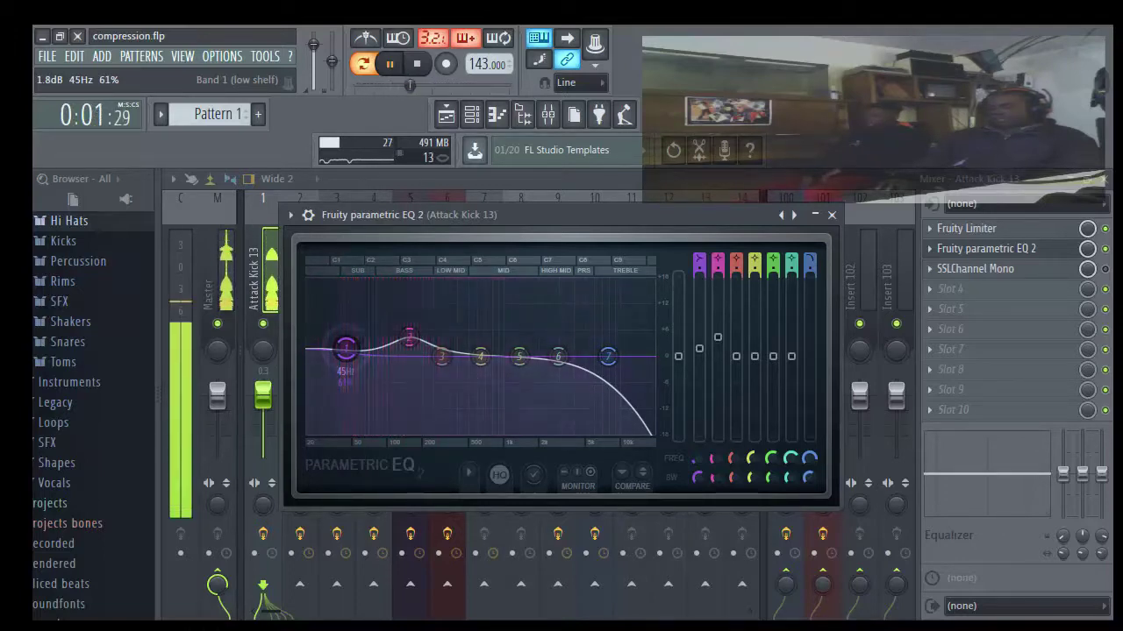
right_click(345, 347)
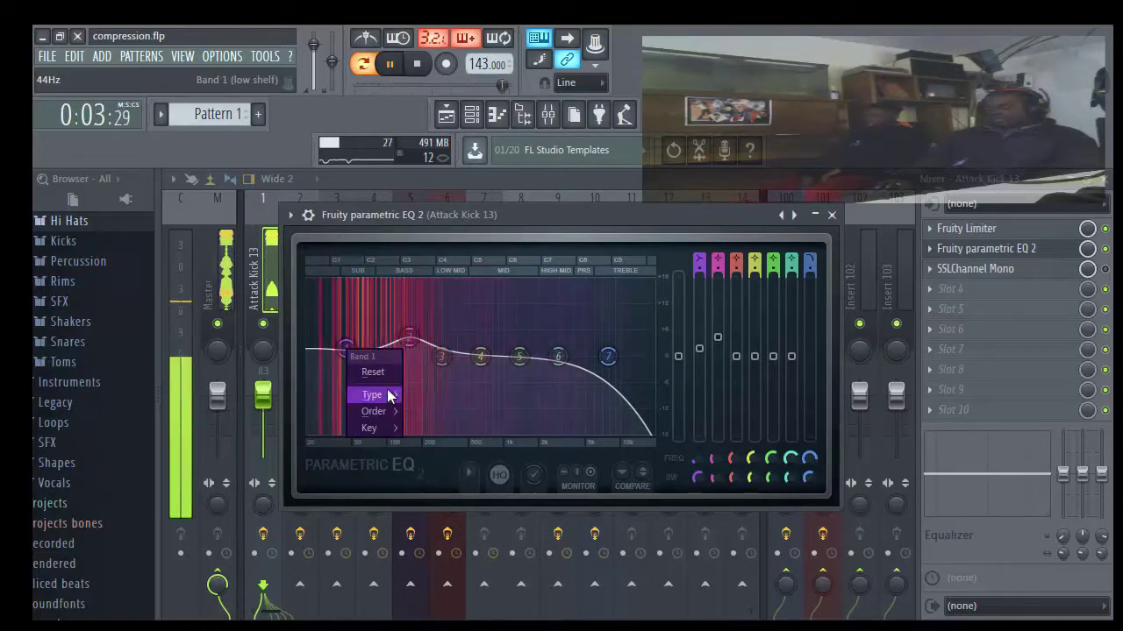
mouse_move(387, 396)
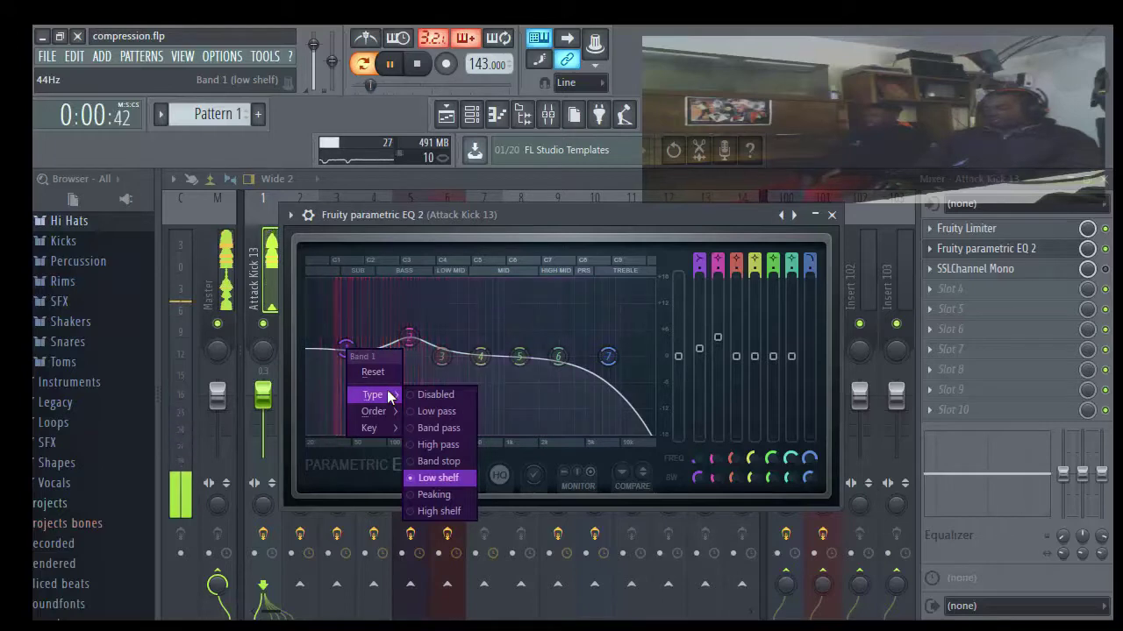
left_click(443, 511)
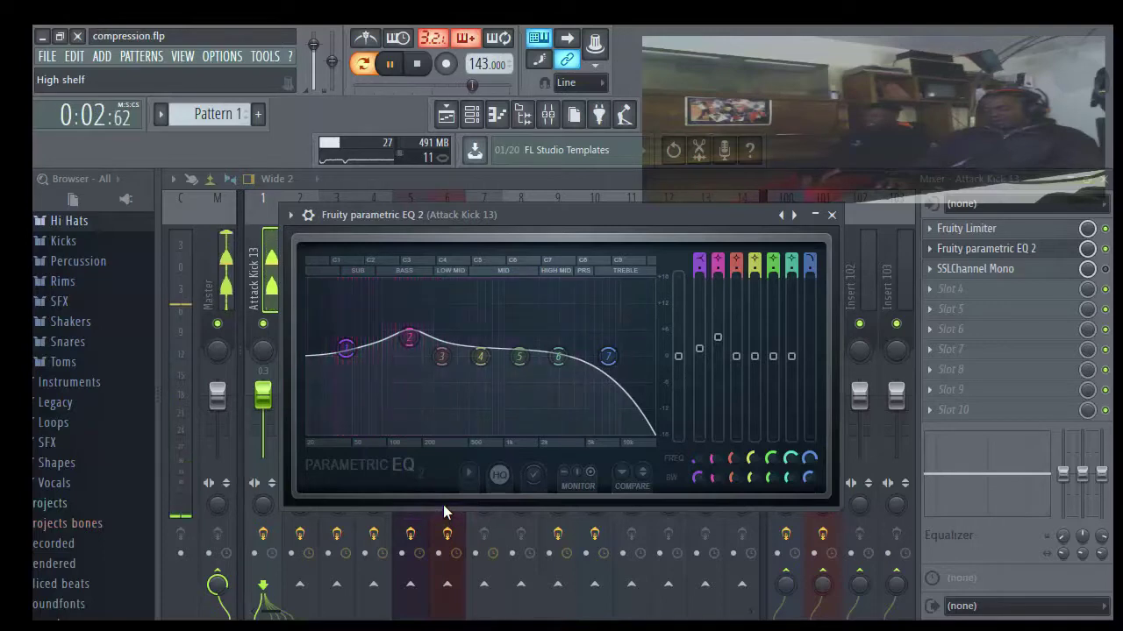
left_click_drag(344, 348, 350, 352)
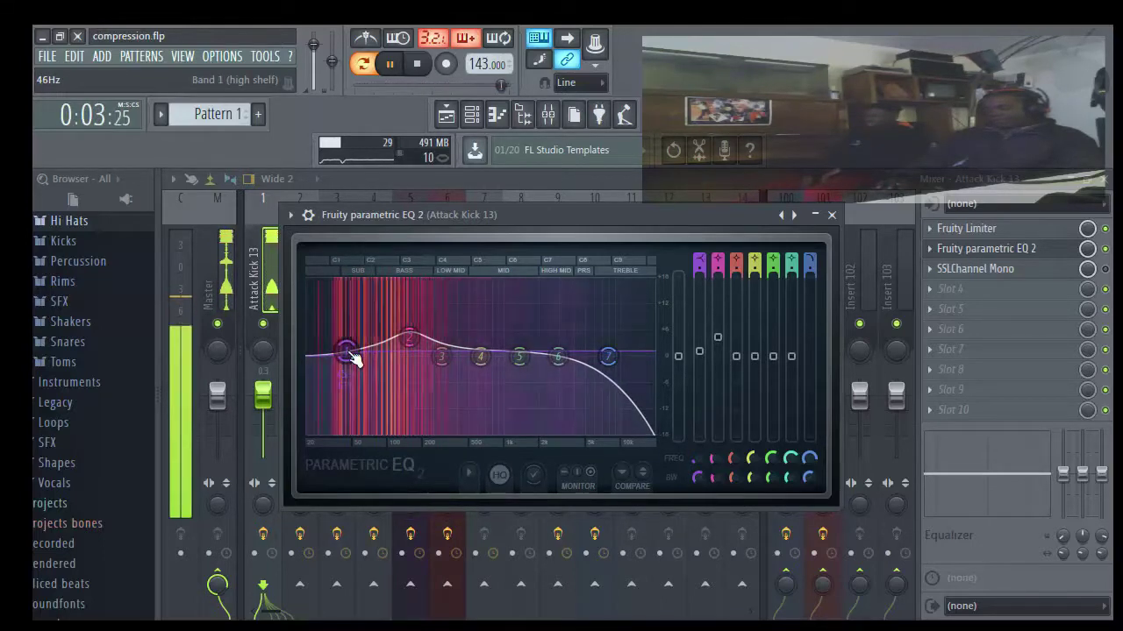
left_click_drag(356, 359, 347, 347)
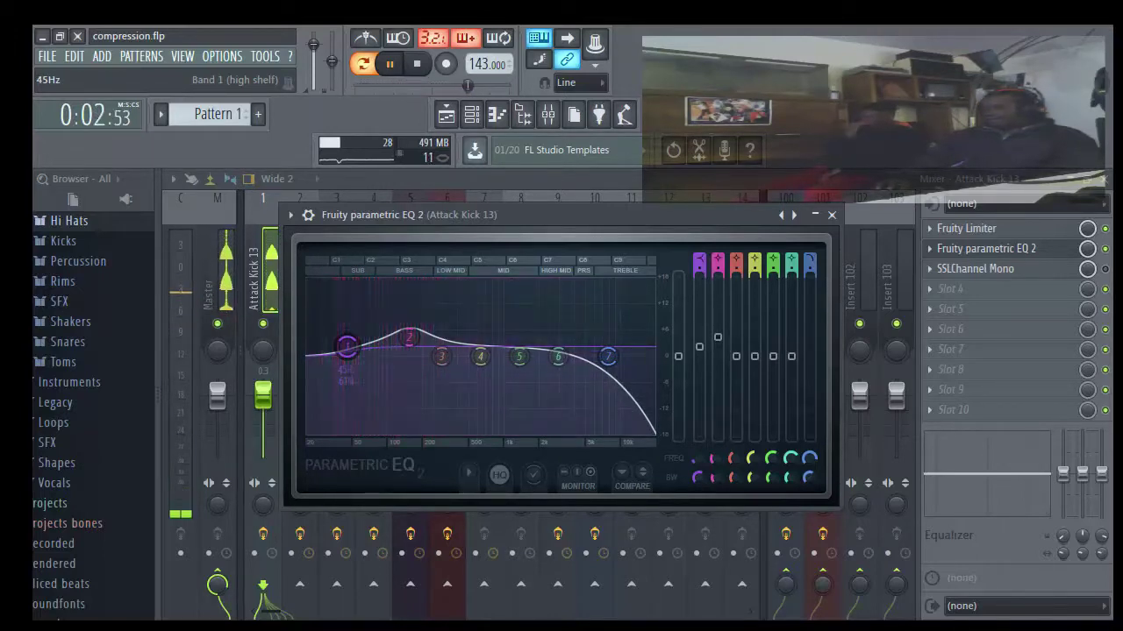
left_click_drag(348, 347, 351, 355)
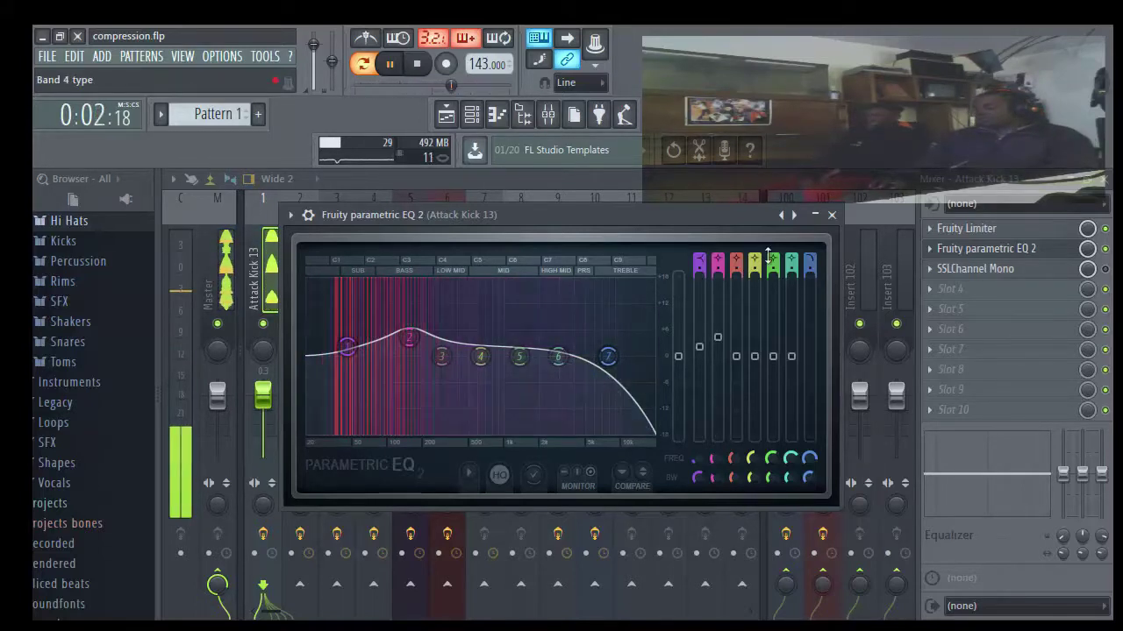
Step: Close the equalizer, stop playback, and open an enabled SSLChannel Mono on the kick track with Fruity Limiter bypassed
left_click(832, 214)
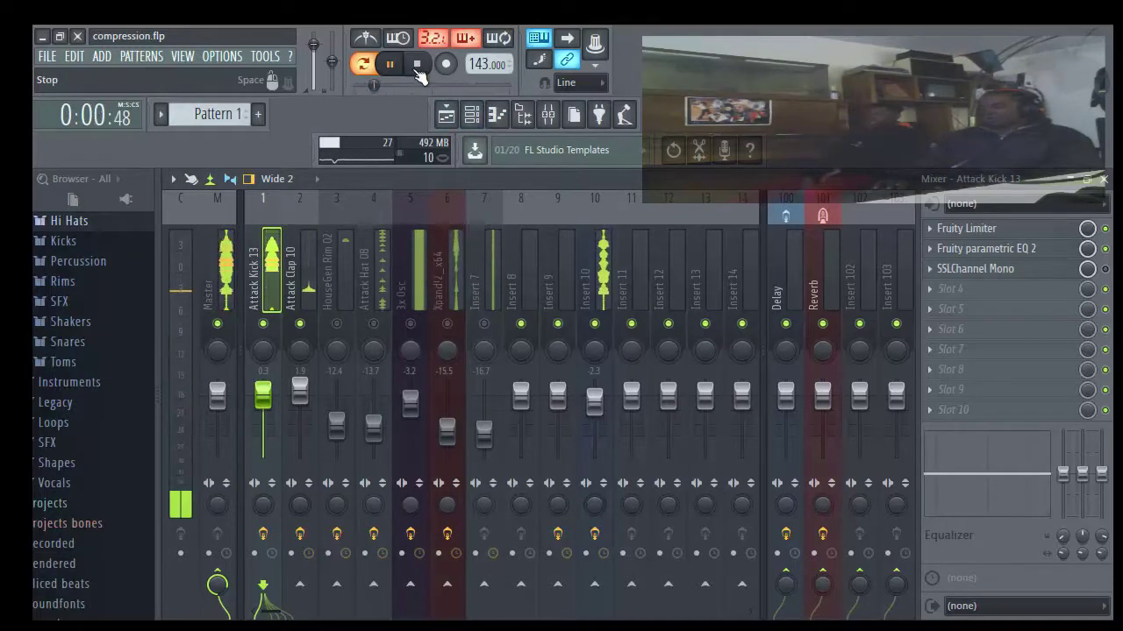
left_click(417, 69)
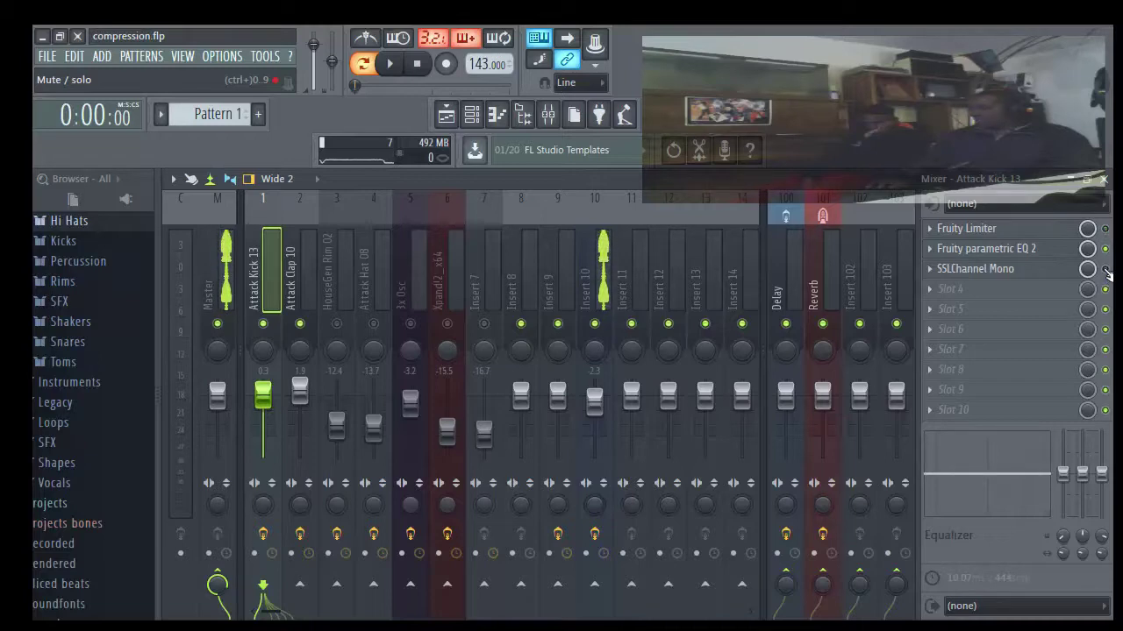
left_click(1043, 275)
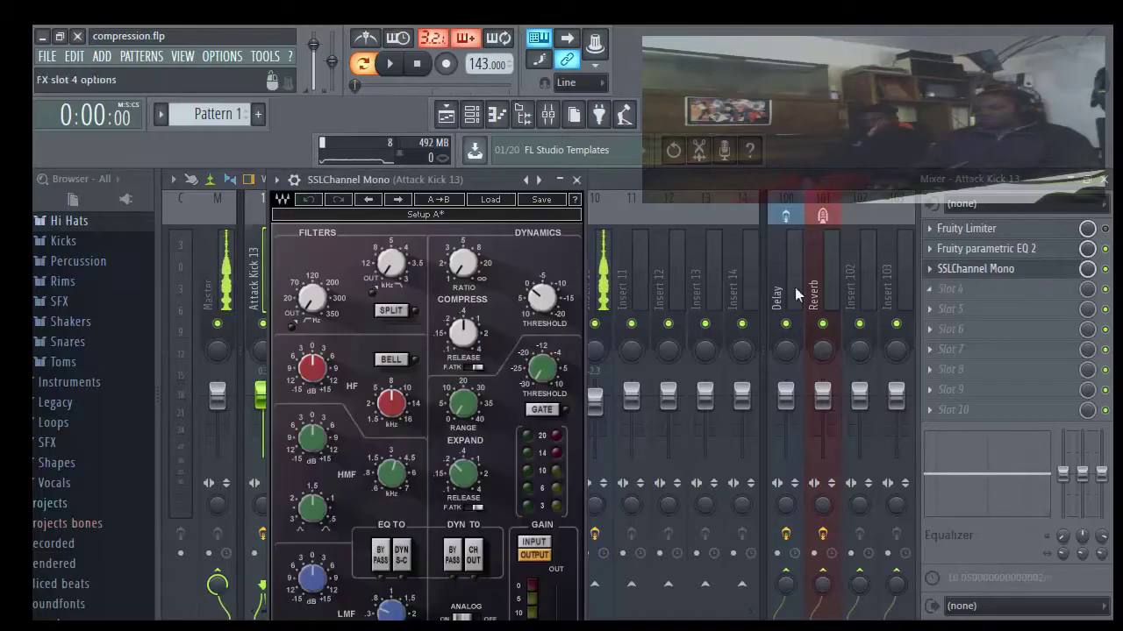
Step: Play the pattern and reposition the SSLChannel Mono window so its controls and level meter are in view beside the kick track
left_click(391, 71)
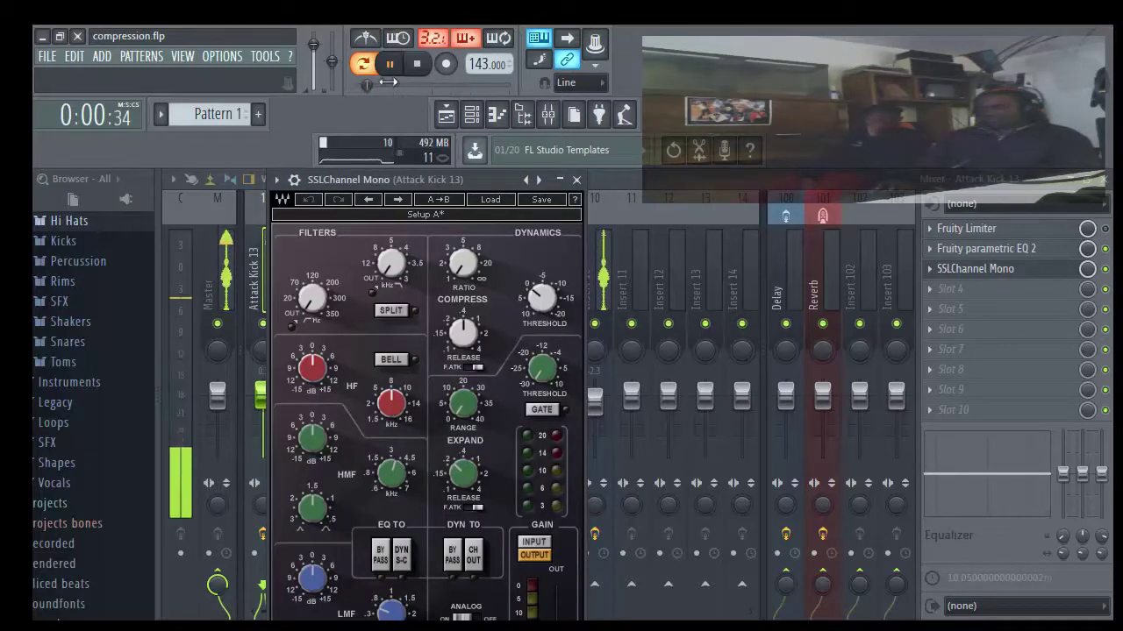
left_click_drag(463, 179, 556, 133)
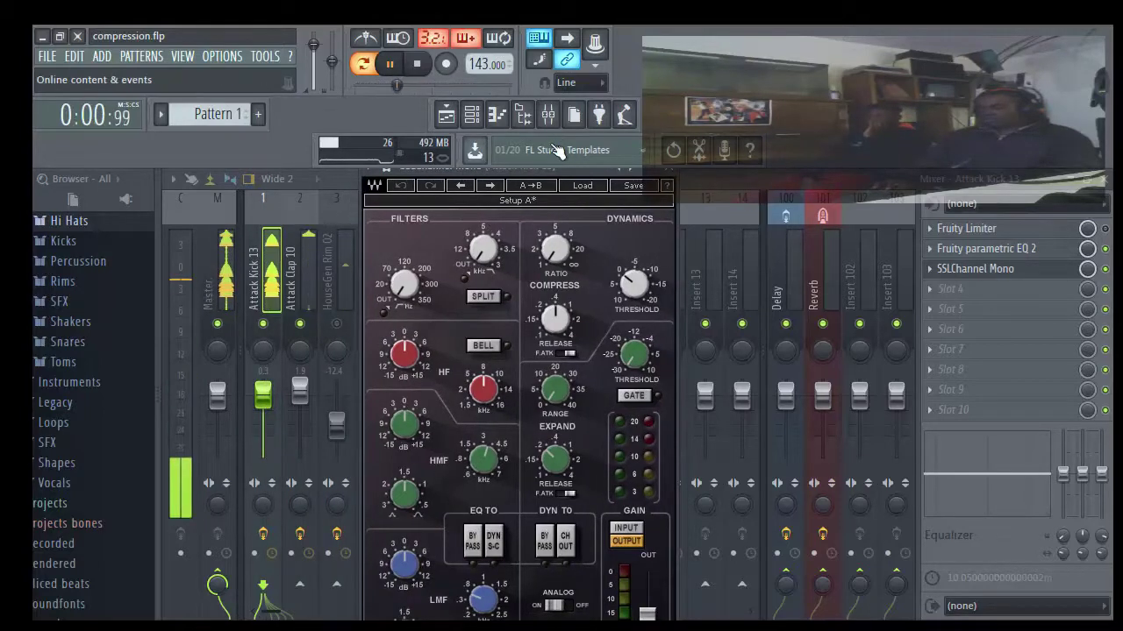
left_click(372, 182)
left_click(386, 505)
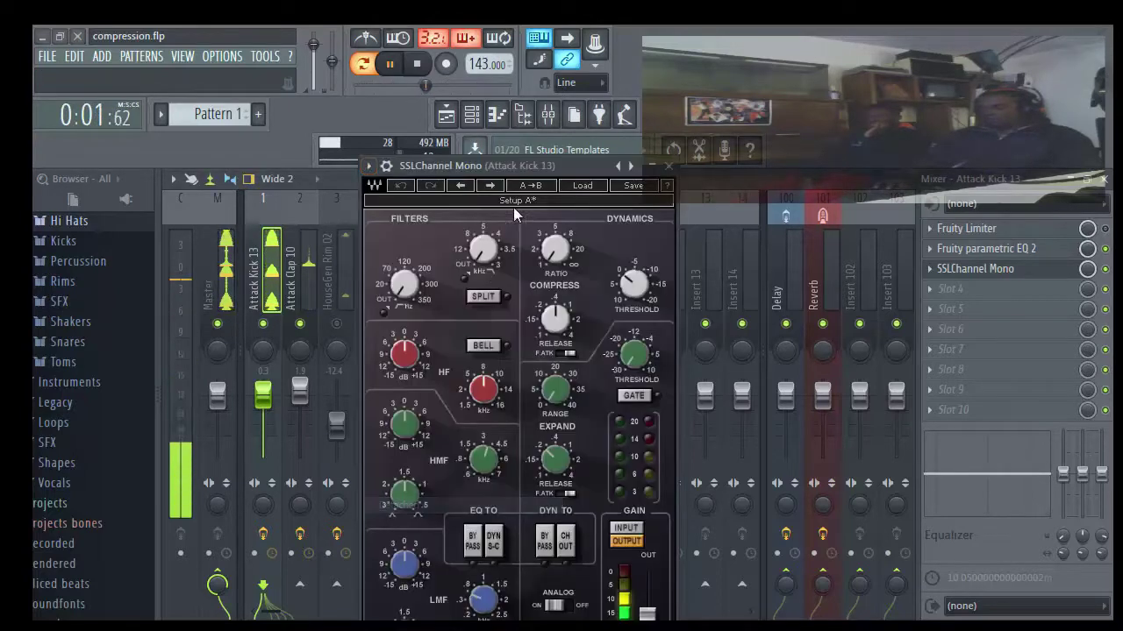
left_click_drag(527, 170, 523, 84)
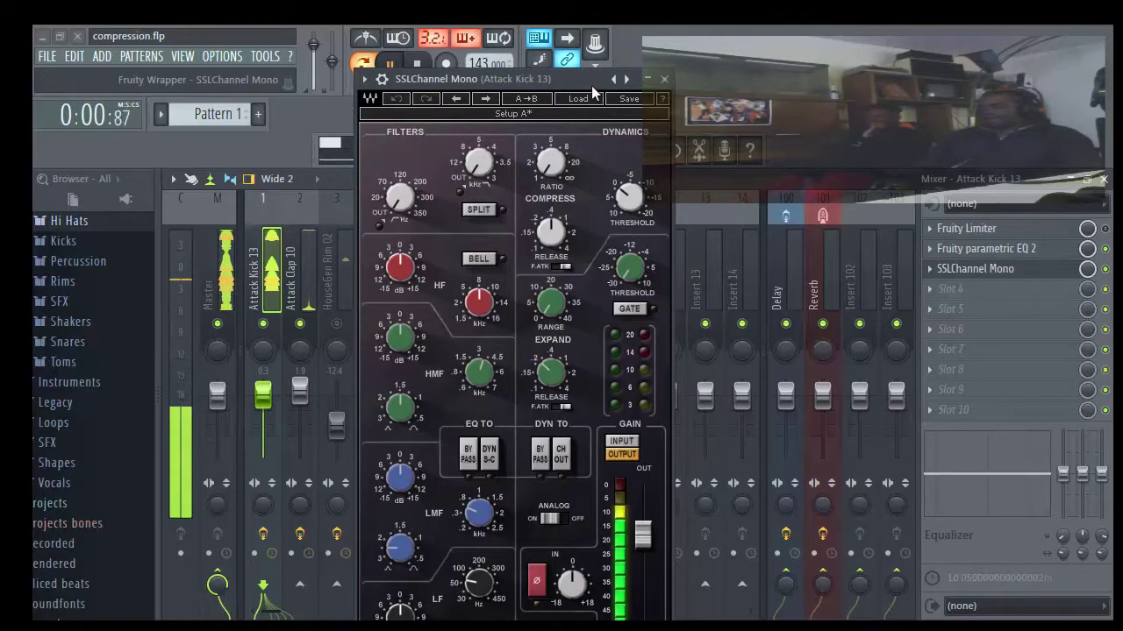
left_click_drag(587, 83, 715, 138)
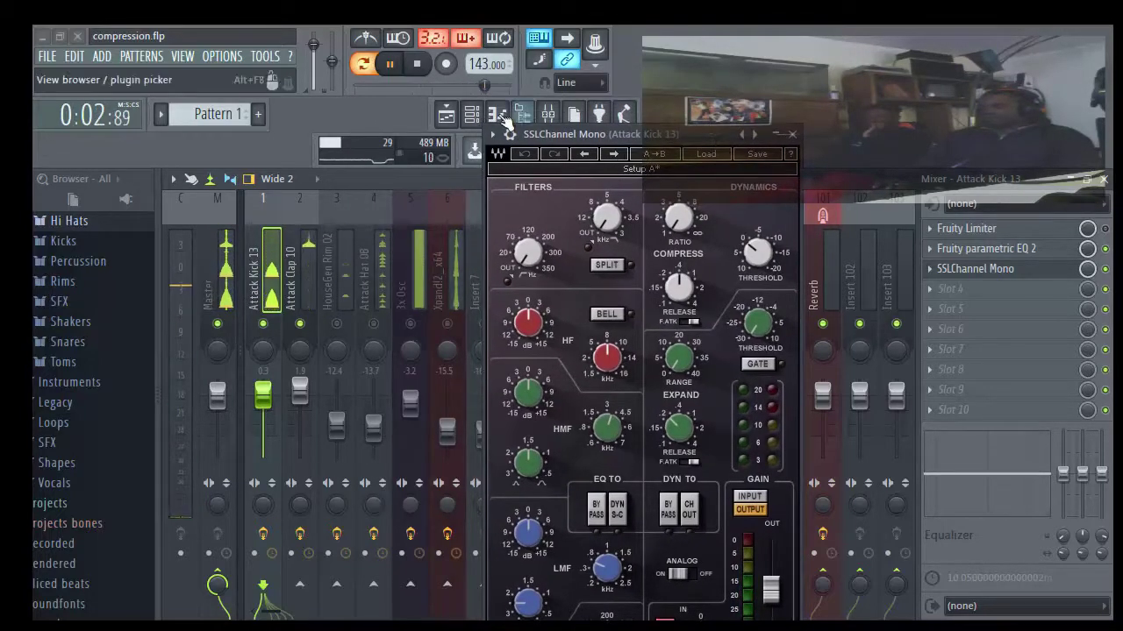
Step: Lower the levels-adjustment volume in Attack Kick 13's channel settings, and switch SSLChannel Mono's gain meter to Input
left_click(471, 114)
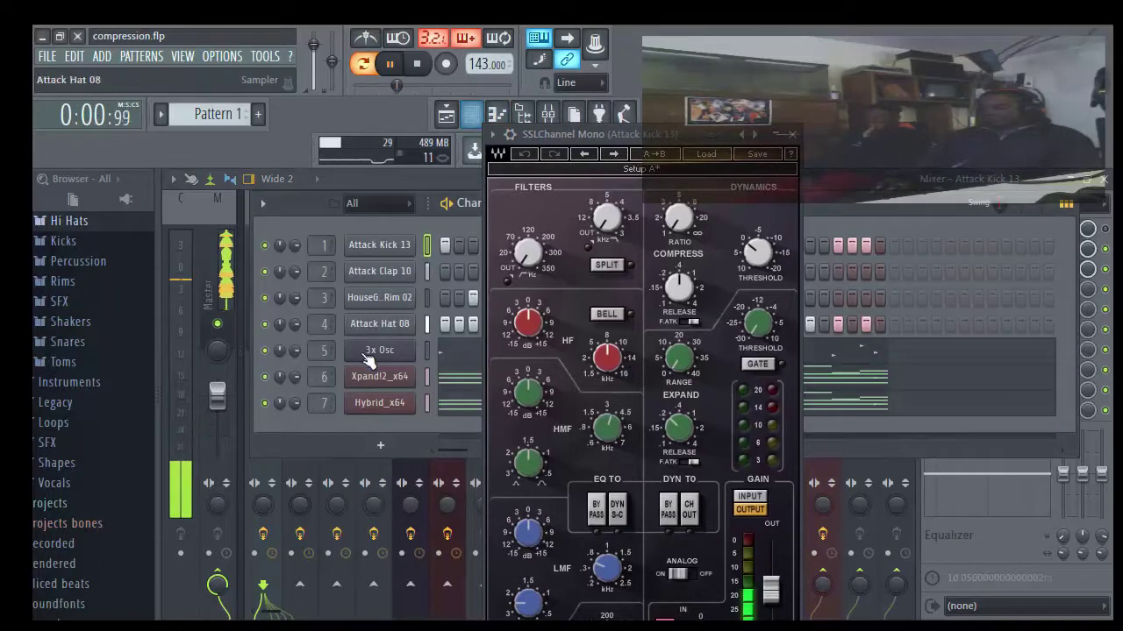
left_click(370, 249)
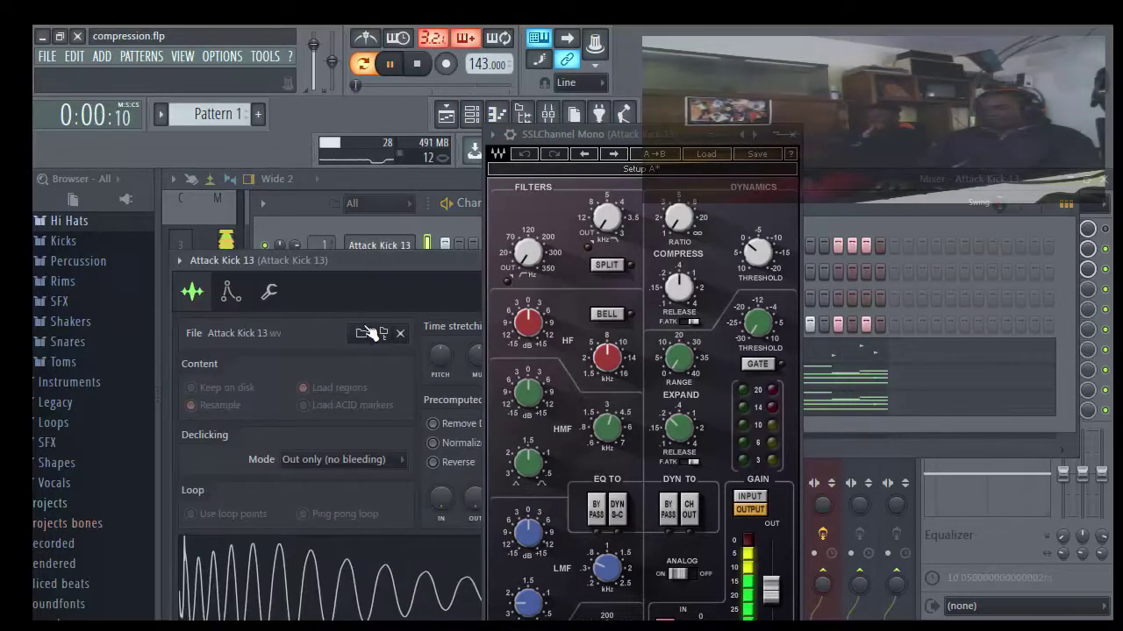
left_click(269, 293)
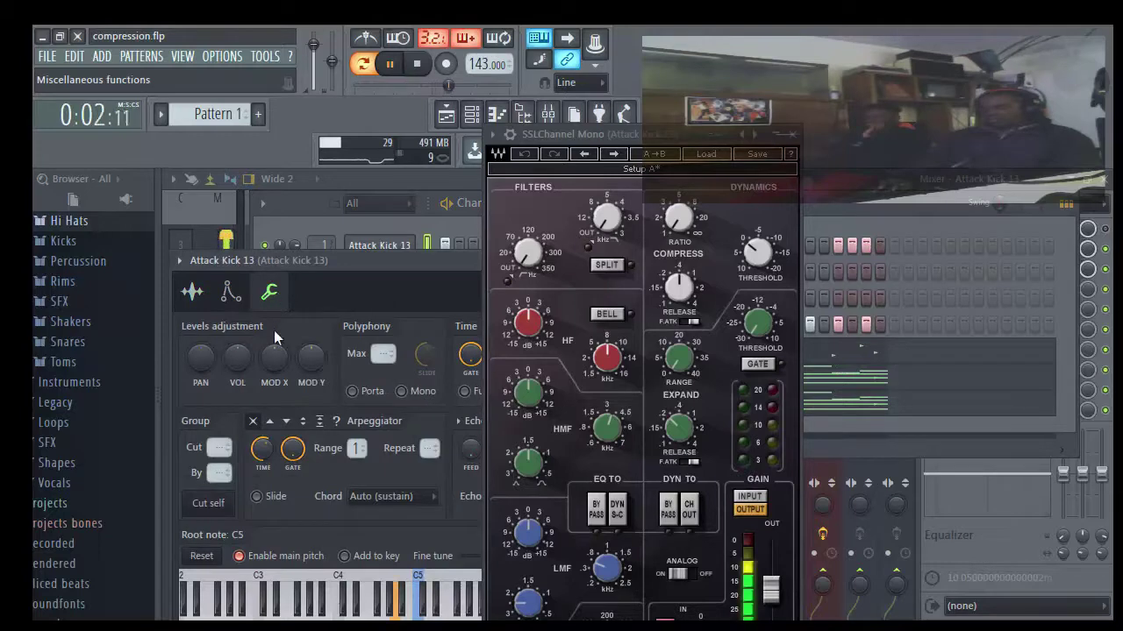
left_click_drag(233, 364, 233, 379)
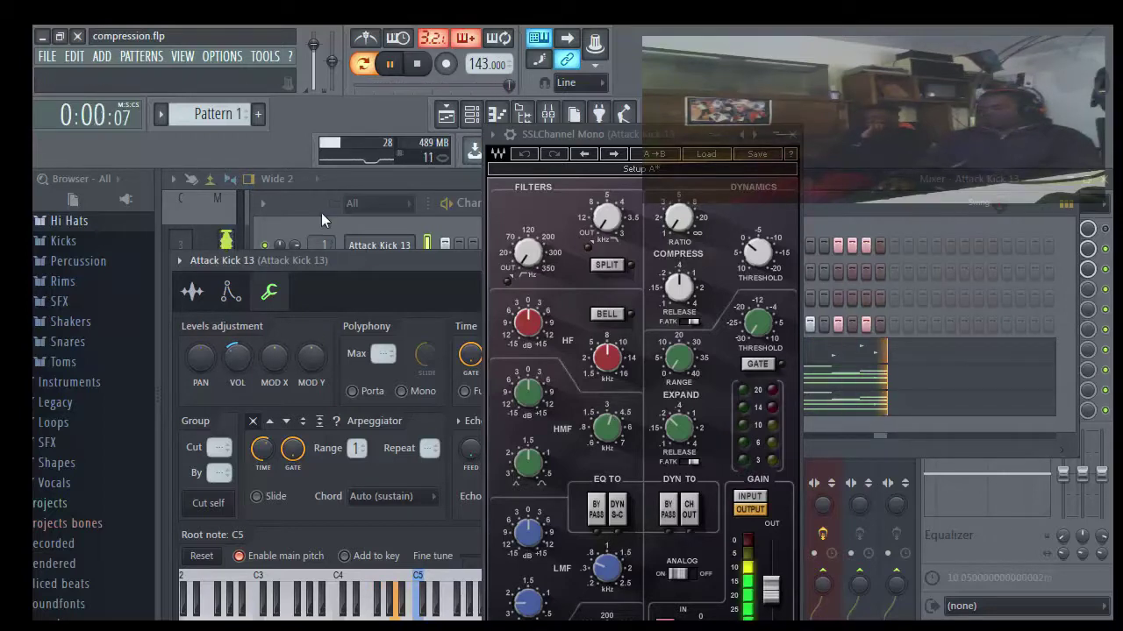
left_click(741, 502)
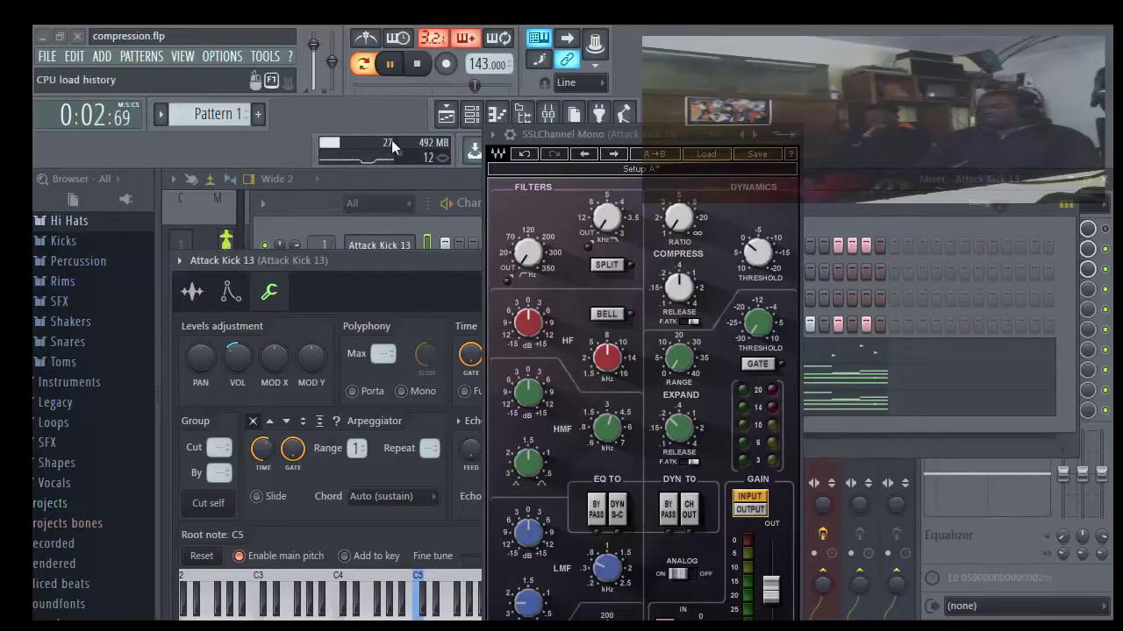
Step: Check the kick in the mixer, reopen Attack Kick 13's channel settings, and reduce the levels-adjustment volume slightly more
left_click(549, 119)
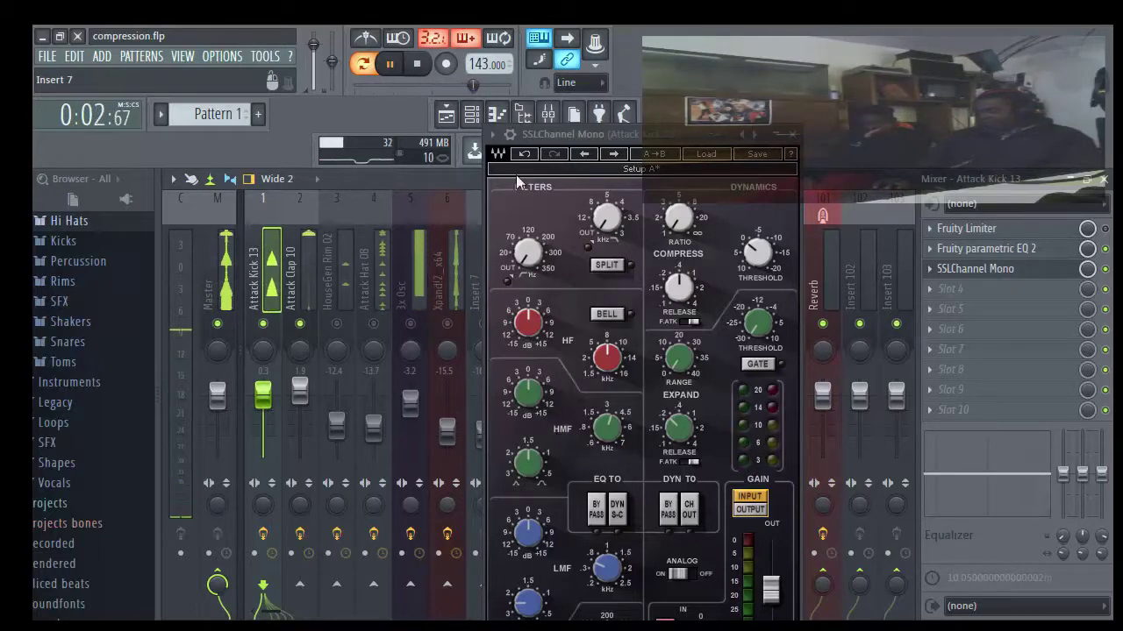
left_click(471, 114)
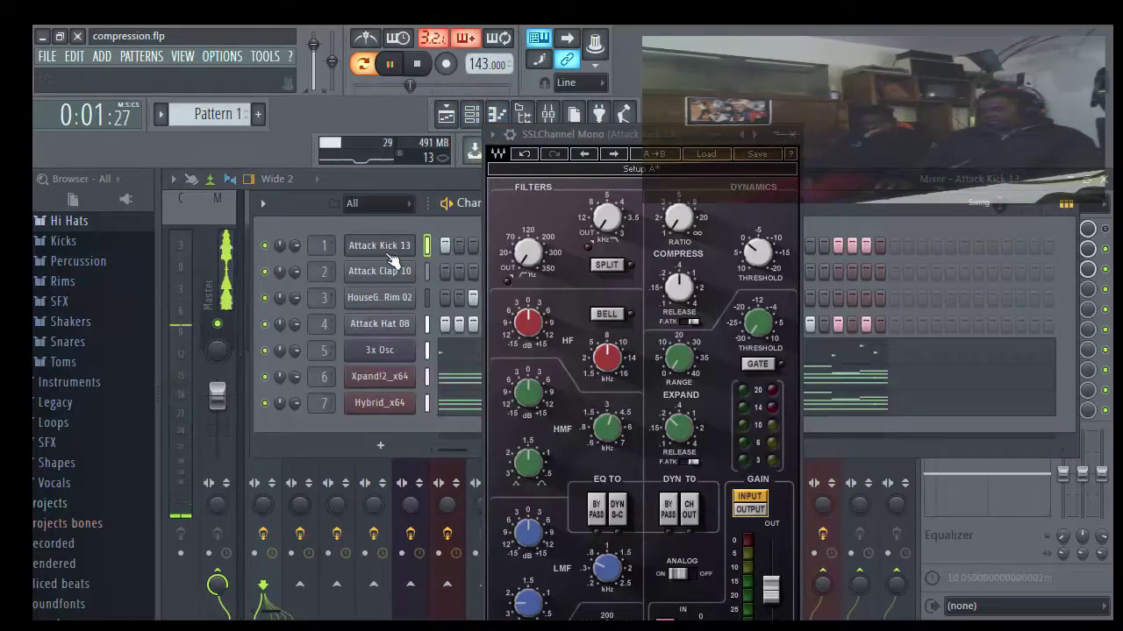
left_click(381, 247)
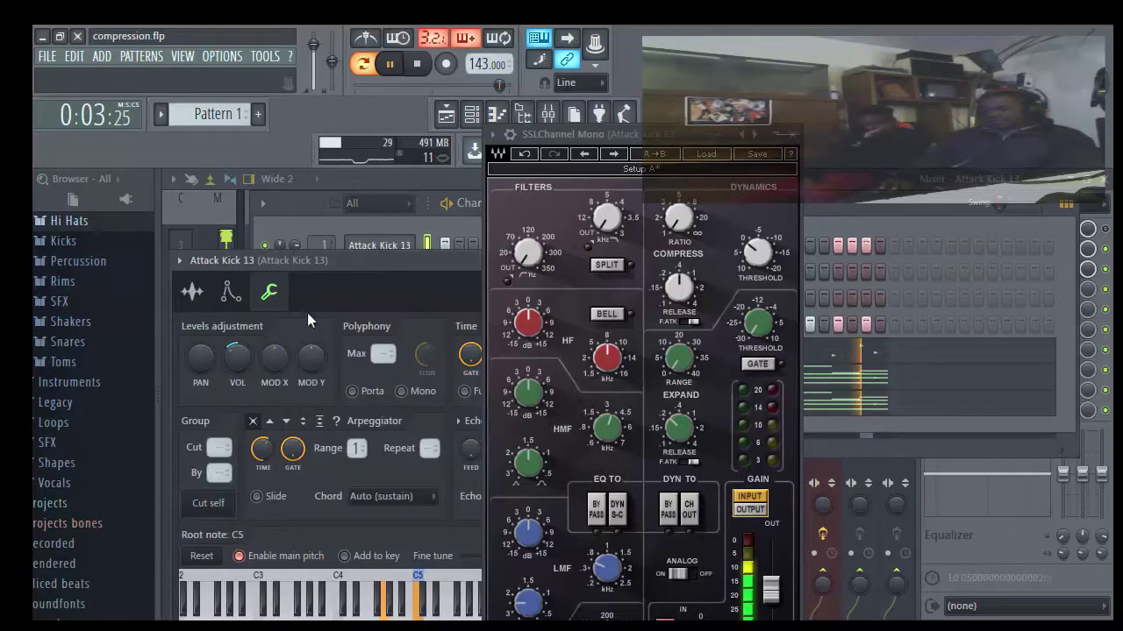
left_click_drag(236, 355, 234, 358)
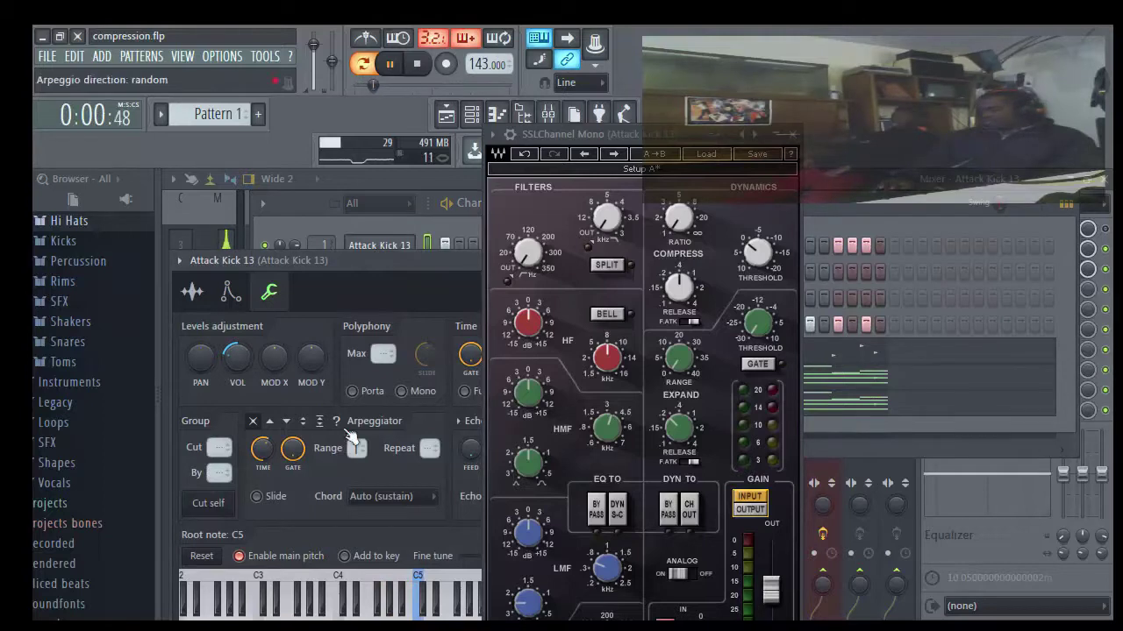
Step: Move SSLChannel Mono so its full input meter shows, trim the kick's levels-adjustment volume further, and show its sample settings
left_click_drag(665, 137, 691, 66)
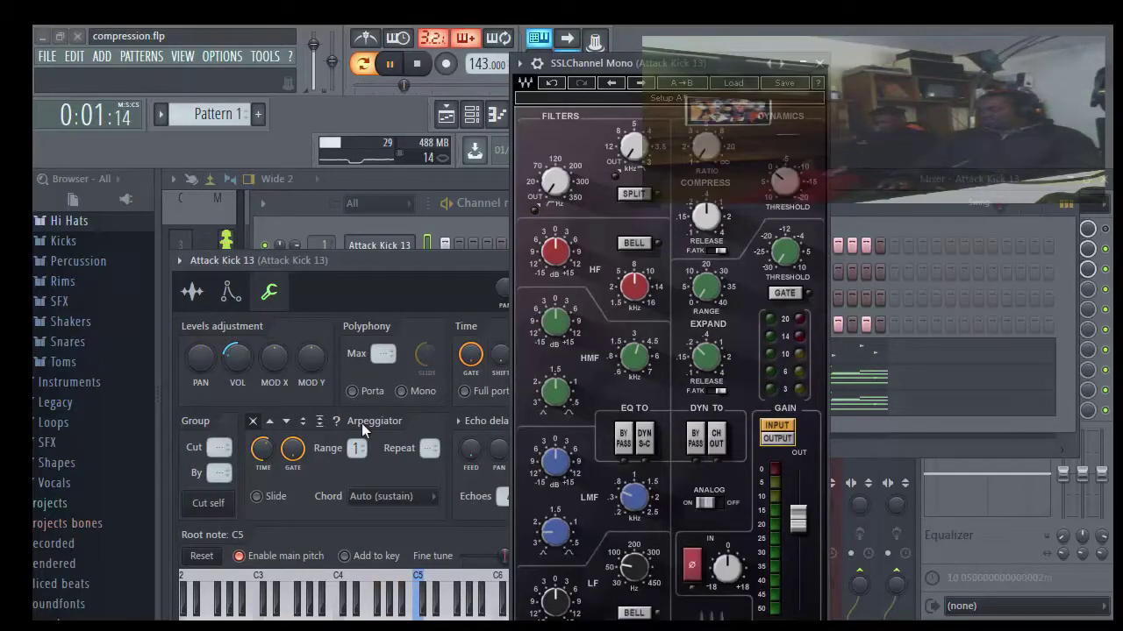
left_click_drag(236, 356, 235, 362)
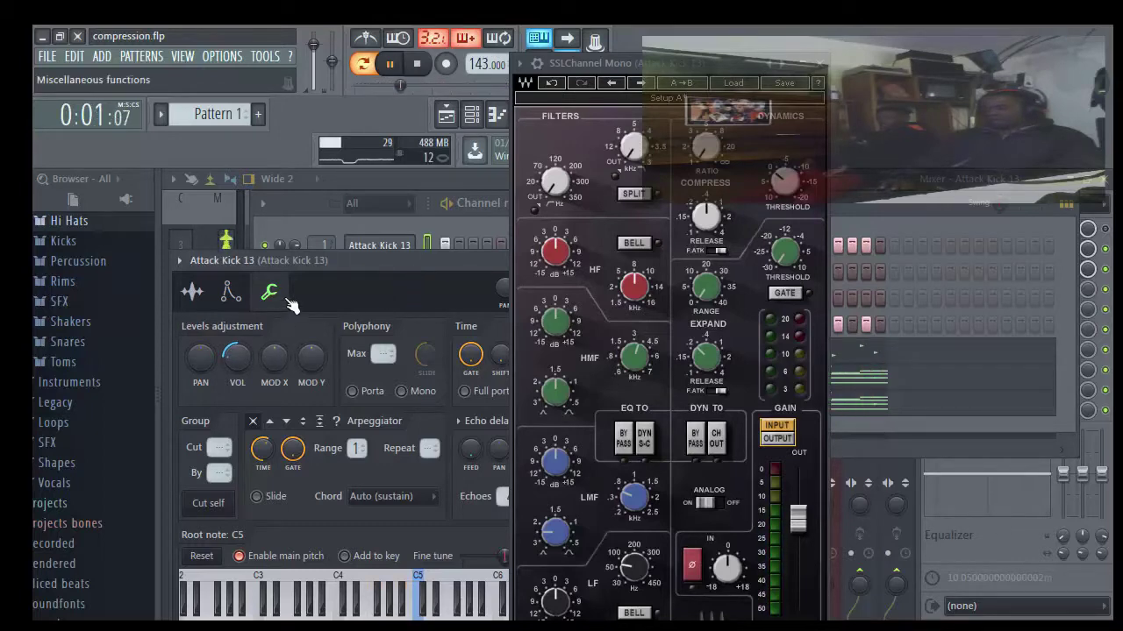
left_click(192, 291)
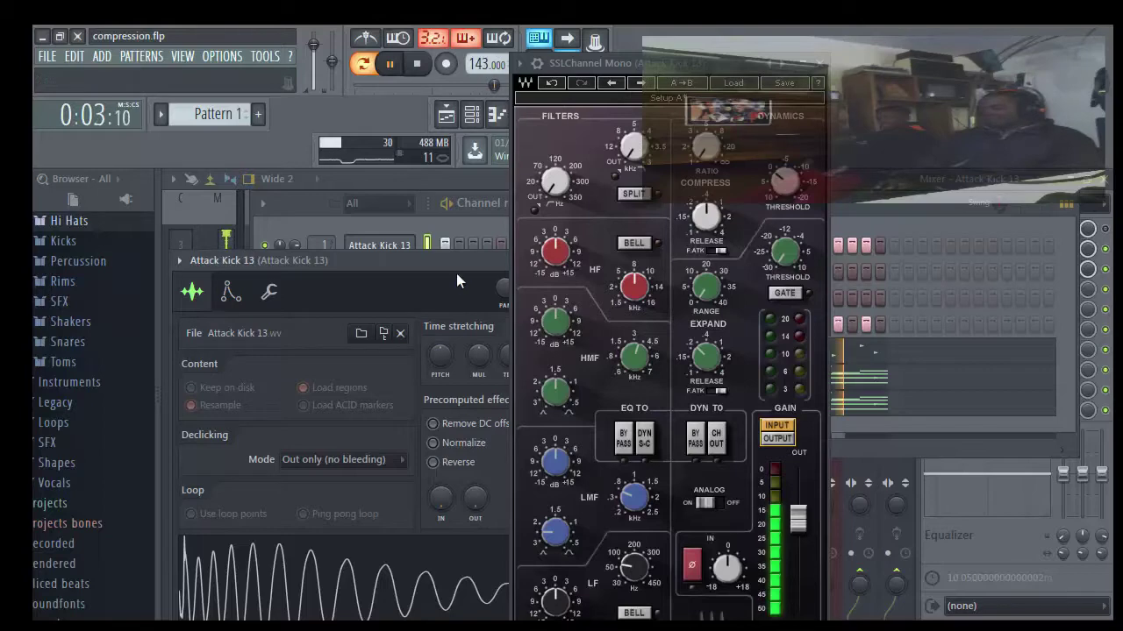
Step: Close Attack Kick 13's channel settings, and set SSLChannel Mono's low-pass filter to 8.1 kHz and high-pass to 41 Hz with Split on
left_click_drag(450, 267, 284, 309)
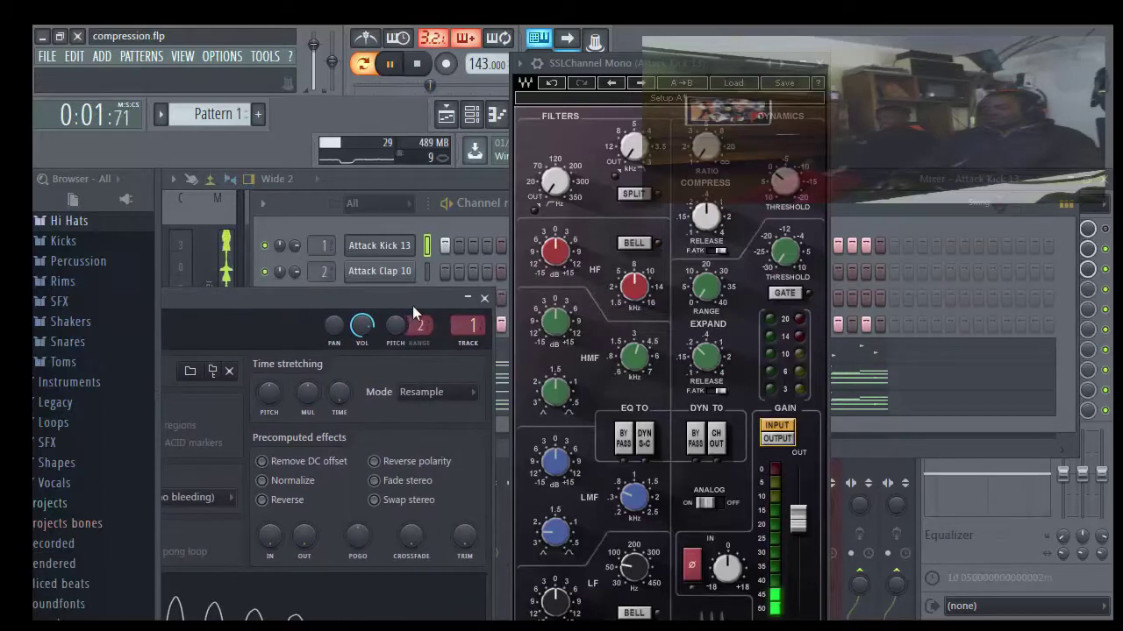
left_click(485, 300)
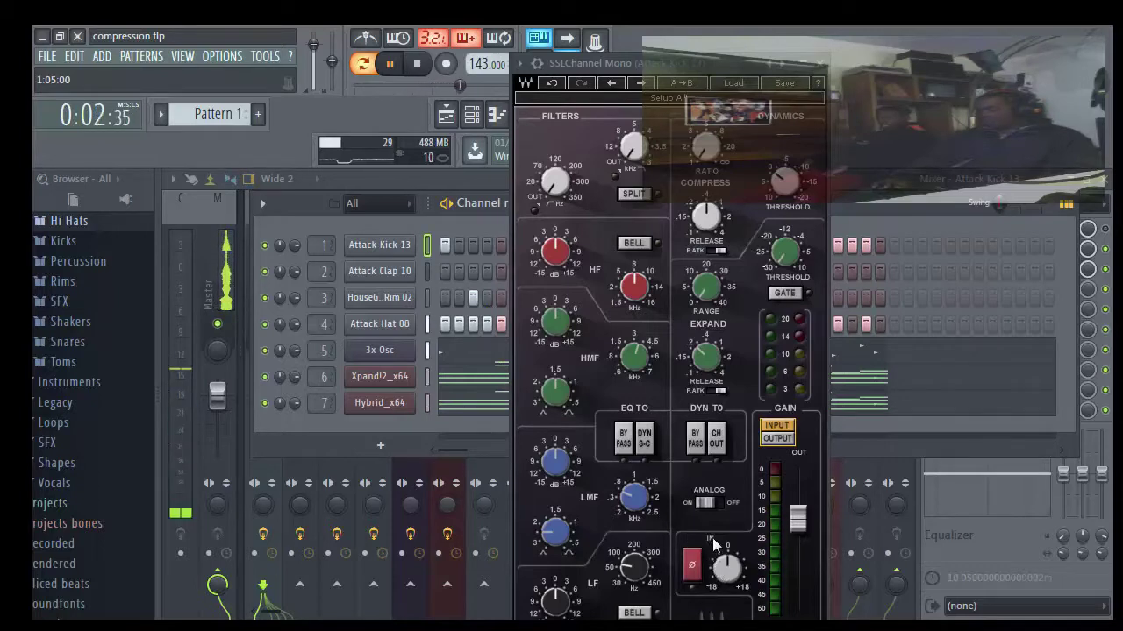
mouse_move(632, 146)
left_mouse_down()
mouse_move(632, 176)
mouse_move(632, 136)
left_mouse_up()
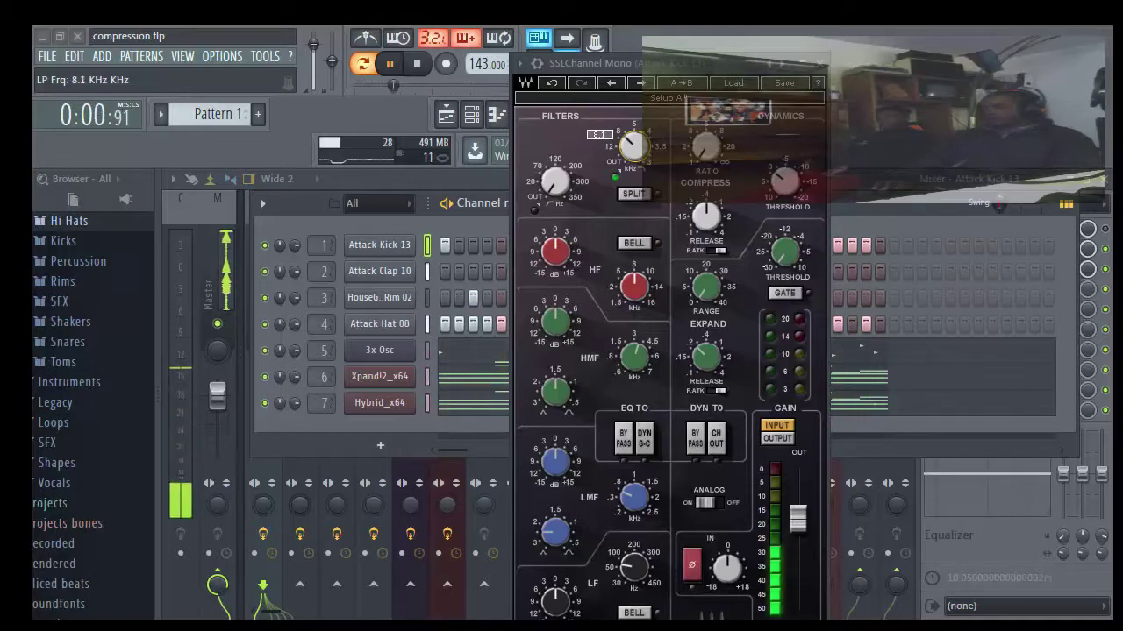
left_click_drag(561, 182, 561, 172)
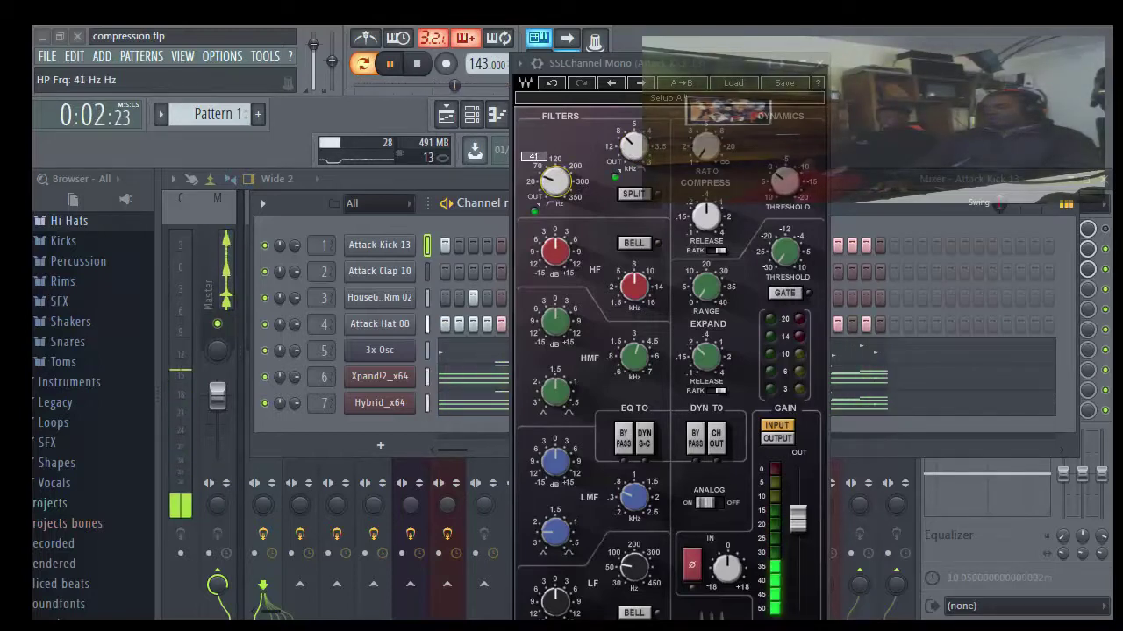
left_click(629, 195)
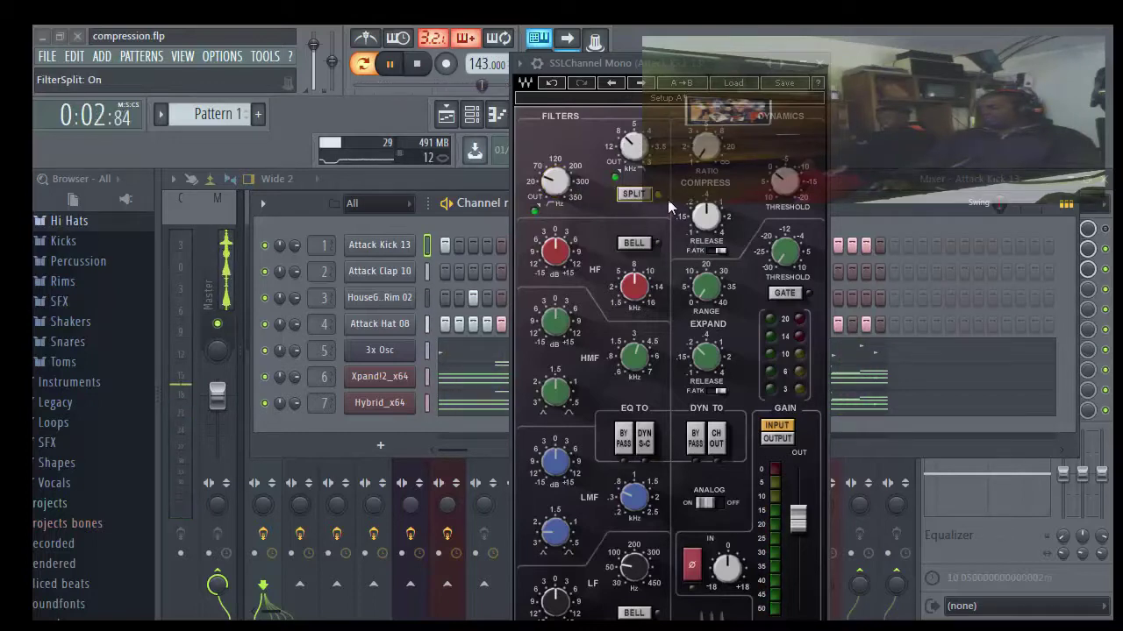
Step: Set SSLChannel Mono's compressor to a ratio of 2.1, a threshold of -12.1 dB and a release of 0.12
left_click(706, 145)
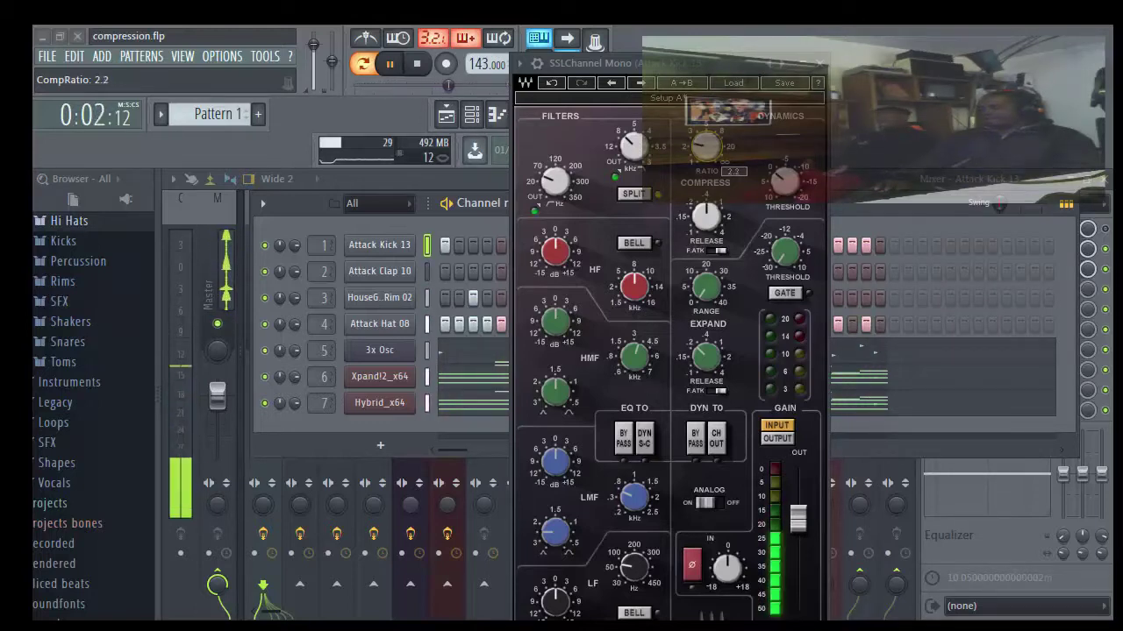
left_click_drag(706, 145, 706, 147)
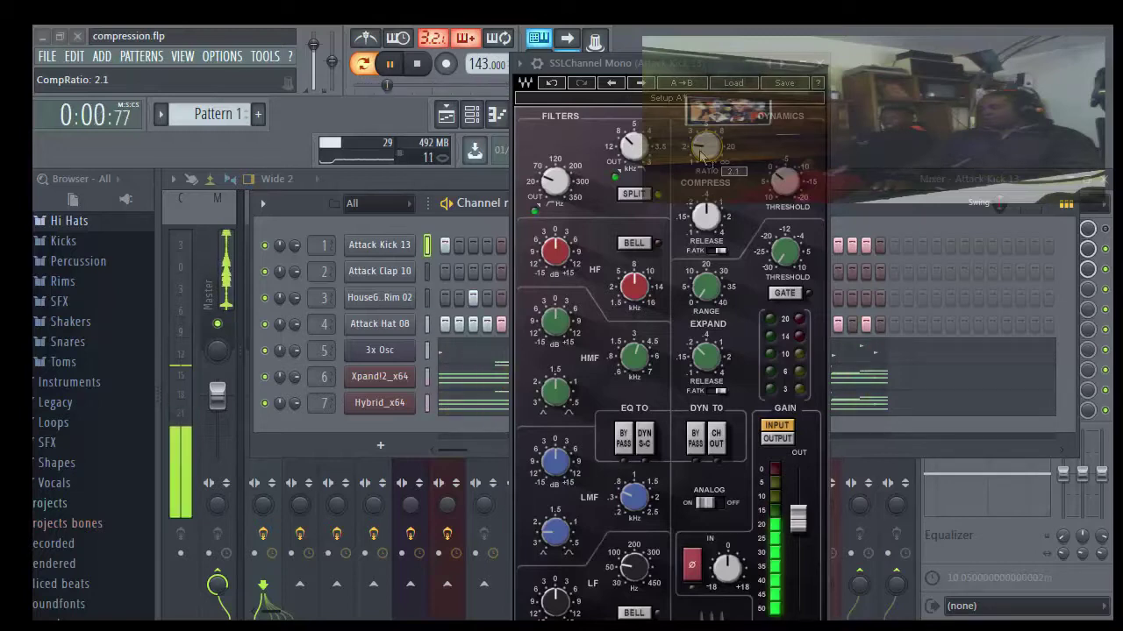
left_click_drag(776, 184, 776, 187)
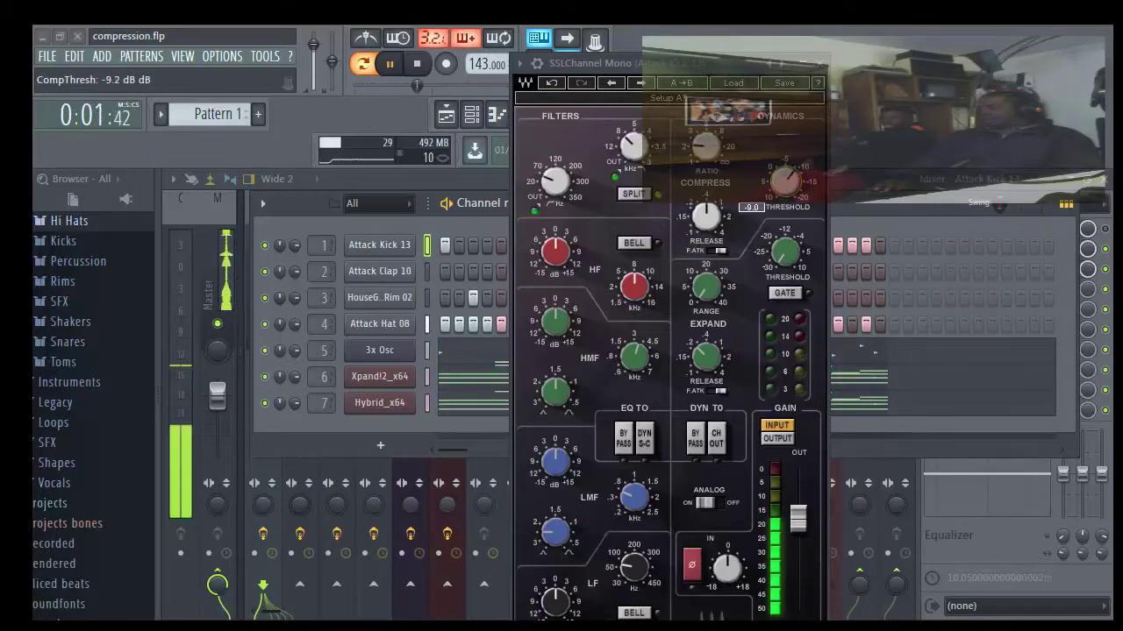
left_click_drag(776, 187, 776, 190)
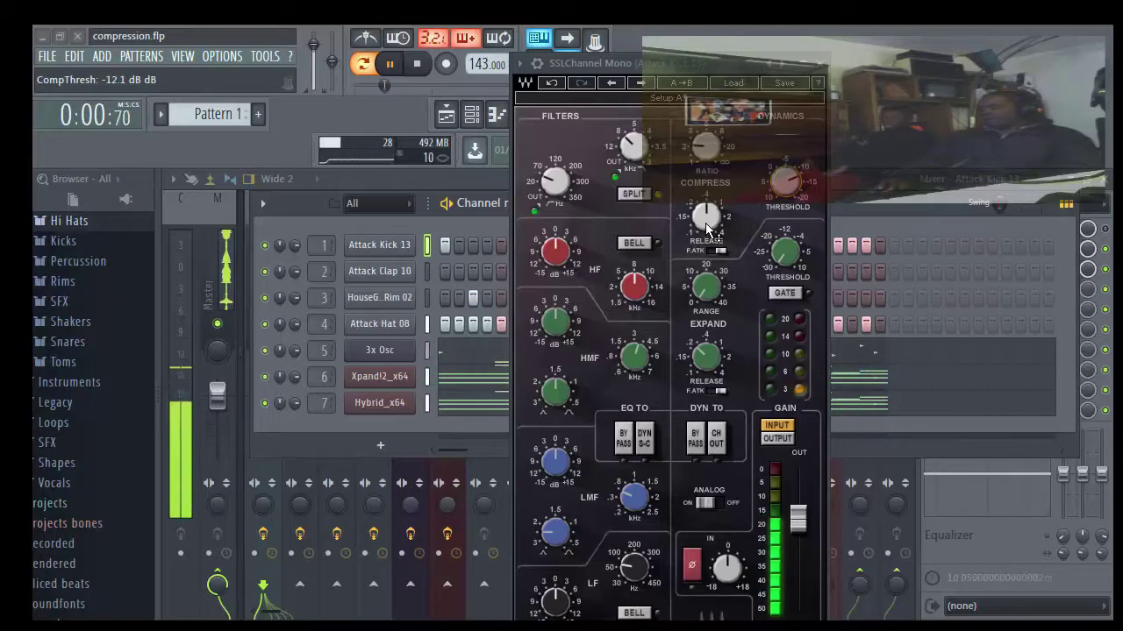
left_click_drag(706, 215, 706, 215)
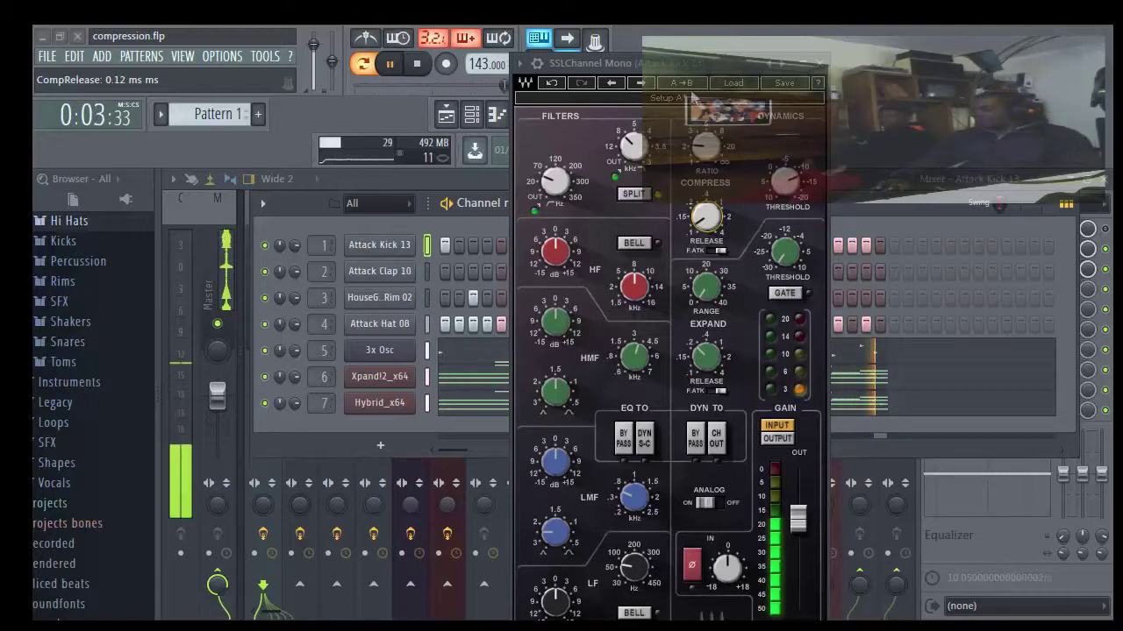
Step: Move SSLChannel Mono up to show its full panel, and boost the HF band by 5.8 dB with Bell on
left_click_drag(706, 68, 700, 41)
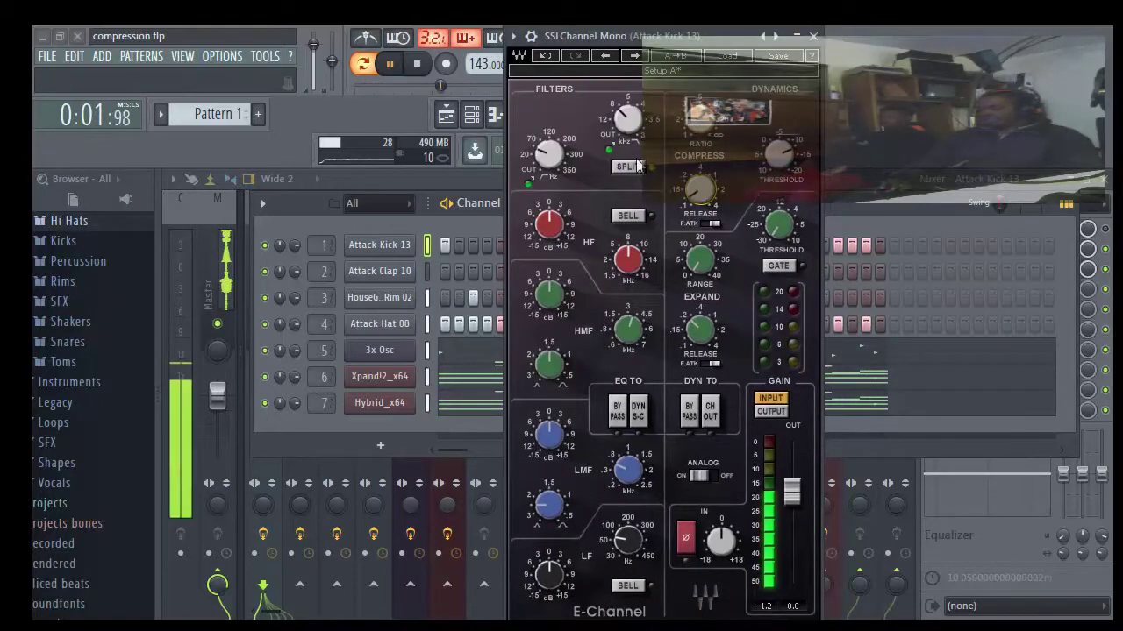
left_click_drag(550, 240, 550, 229)
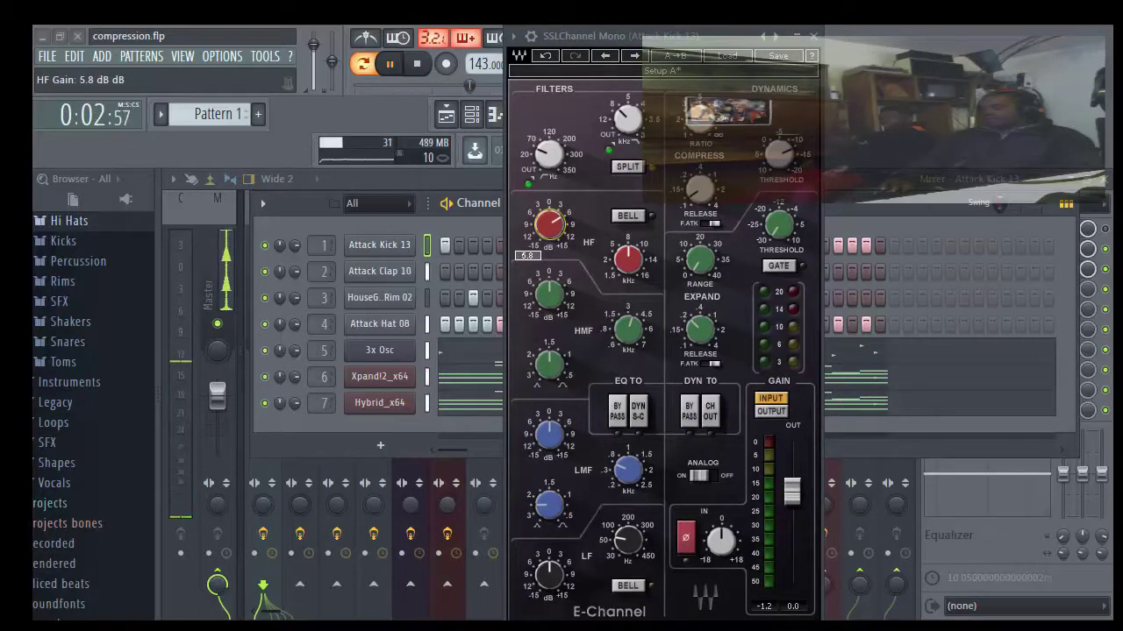
left_click(626, 219)
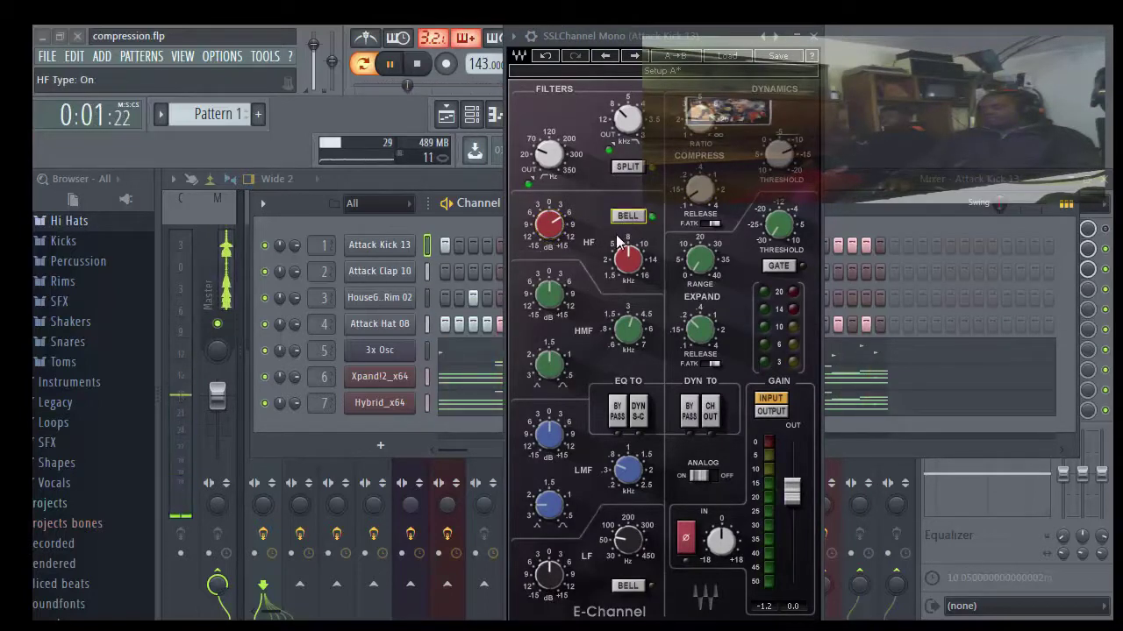
Step: Set the HMF band to 4.47 kHz with a Q of 1.22 and a gain of 3.5 dB
left_click_drag(628, 329, 628, 321)
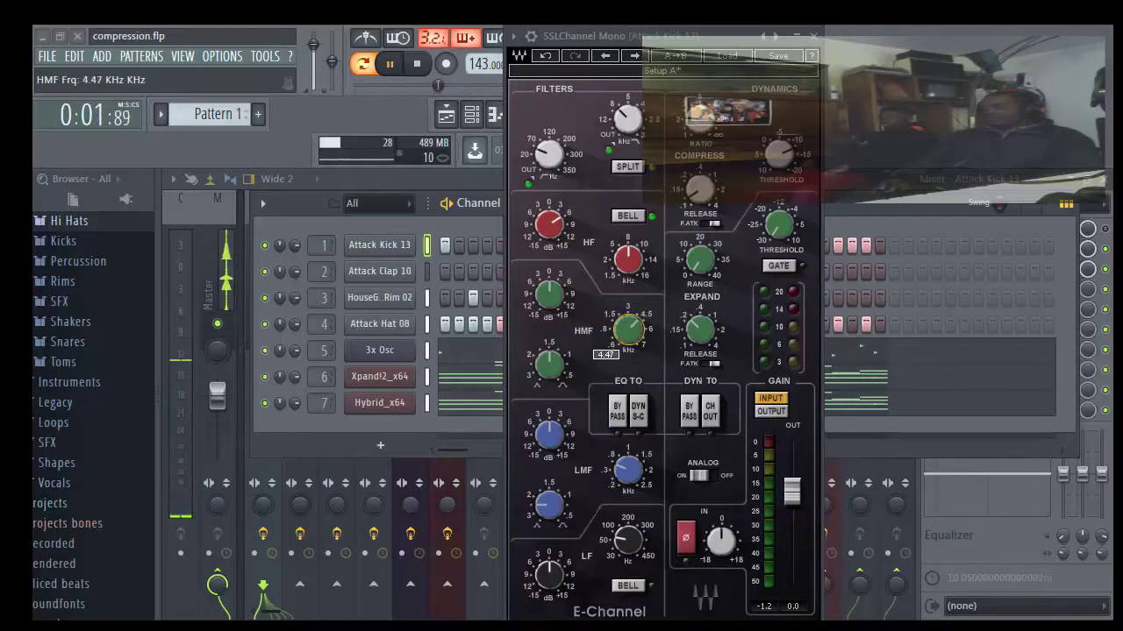
left_click_drag(559, 363, 559, 364)
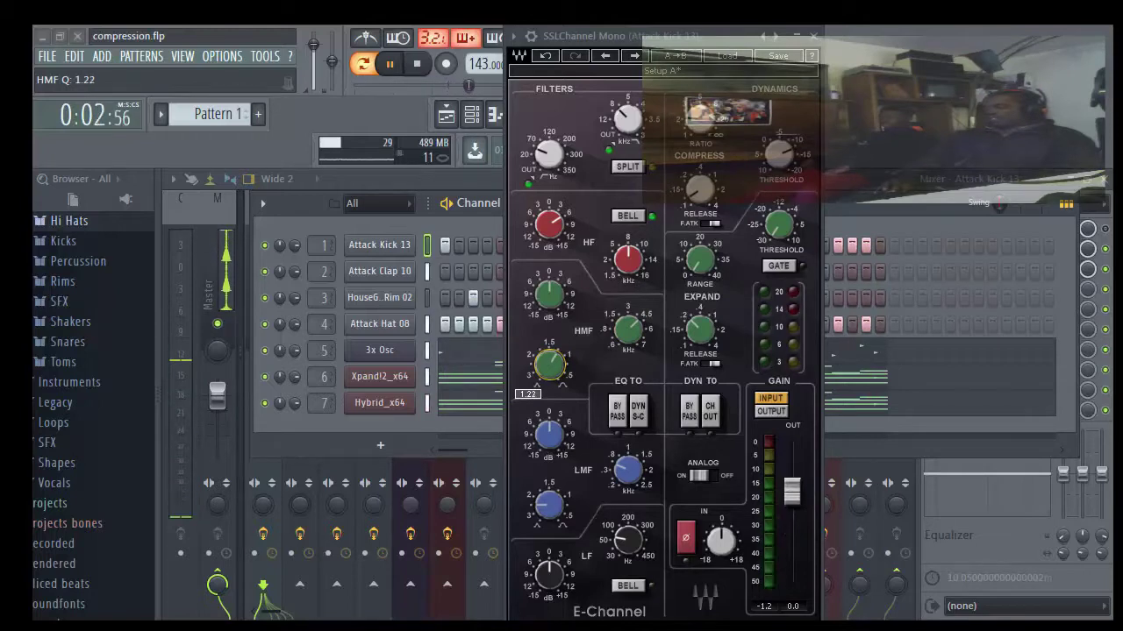
left_click_drag(563, 318, 549, 293)
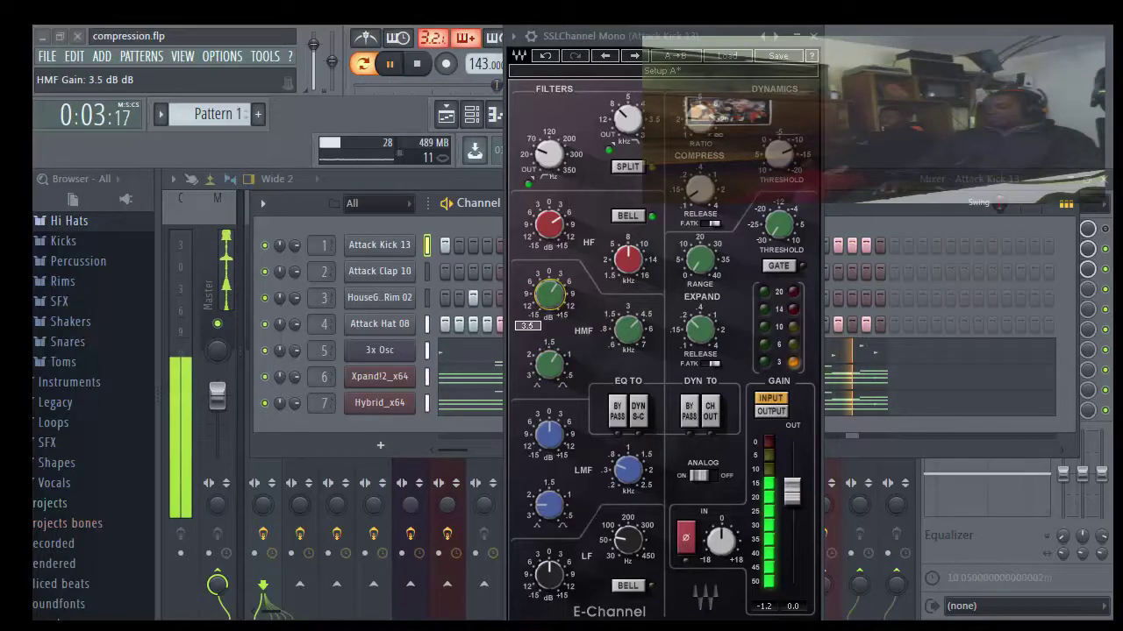
Step: Set the LMF band to 1.50 kHz with a Q of 1.16 and a gain of 3.7 dB
left_click_drag(618, 475, 618, 476)
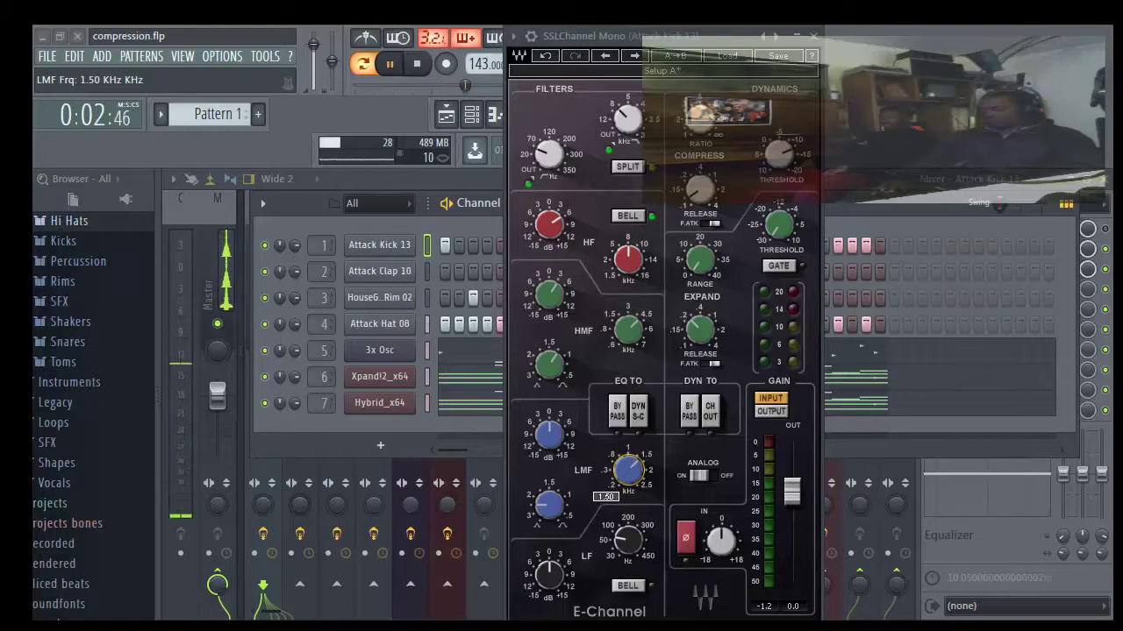
left_click_drag(548, 504, 549, 510)
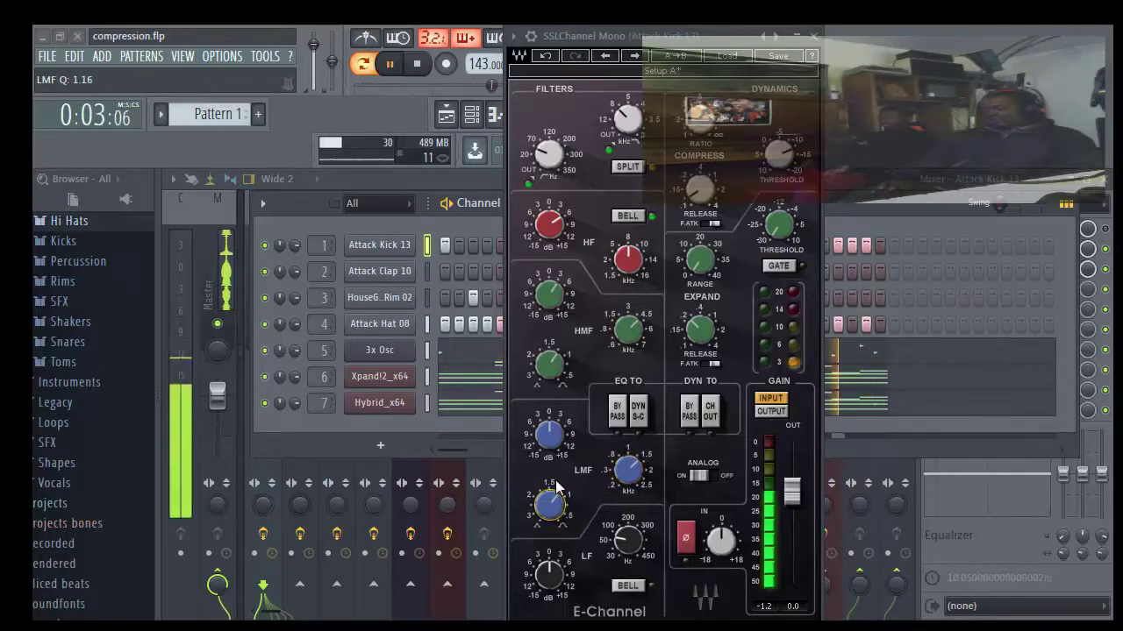
left_click_drag(548, 439, 548, 435)
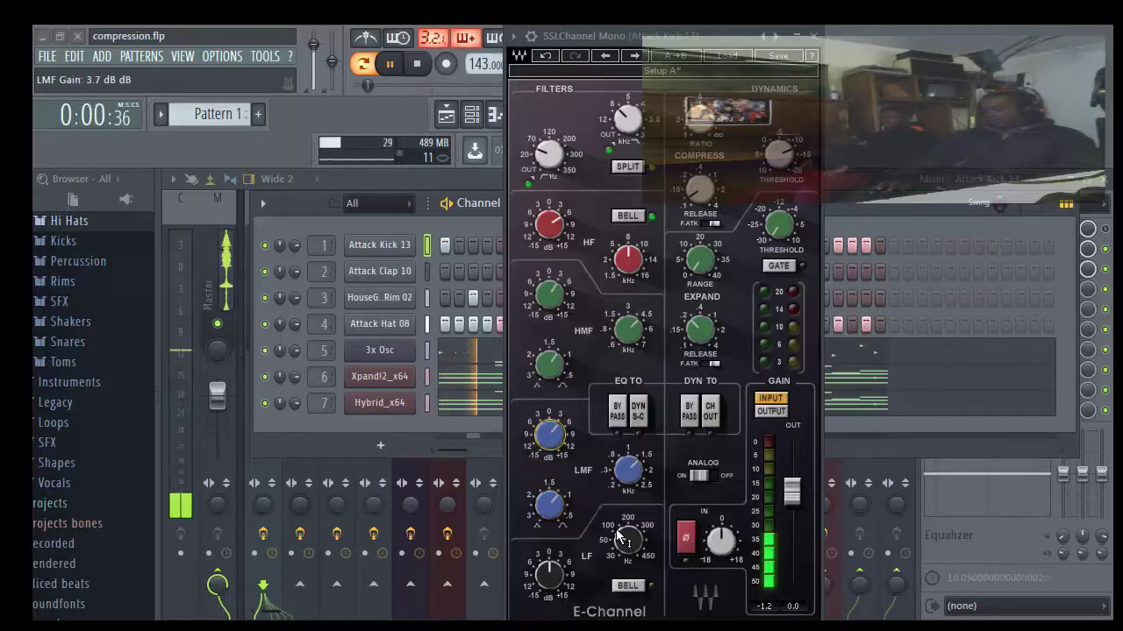
Step: Set the LF band's frequency to 42 Hz, boost its gain, and switch it to Bell
left_click_drag(628, 540, 628, 530)
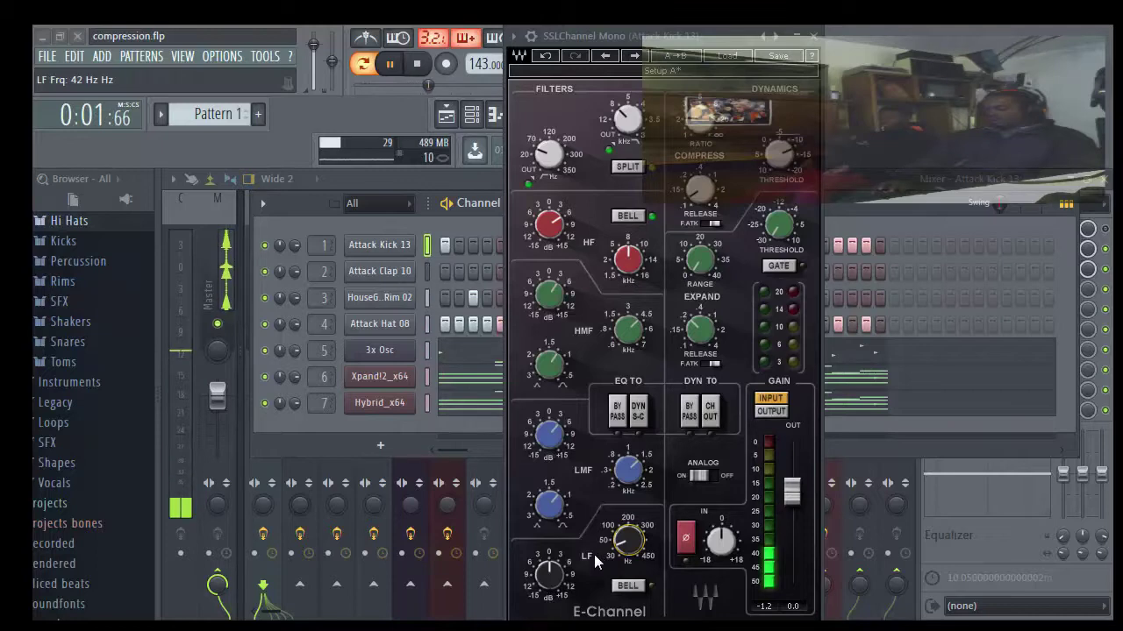
left_click_drag(549, 574, 549, 550)
left_click(628, 587)
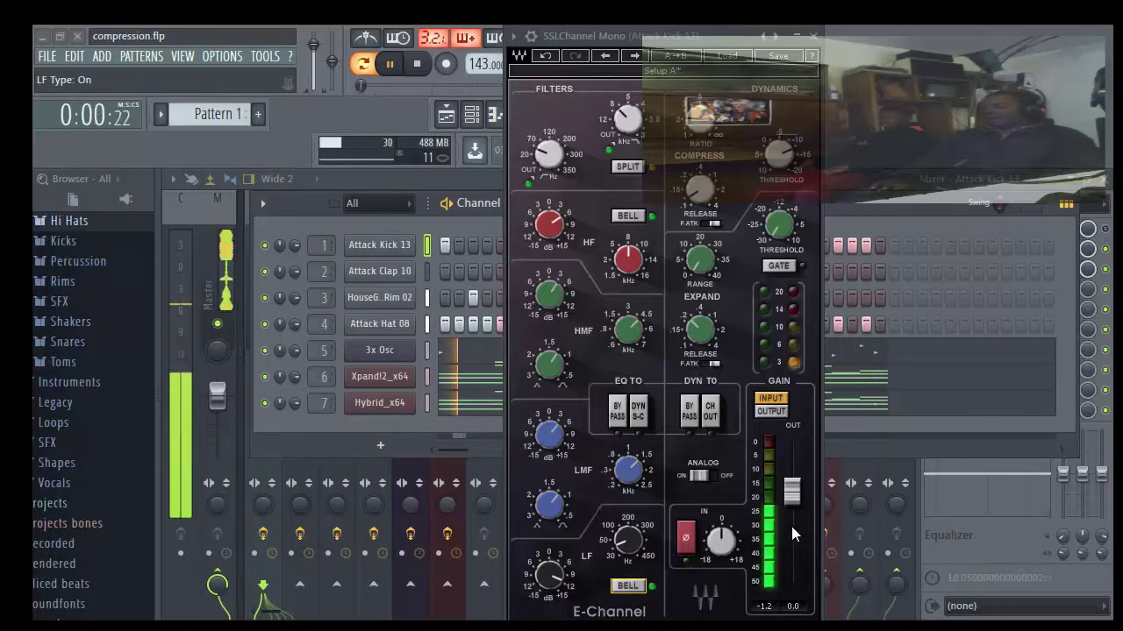
Step: Raise the expander's range in SSLChannel Mono and set its release to 0.12
left_click(702, 272)
left_click_drag(702, 272, 702, 252)
left_click_drag(709, 342, 709, 354)
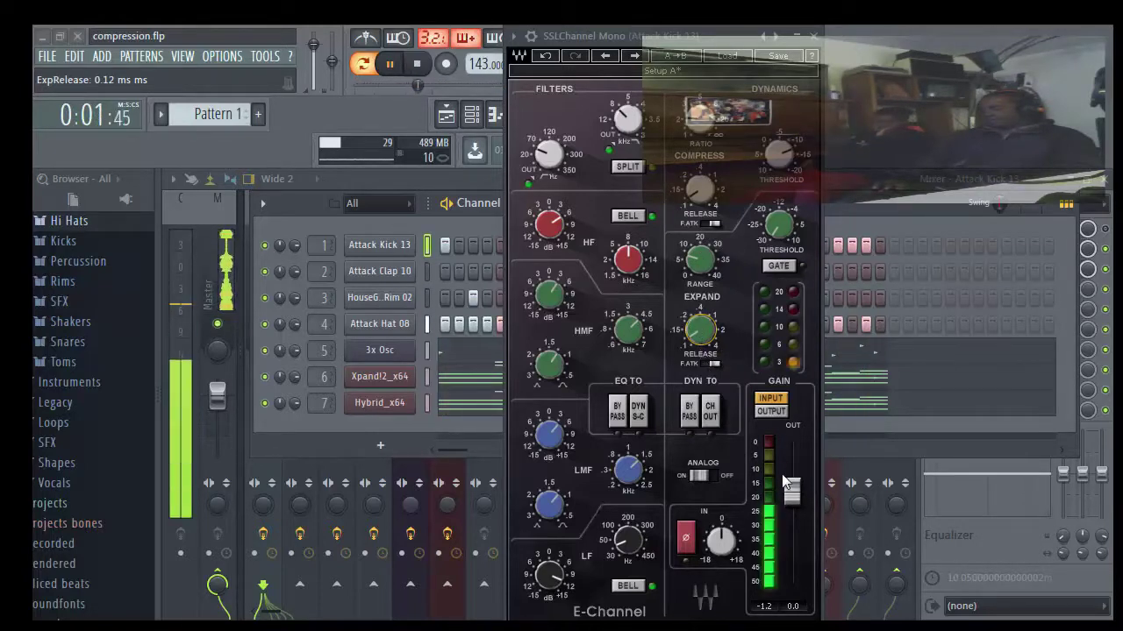
Step: Switch SSLChannel Mono's gain meter to Output and raise its output fader to 2.2 dB
left_click_drag(793, 500, 794, 495)
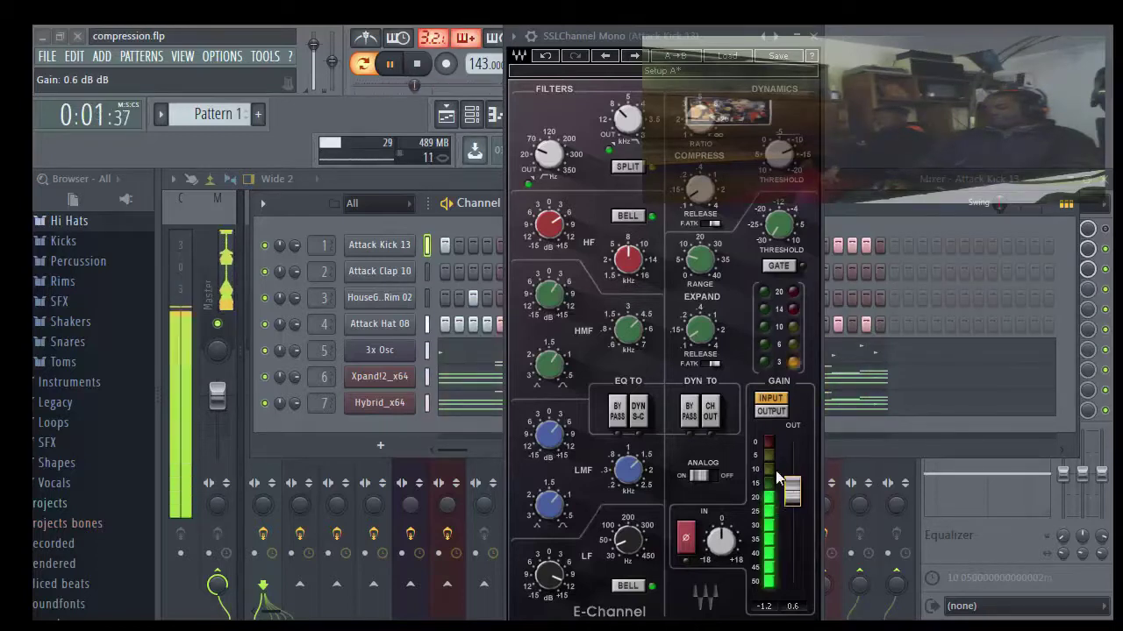
left_click(767, 412)
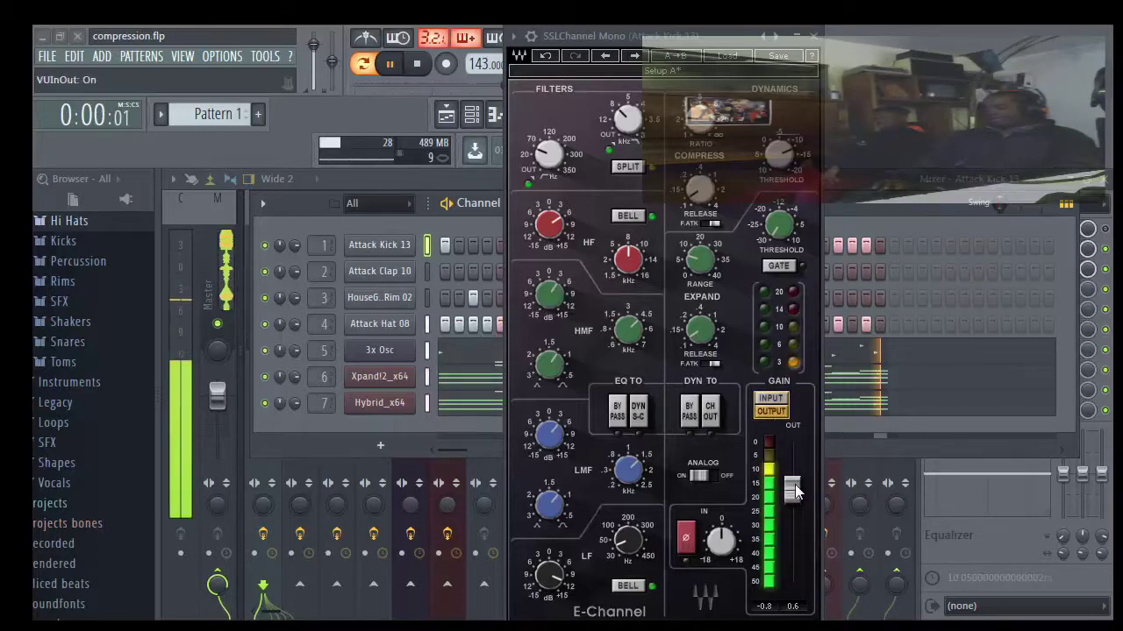
left_click_drag(795, 496, 795, 493)
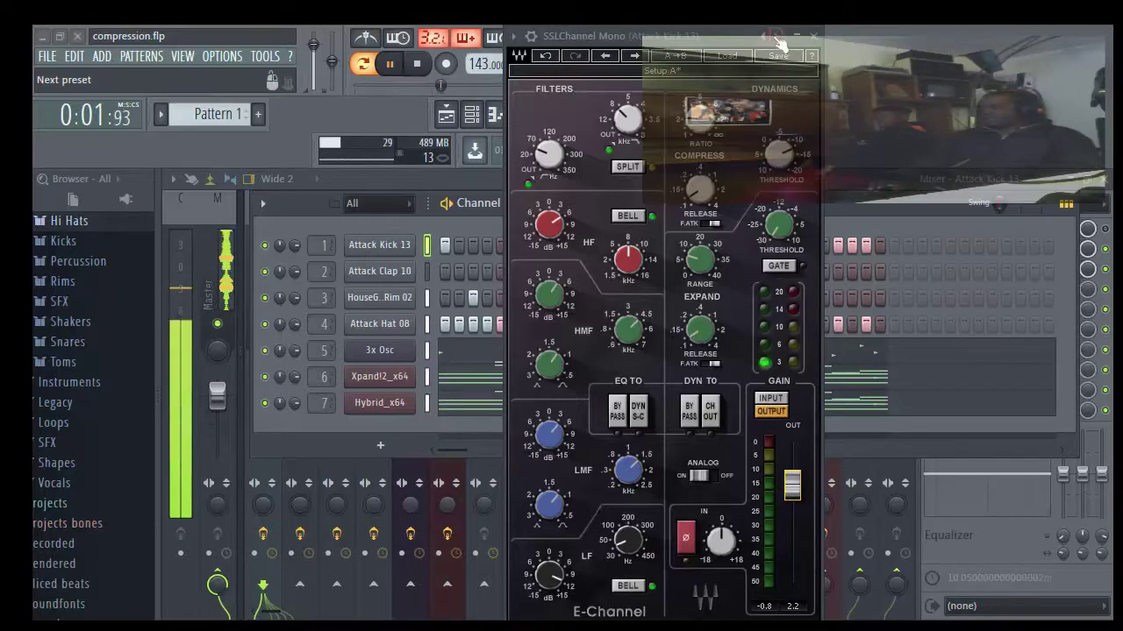
Step: Look through SSLChannel Mono's presets, close the plugin, and move the channel rack down to uncover the mixer tracks
left_click(780, 44)
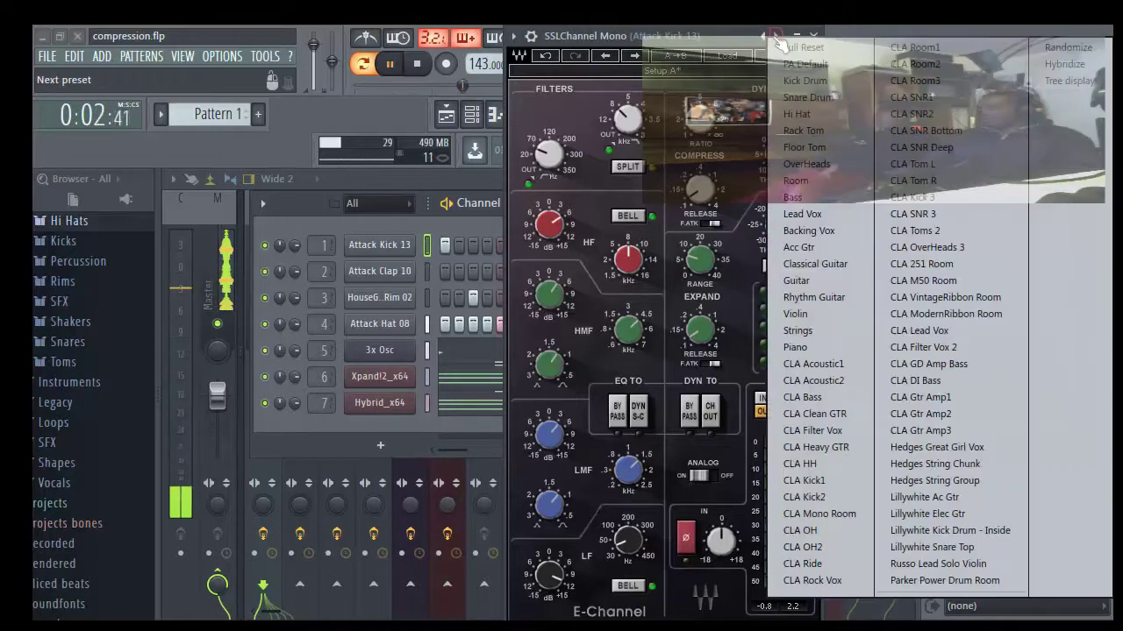
left_click(789, 82)
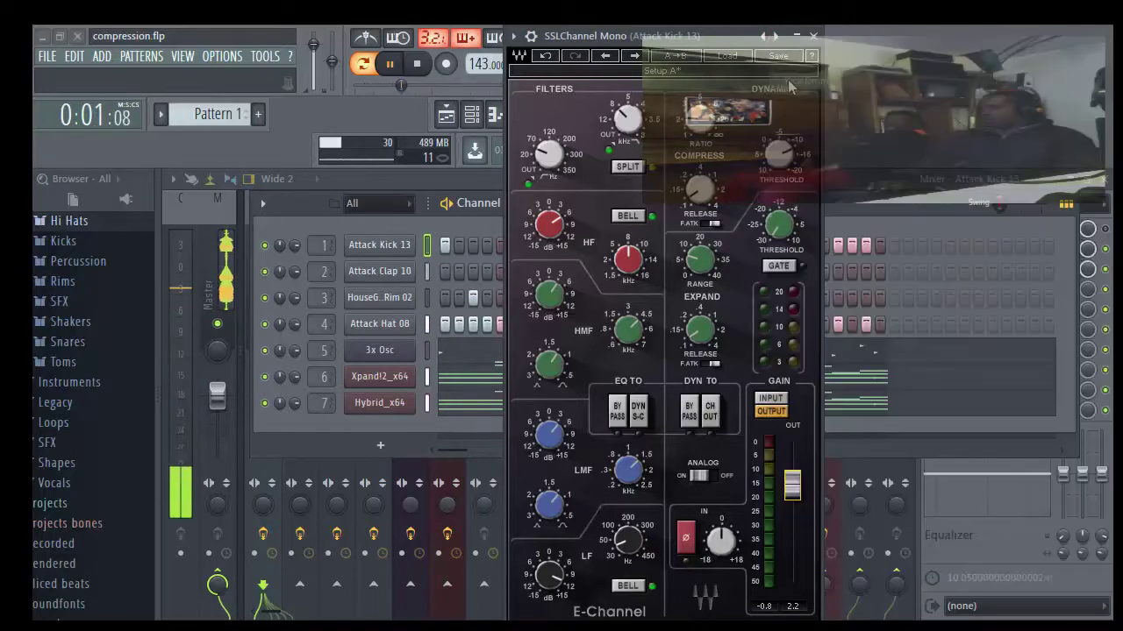
left_click(814, 38)
left_click_drag(652, 204, 694, 446)
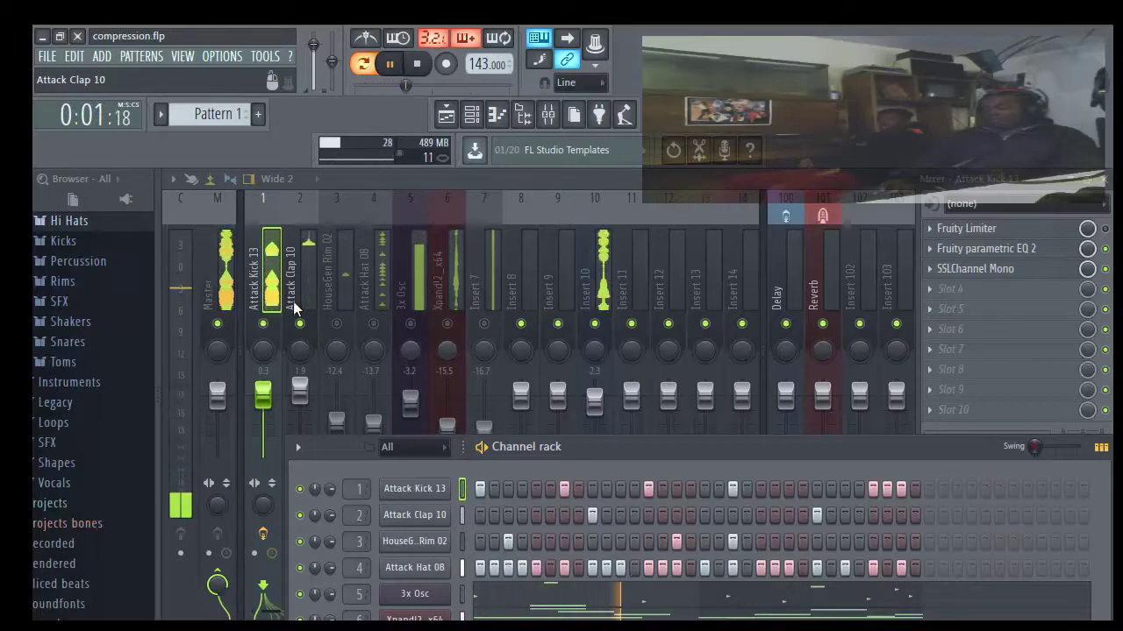
Step: Stop playback, find the mixer insert holding SSLComp Stereo, route Attack Kick 13 to Insert 9 only, and play the pattern again
left_click(416, 63)
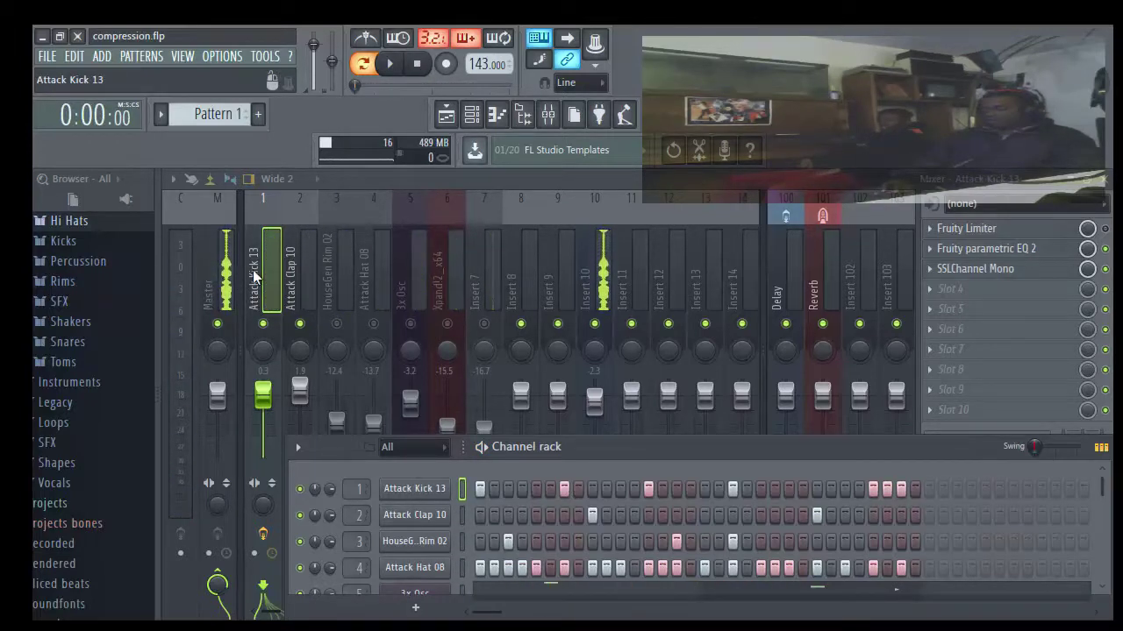
left_click(506, 293)
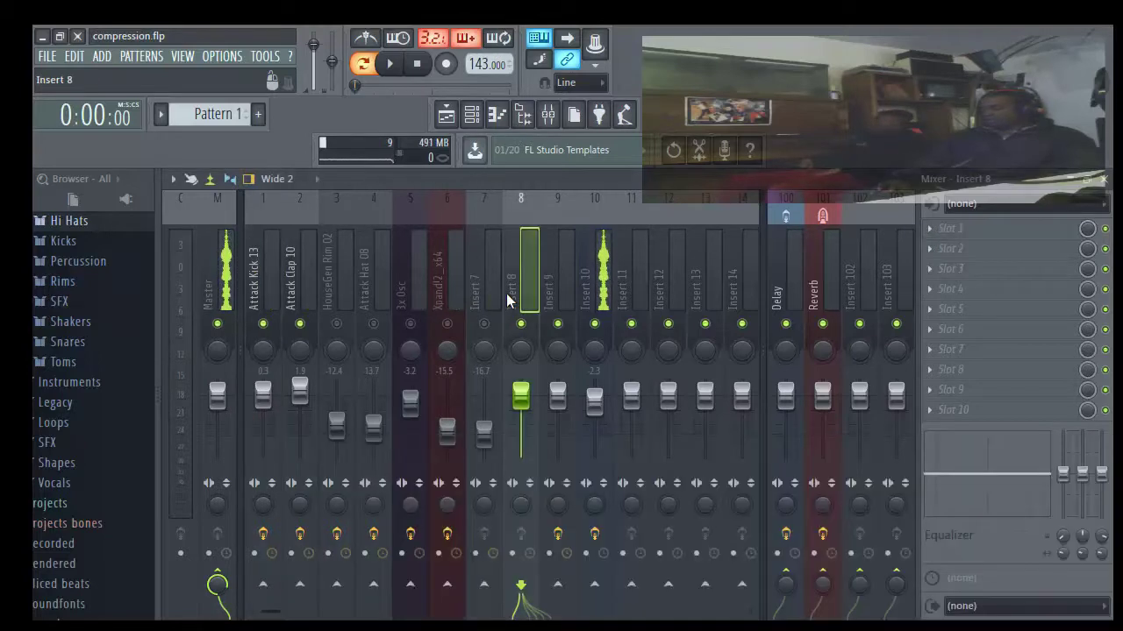
left_click(556, 278)
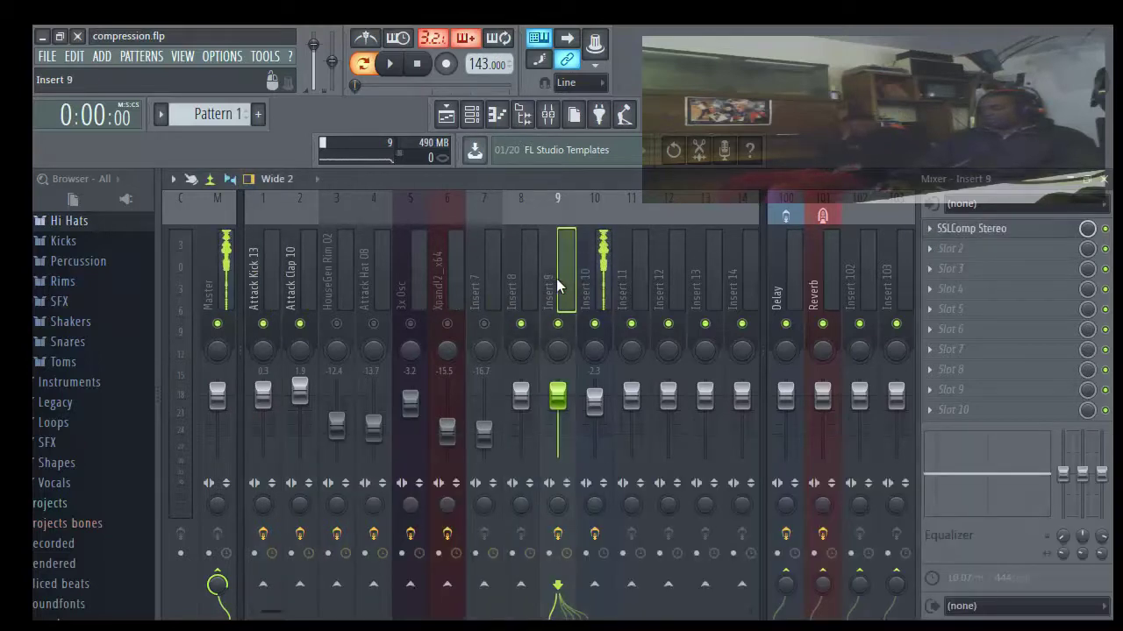
left_click(275, 271)
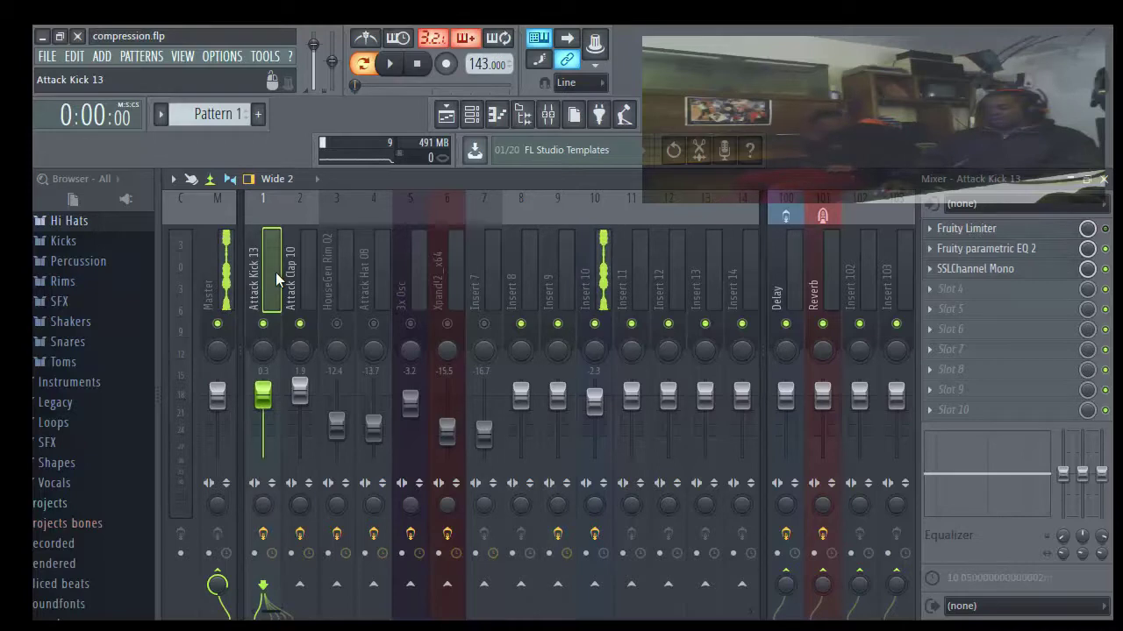
right_click(559, 588)
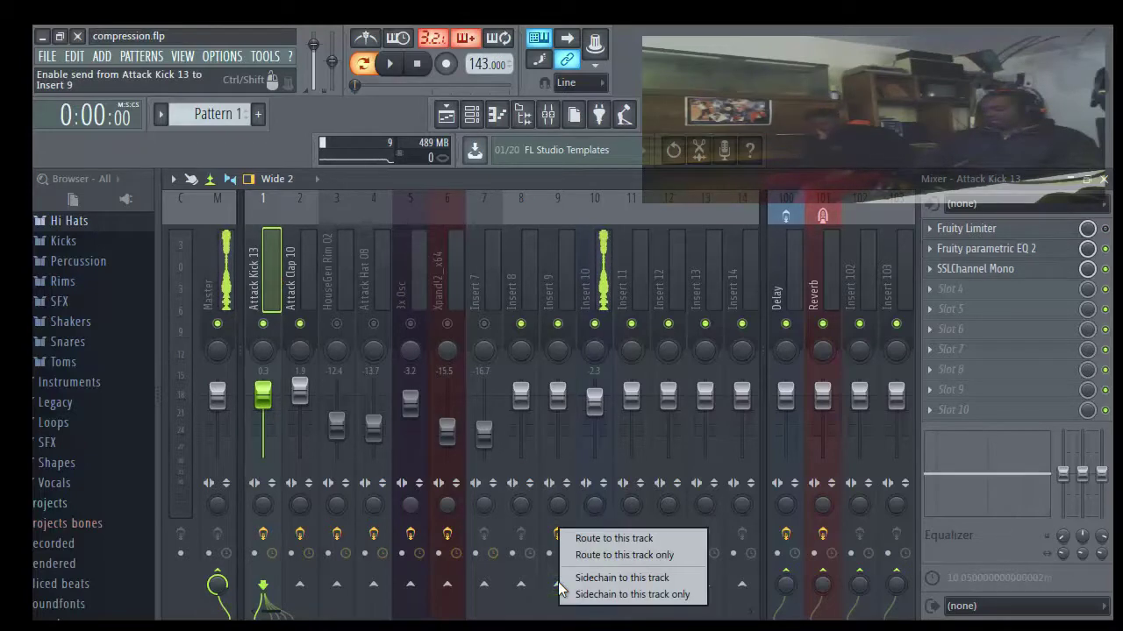
left_click(602, 555)
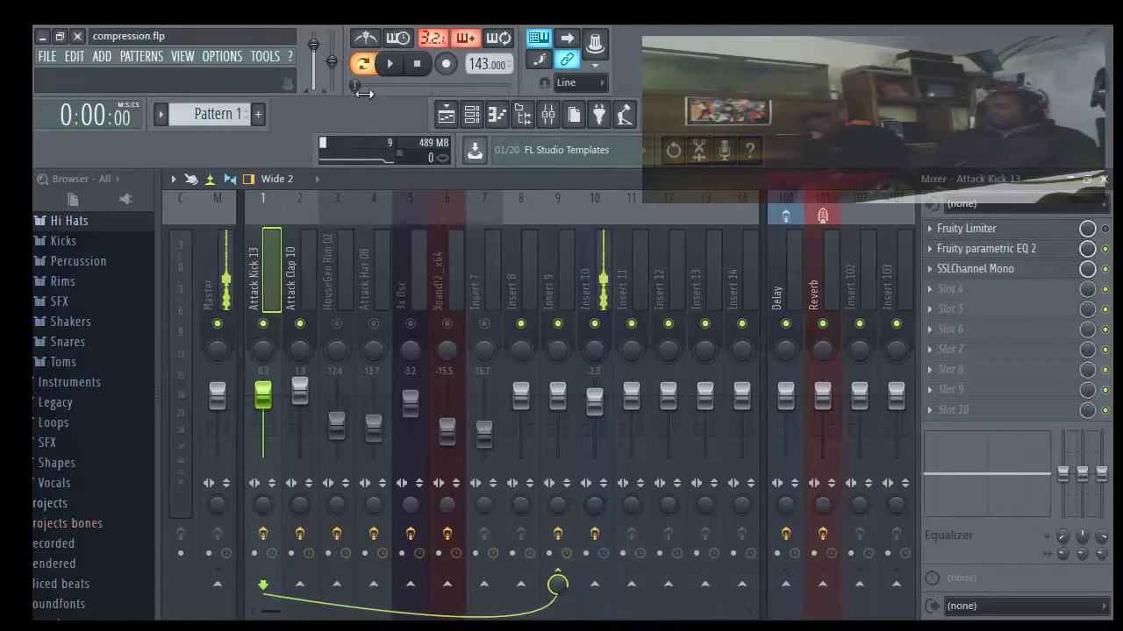
left_click(394, 64)
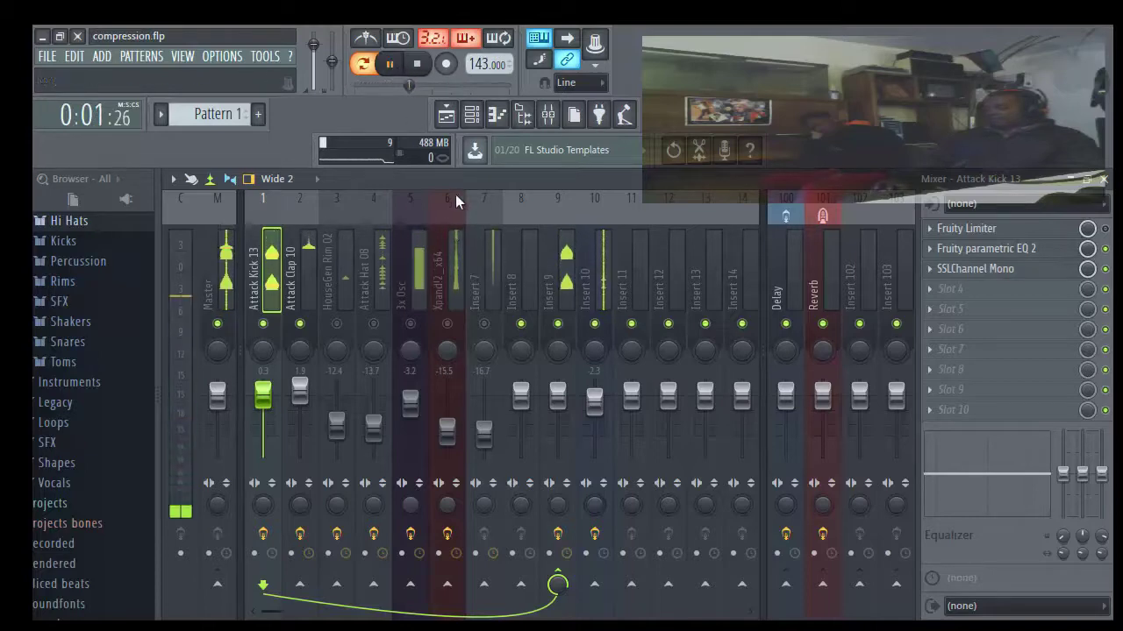
Step: Open SSLComp Stereo on Insert 9, raise its threshold, and set the release to .1 and the attack to 10 ms
left_click(568, 296)
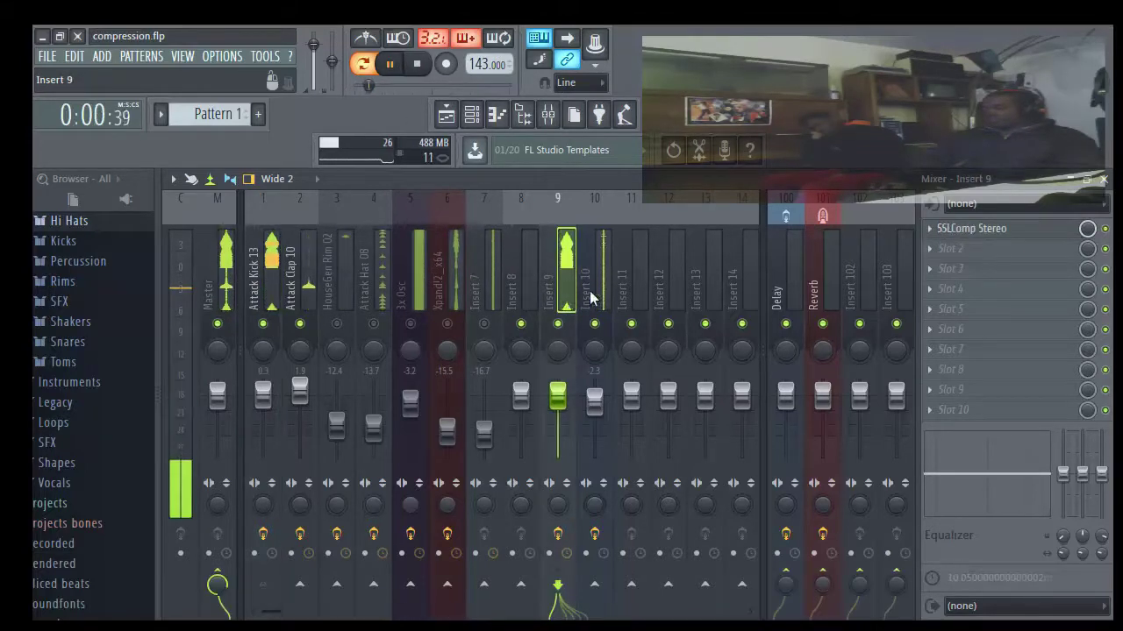
left_click(962, 231)
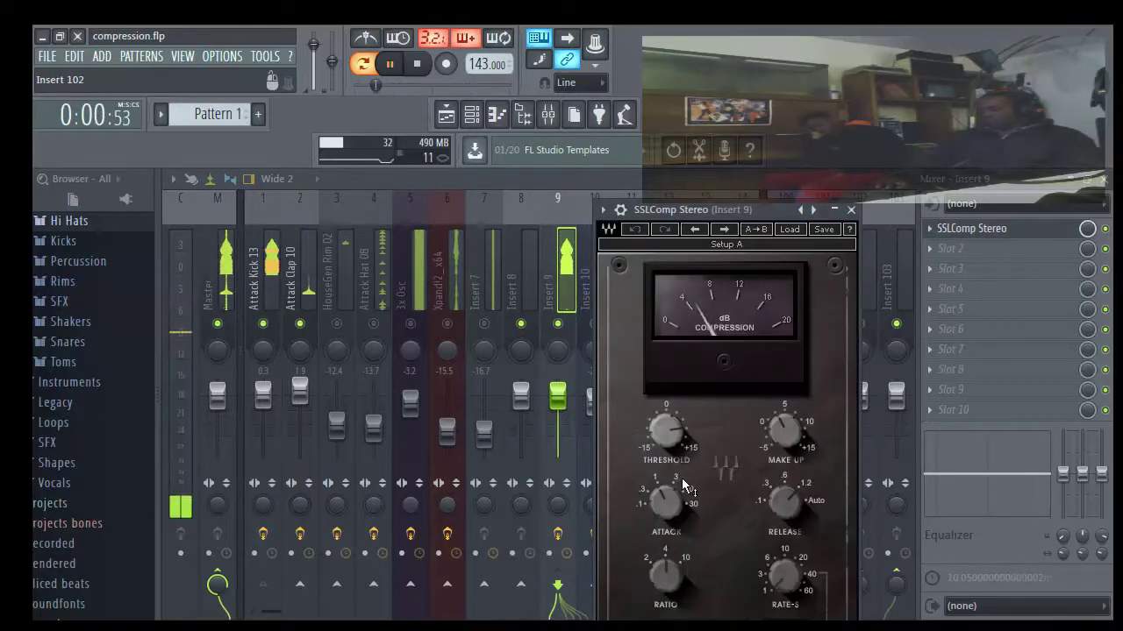
left_click_drag(657, 443, 656, 386)
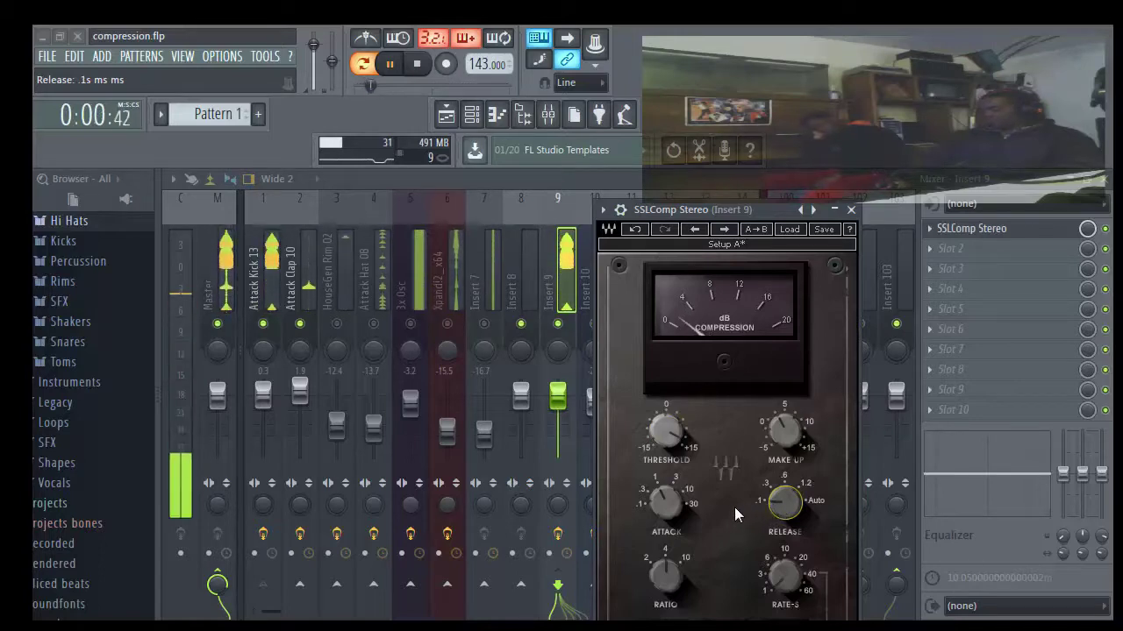
left_click(665, 495)
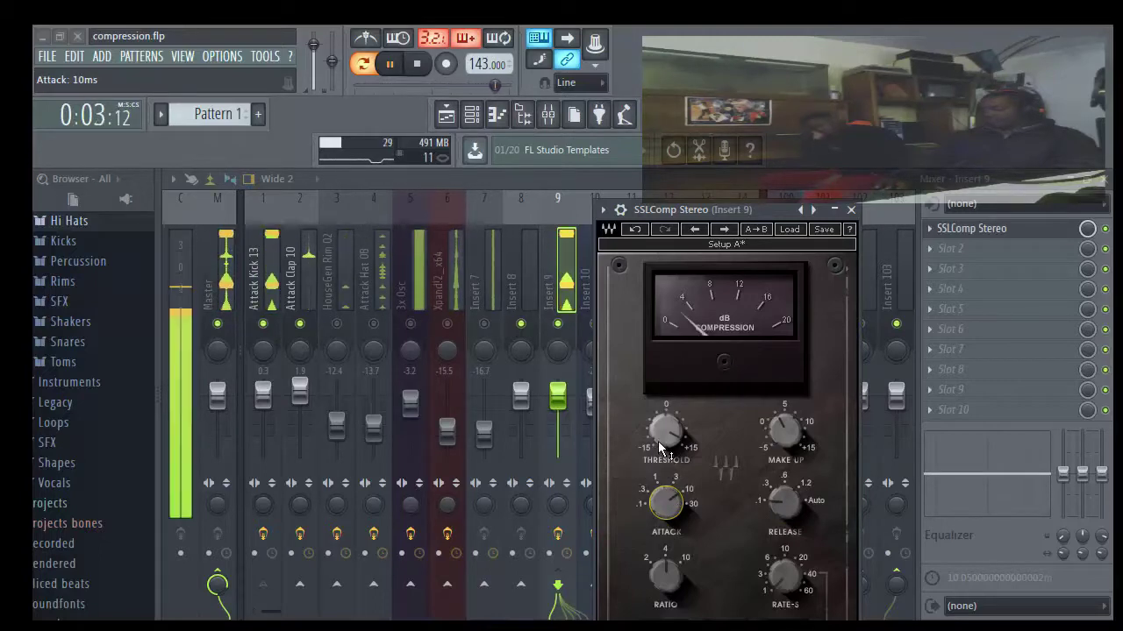
mouse_move(656, 438)
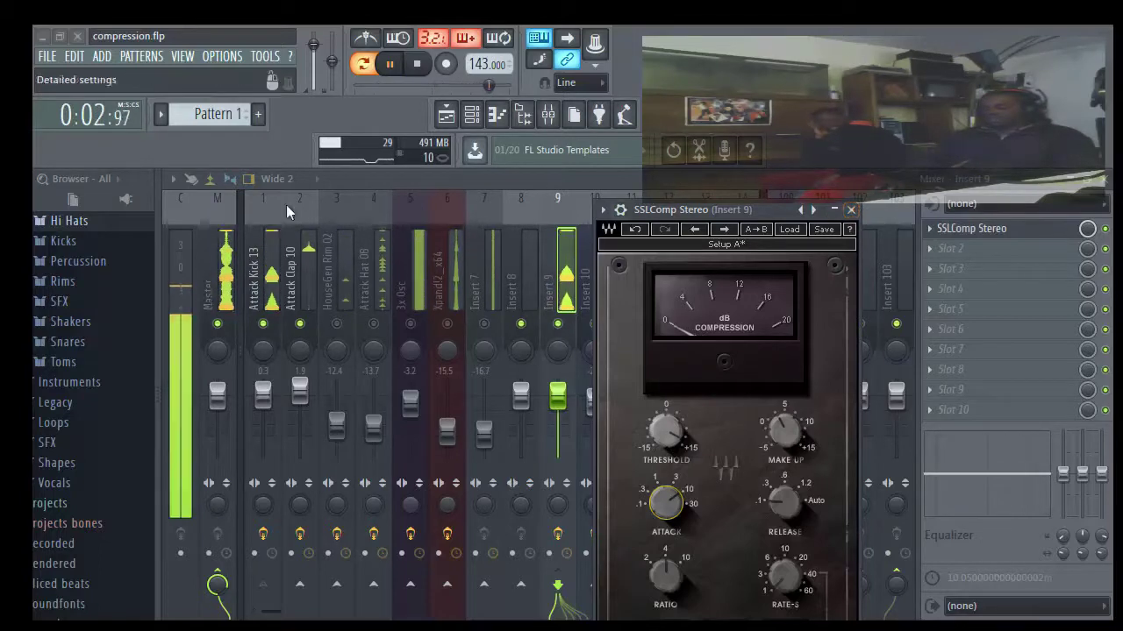
Step: Review Attack Kick 13's sampler, miscellaneous and volume envelope settings from the channel rack, and close its window
left_click(471, 113)
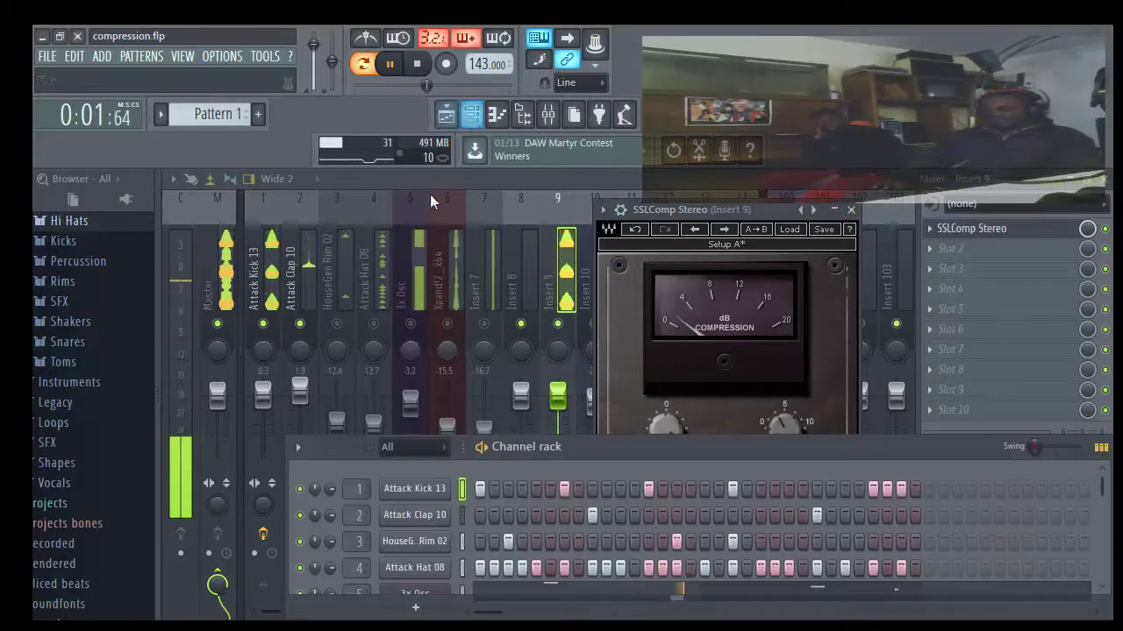
left_click(419, 491)
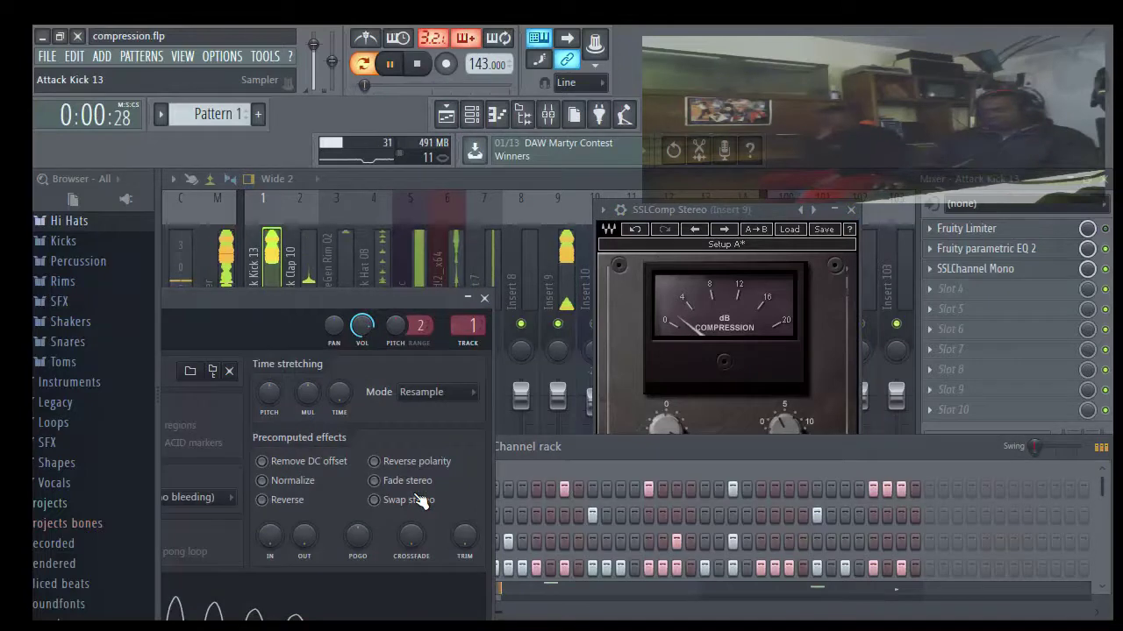
left_click_drag(281, 296, 471, 229)
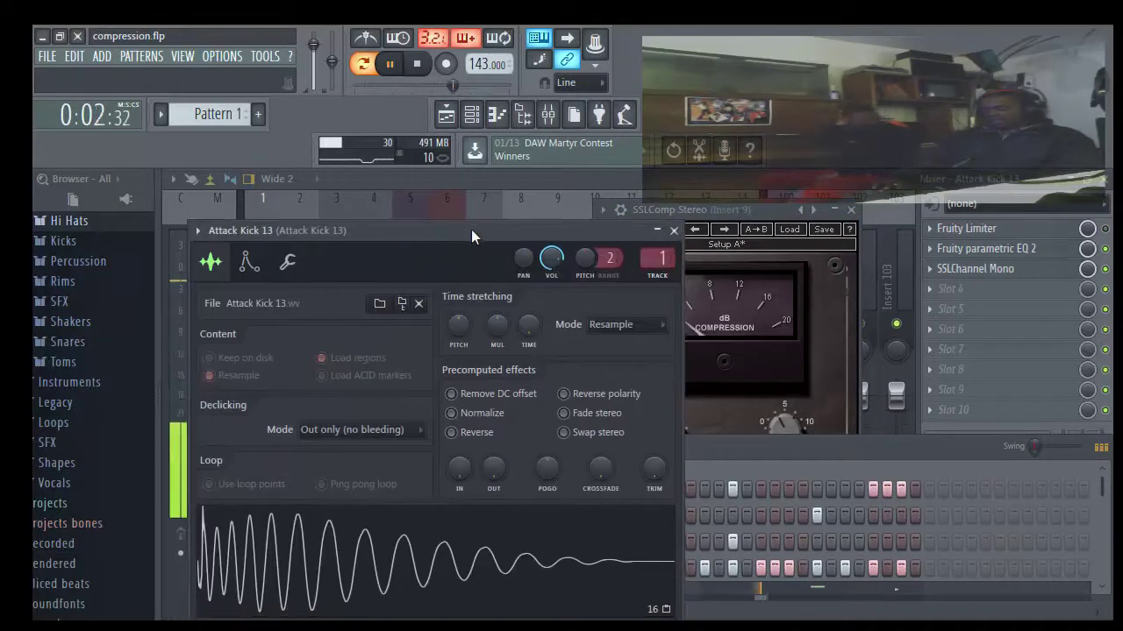
left_click(286, 262)
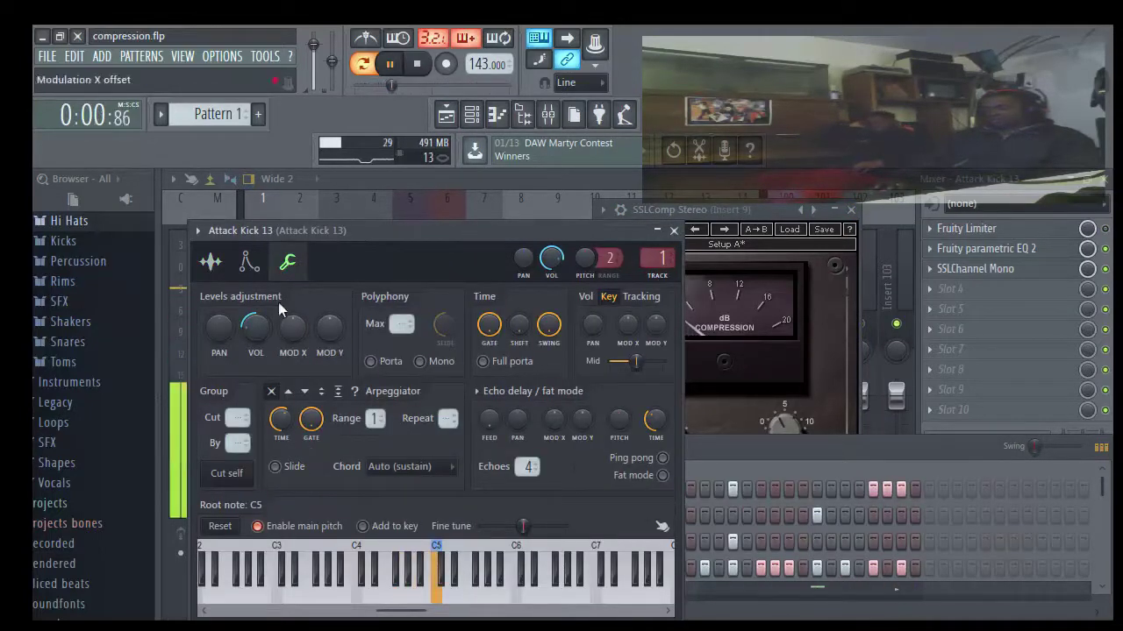
left_click(248, 263)
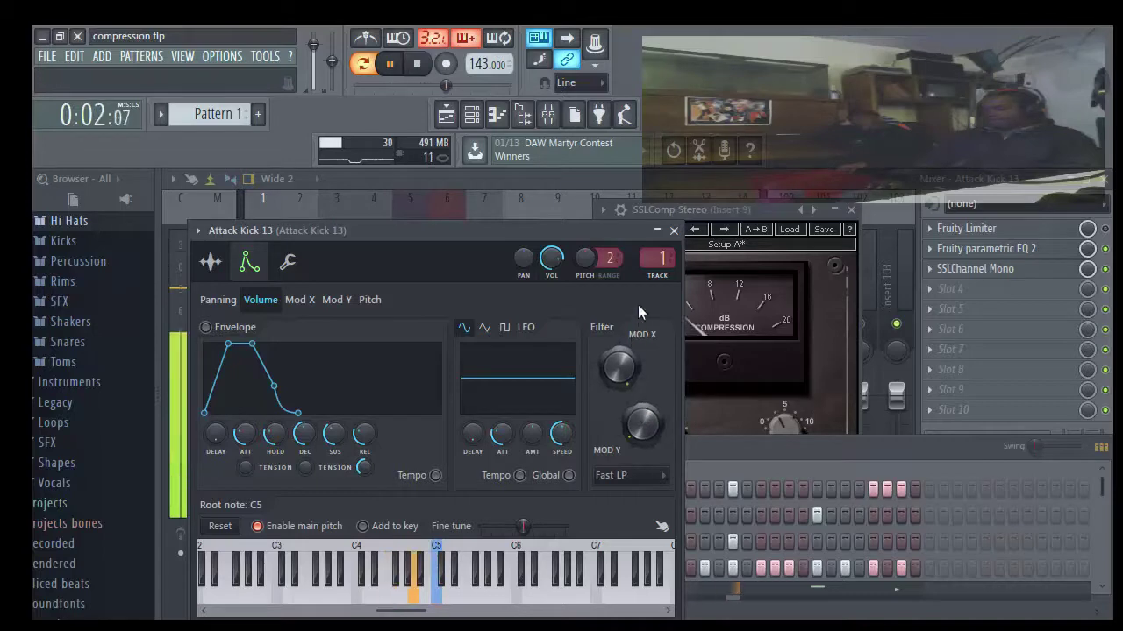
left_click(674, 231)
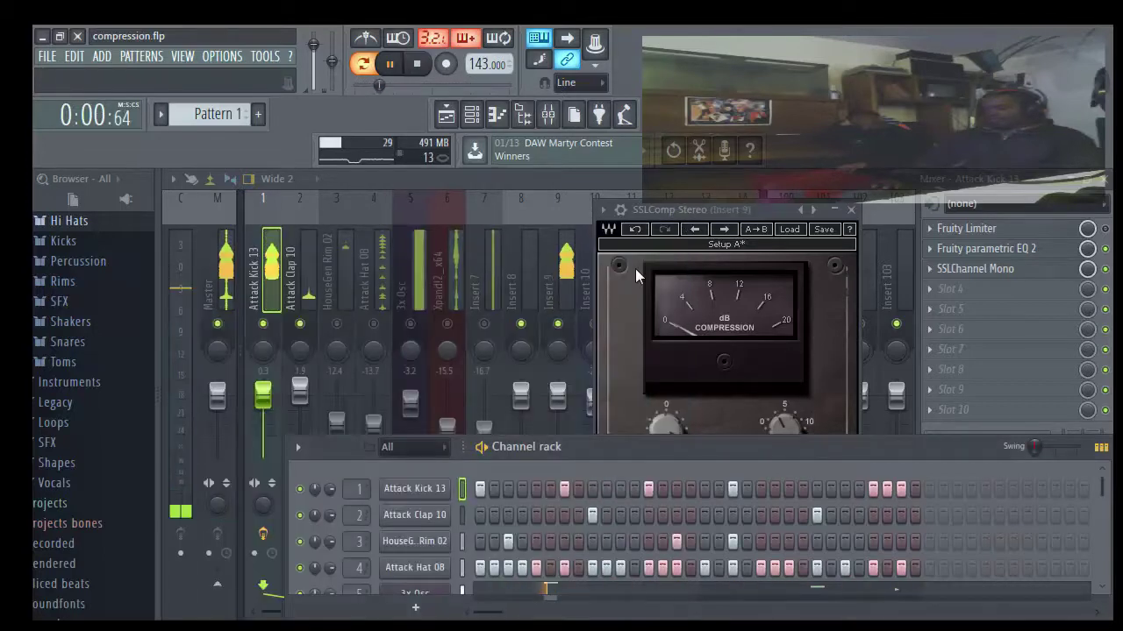
Step: Stop playback, unmute the 3x Osc track, and raise its fader to -0.2 dB with the pattern playing again
left_click(425, 68)
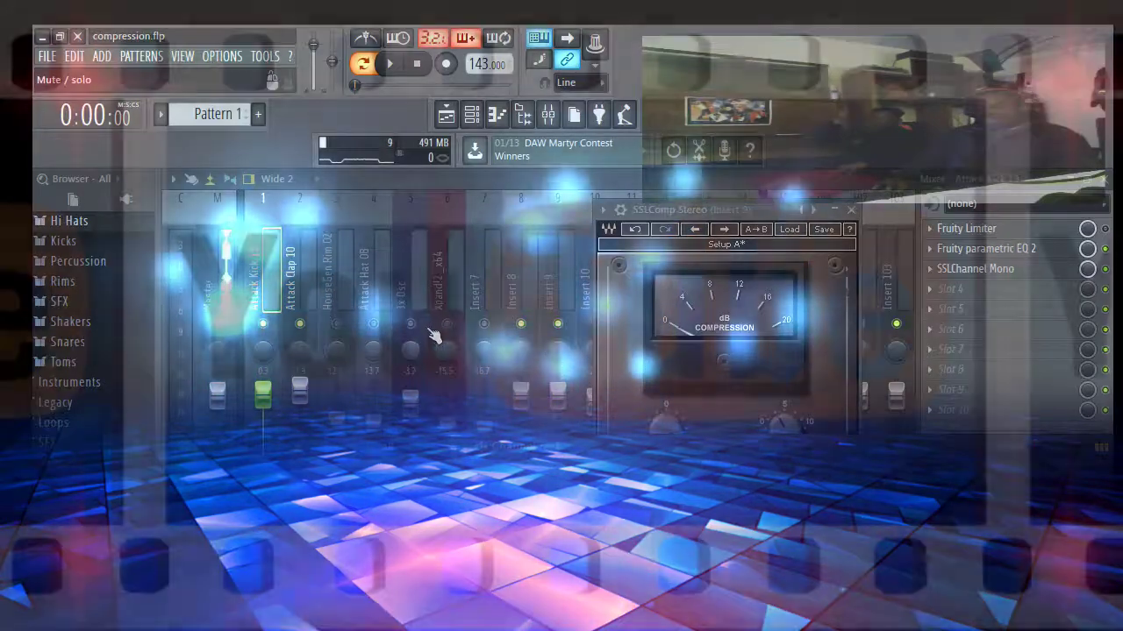
left_click(434, 336)
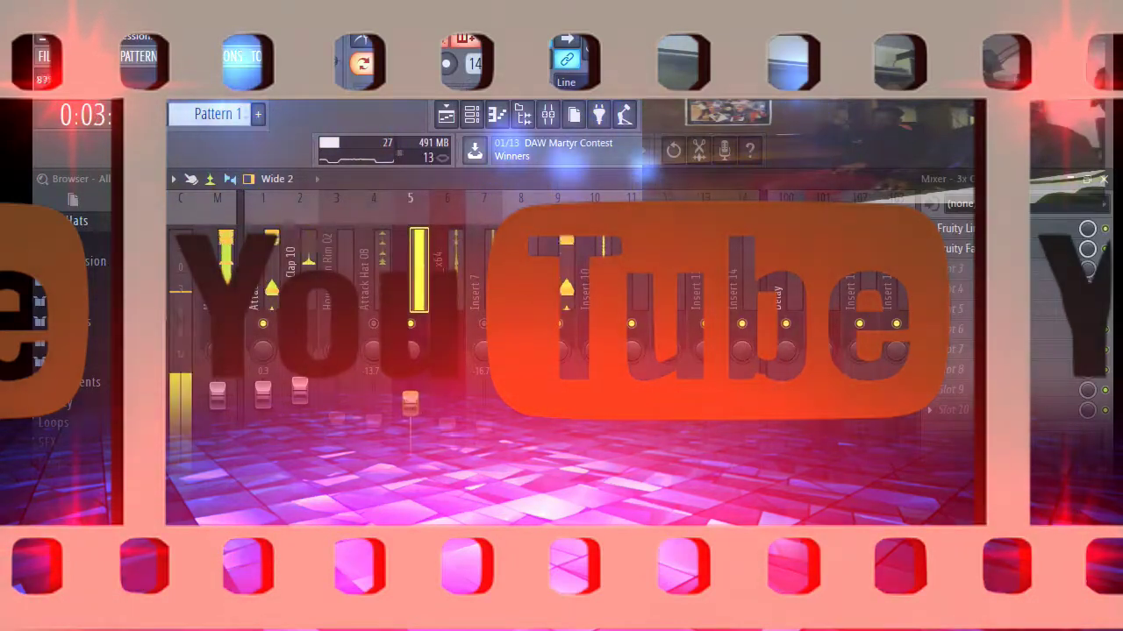
left_click(418, 272)
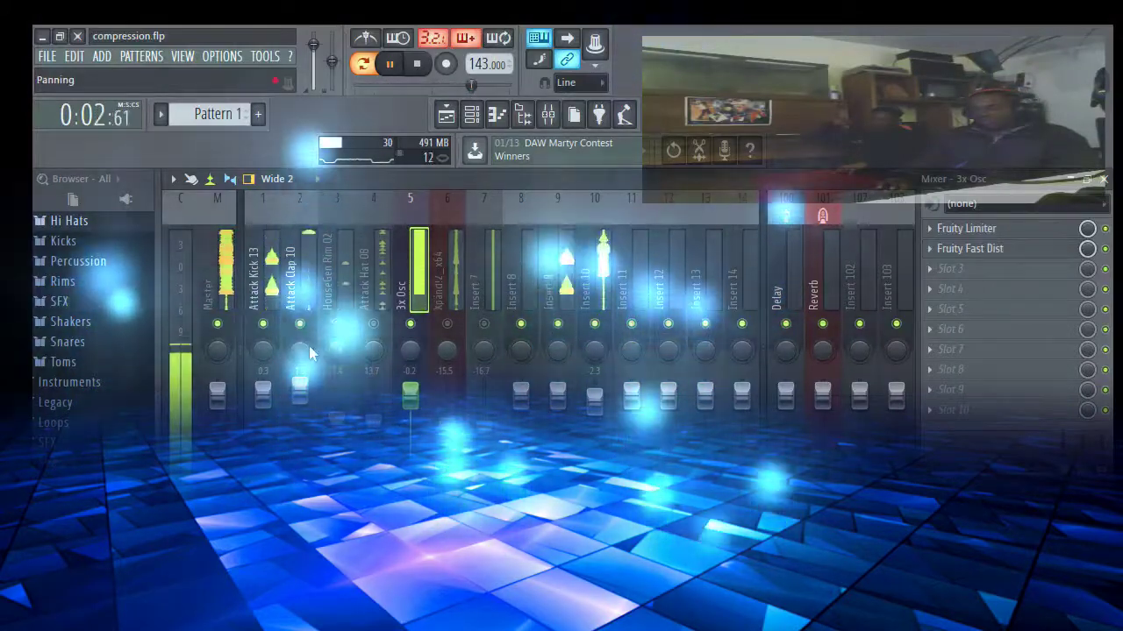
Step: Unmute the HouseGen Rim 02, Attack Hat 08, Xpand!2_x64 and Insert 7 mixer tracks
left_click(336, 323)
left_click(372, 324)
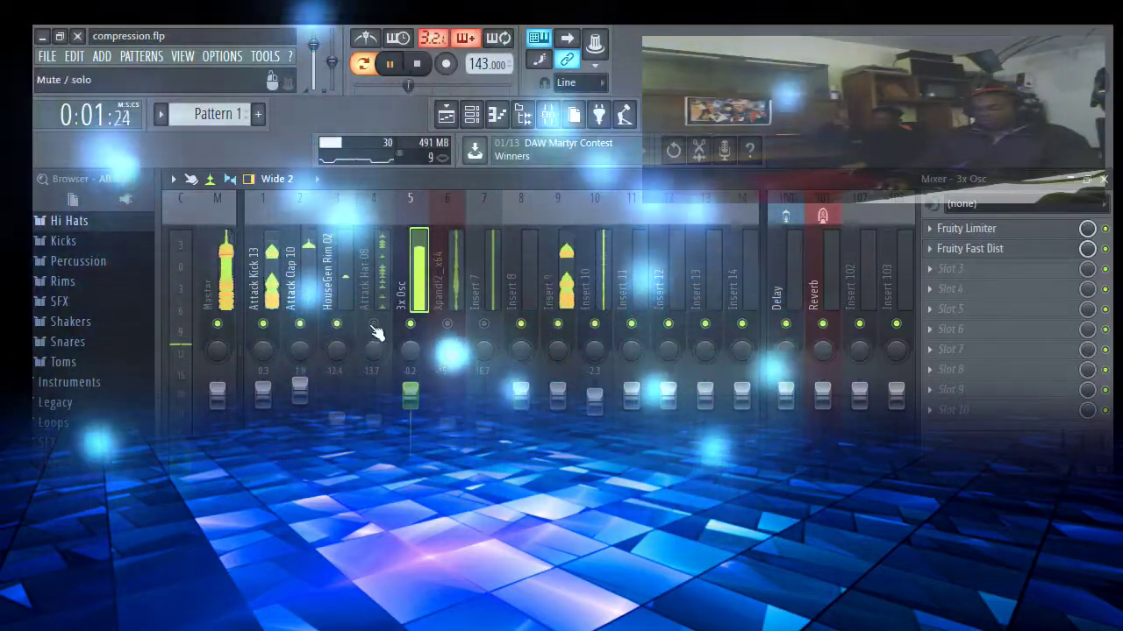
left_click(446, 323)
left_click(483, 324)
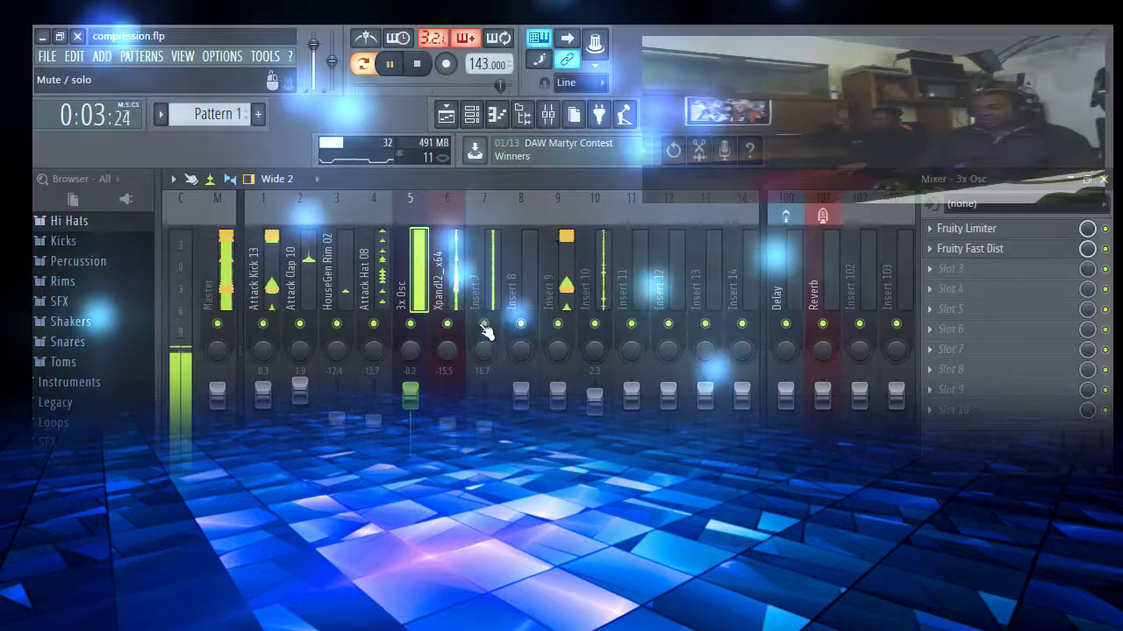